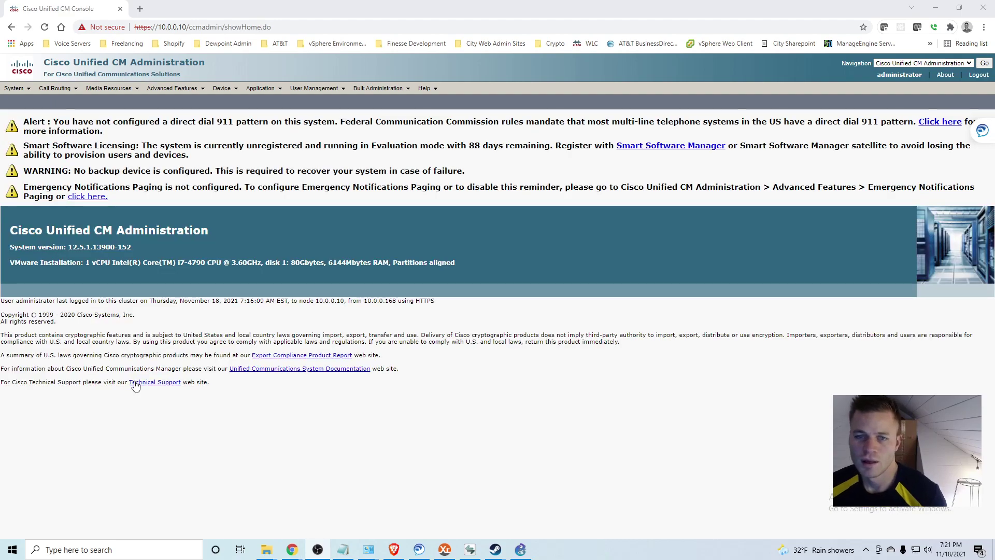
- Go to the SIP Profile list and start adding a new SIP profile
{"action": "left_click", "coordinate": [228, 89]}
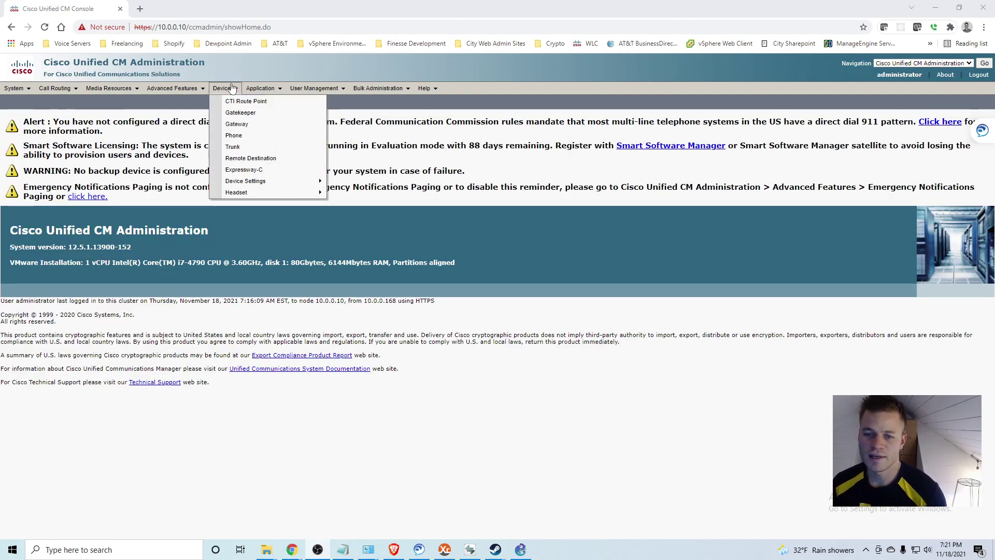
{"action": "mouse_move", "coordinate": [266, 185]}
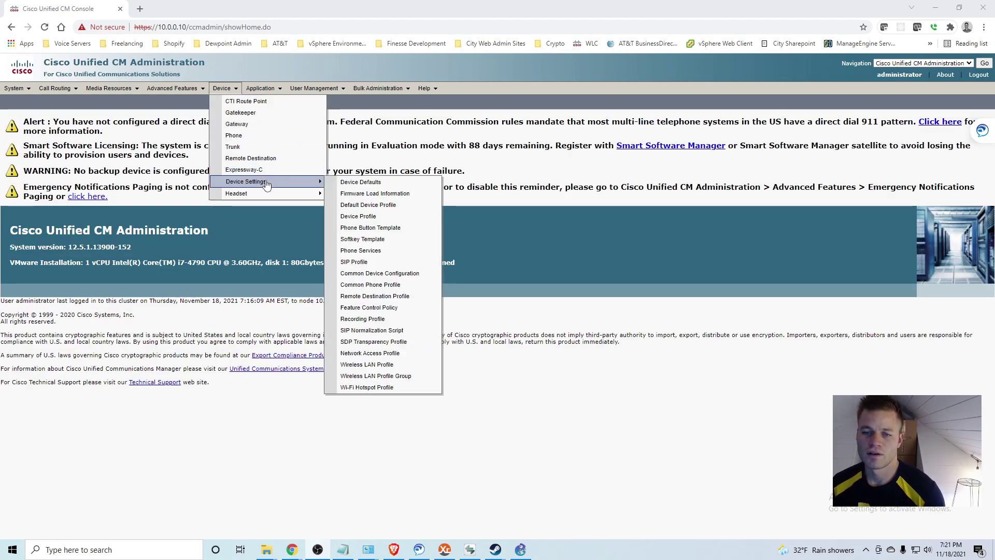
{"action": "left_click", "coordinate": [394, 265]}
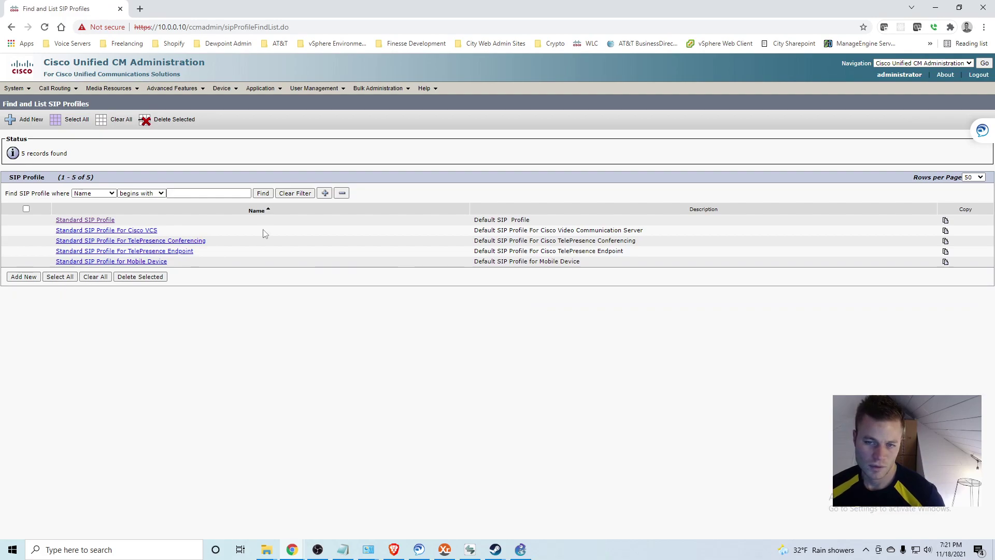
{"action": "left_click", "coordinate": [29, 278]}
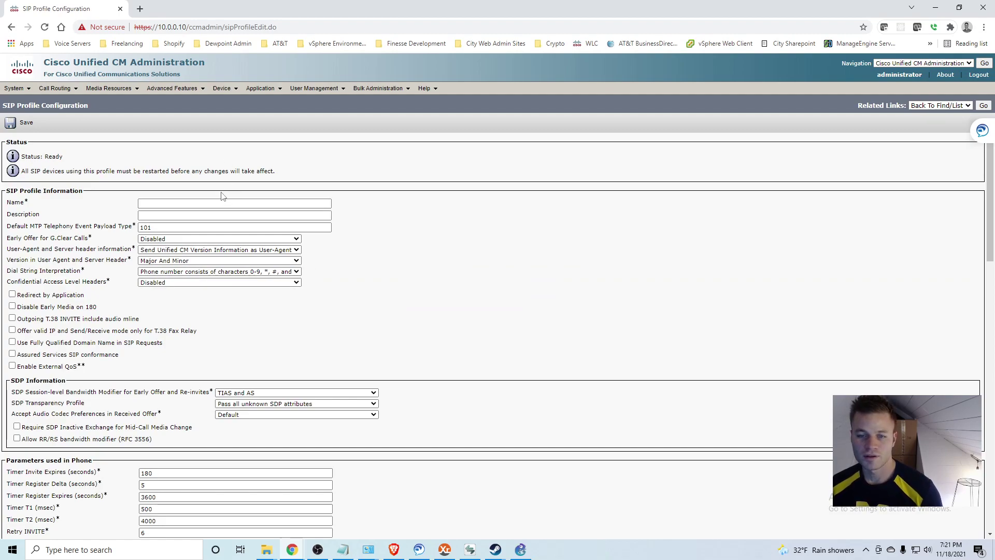
- Name the profile CUBE and begin the description 'Trunk to CUBE Router'
{"action": "left_click", "coordinate": [216, 202]}
{"action": "type", "text": "V"}
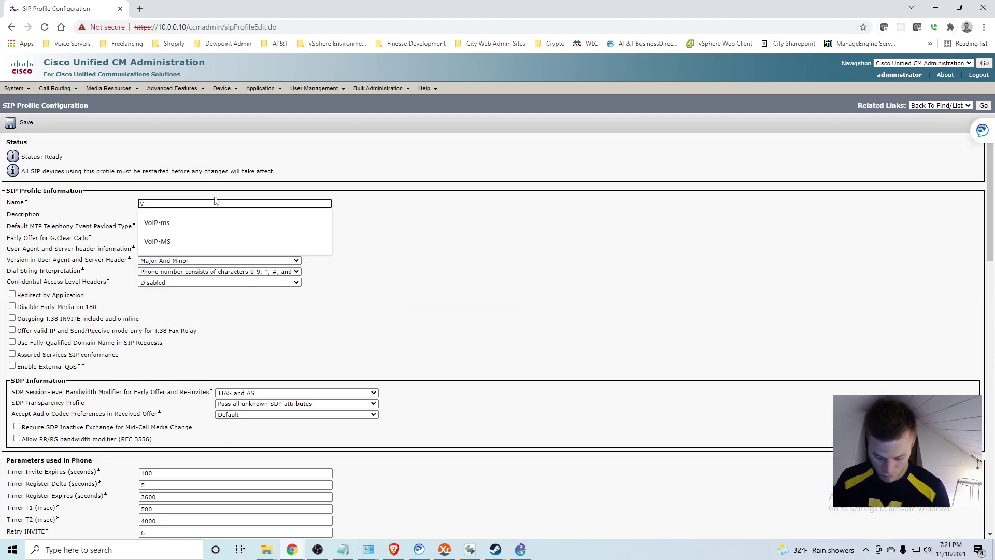
{"action": "type", "text": "oIp"}
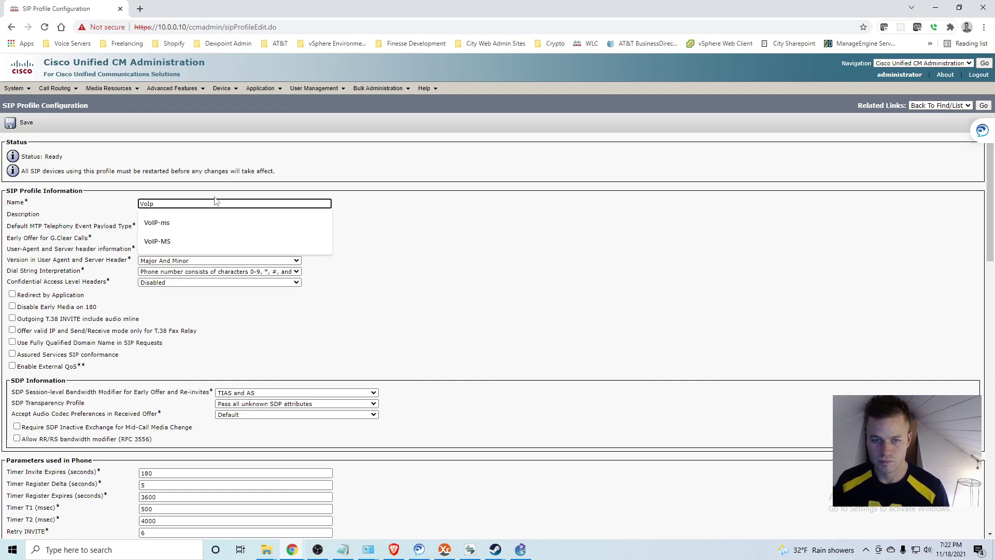
{"action": "key", "text": "Down"}
{"action": "key", "text": "Return"}
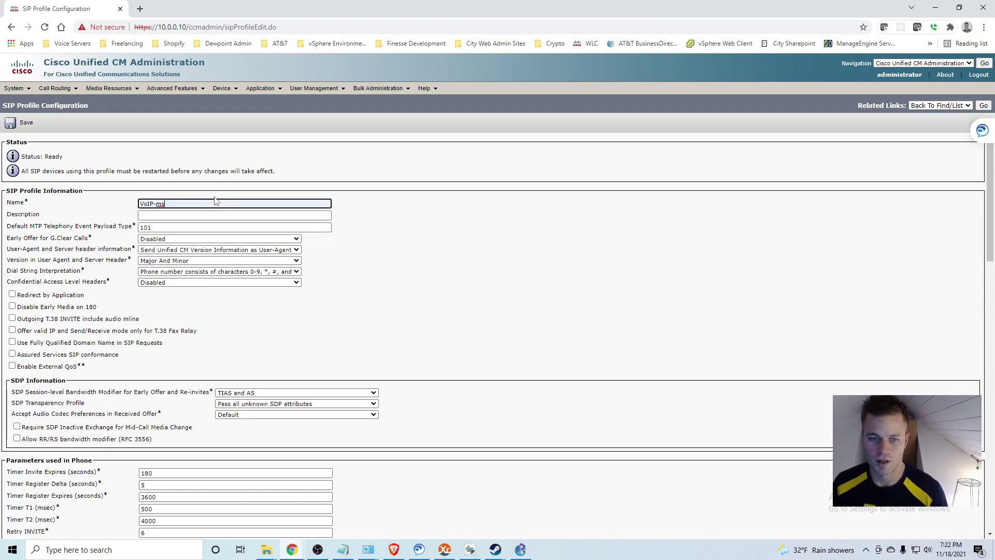
{"action": "left_click", "coordinate": [312, 213]}
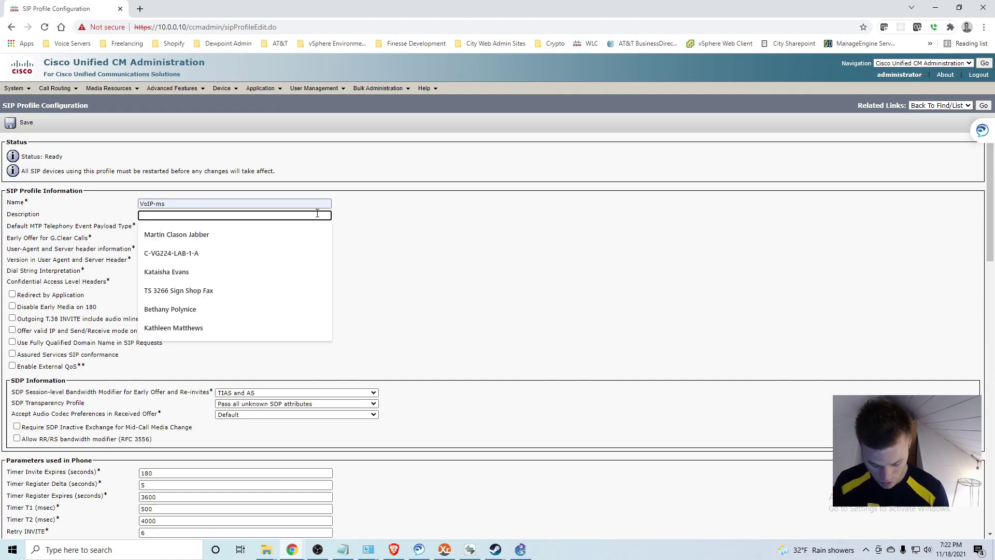
{"action": "type", "text": "SIP trun"}
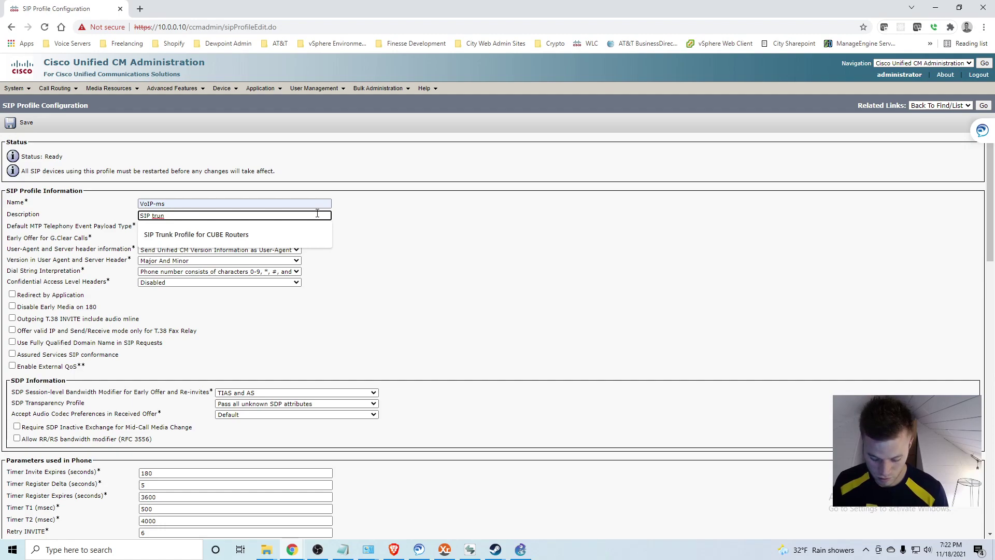
{"action": "type", "text": "k to CUBE"}
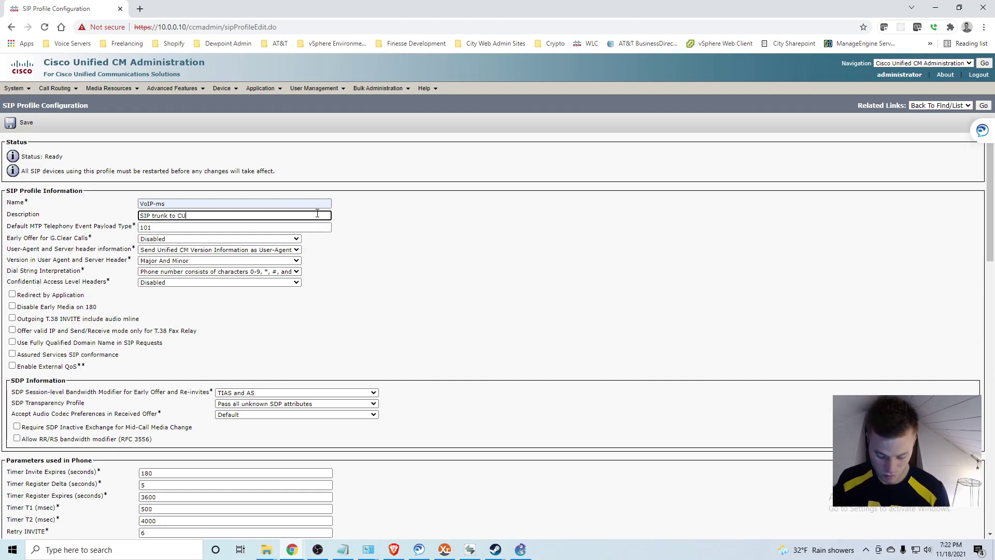
{"action": "triple_click", "coordinate": [206, 204]}
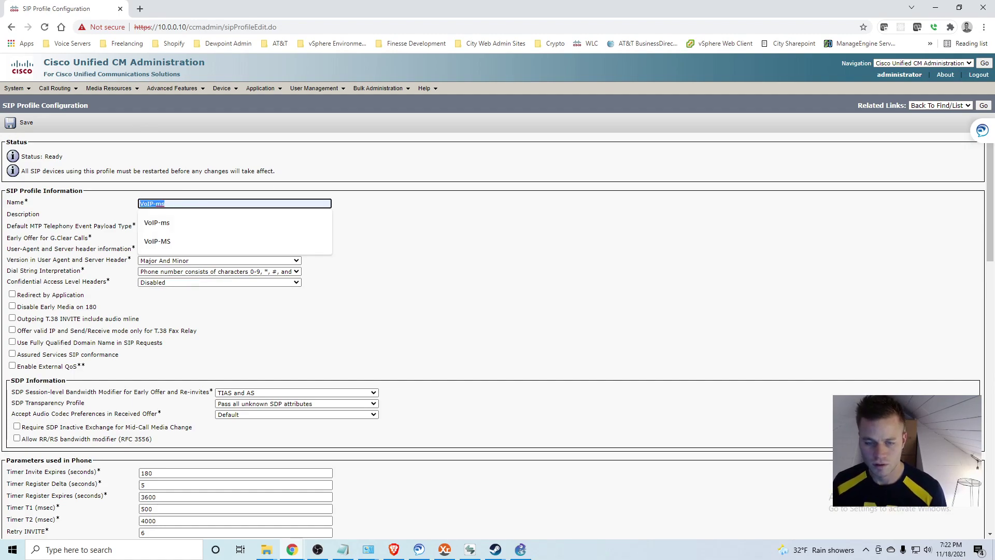
{"action": "type", "text": "CUBE"}
{"action": "key", "text": "Tab"}
{"action": "type", "text": "`"}
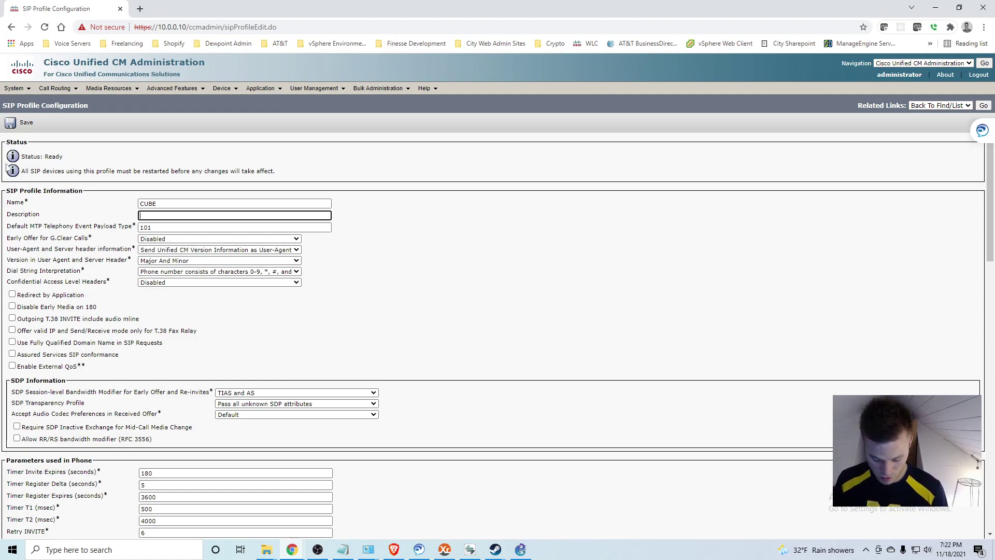
{"action": "type", "text": "Trunk"}
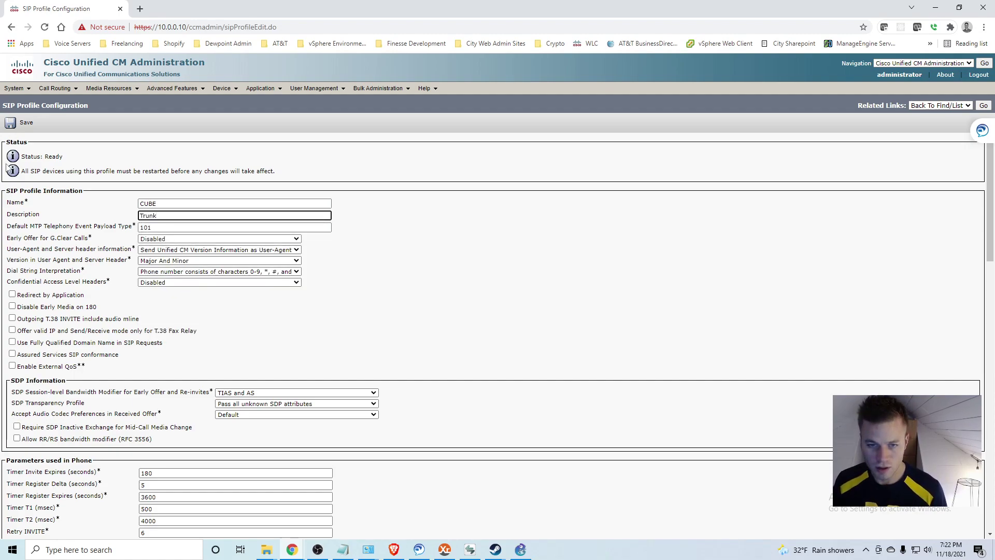
{"action": "type", "text": " to CUBE Router"}
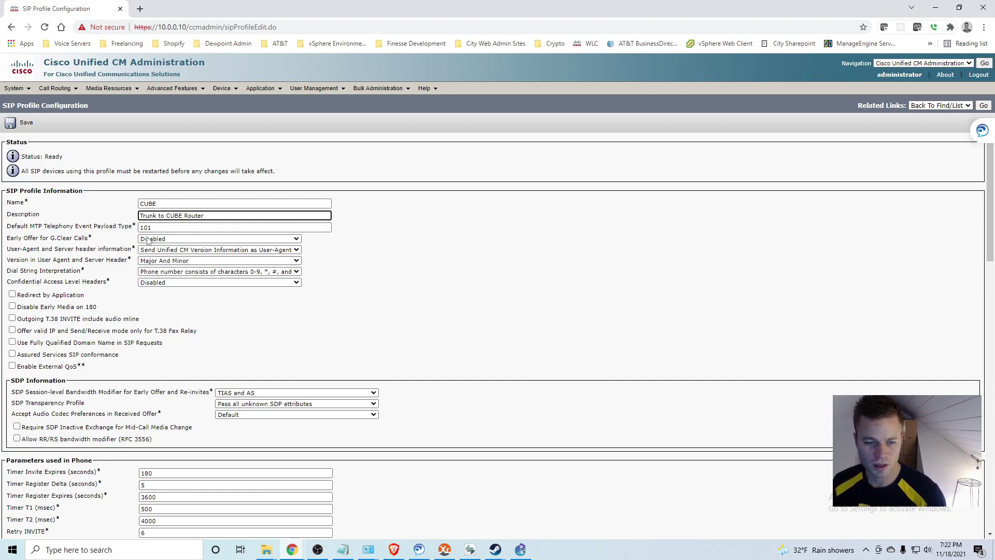
- Check Enable OPTIONS Ping on the CUBE profile and save it
{"action": "scroll", "coordinate": [113, 247], "scroll_direction": "down", "scroll_amount": 1}
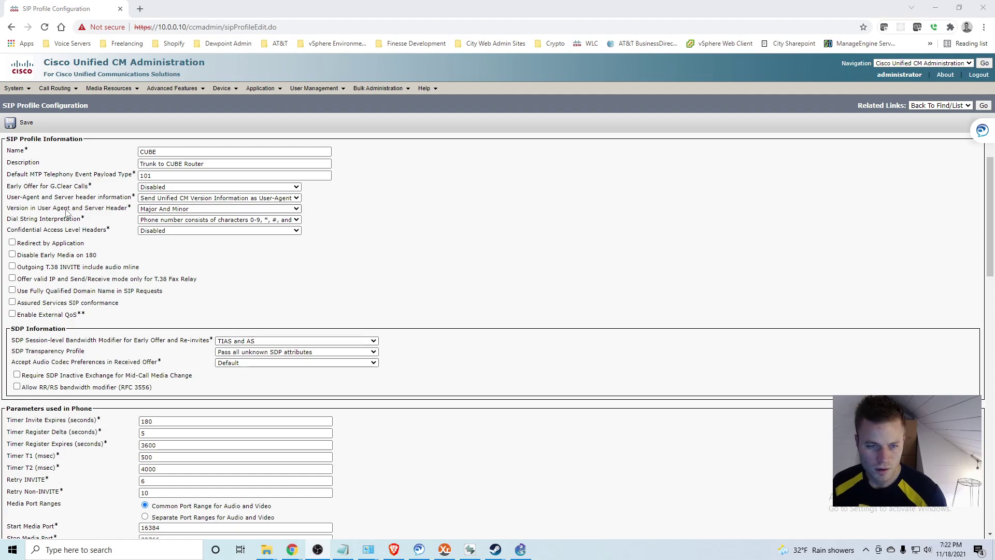
{"action": "scroll", "coordinate": [79, 267], "scroll_direction": "down", "scroll_amount": 2}
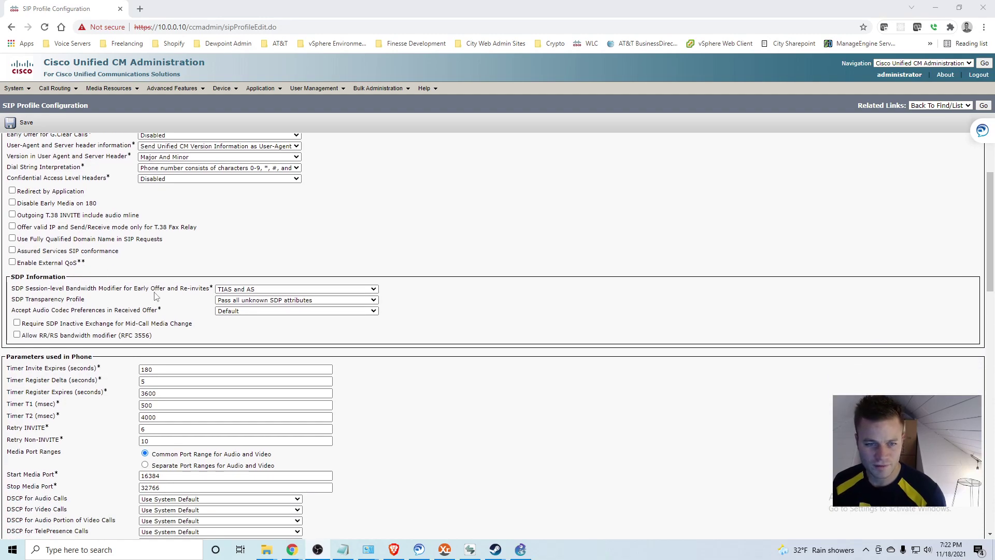
{"action": "scroll", "coordinate": [407, 327], "scroll_direction": "down", "scroll_amount": 4}
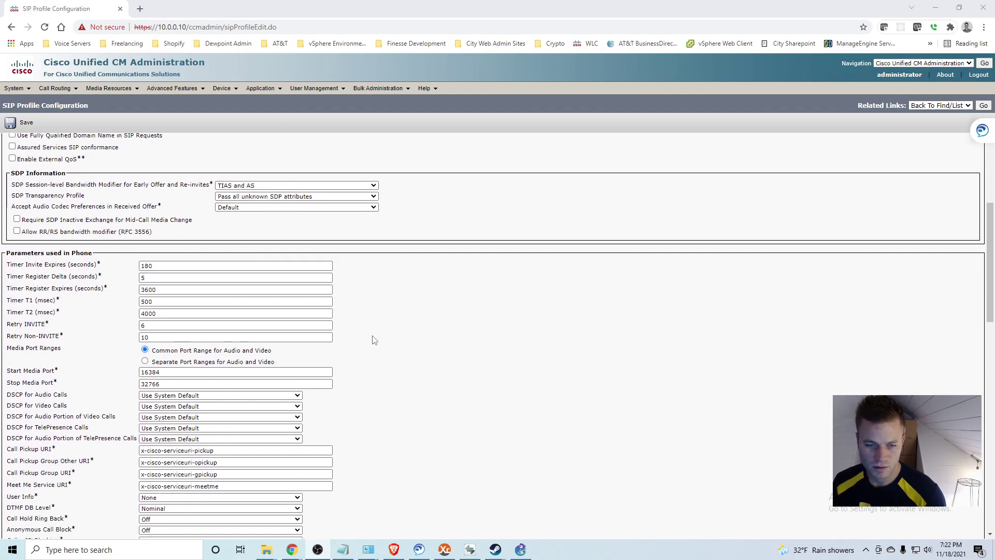
{"action": "scroll", "coordinate": [373, 339], "scroll_direction": "down", "scroll_amount": 3}
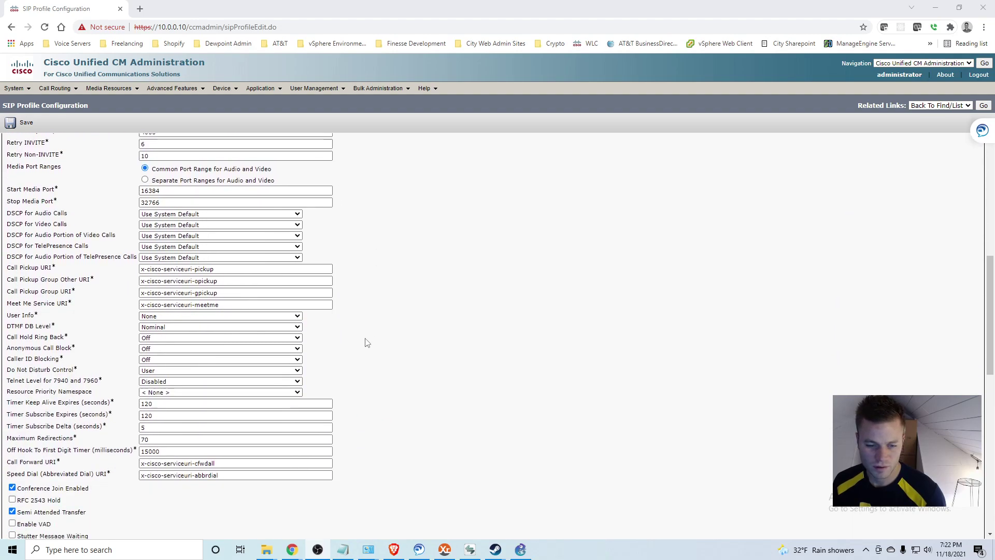
{"action": "scroll", "coordinate": [372, 333], "scroll_direction": "down", "scroll_amount": 4}
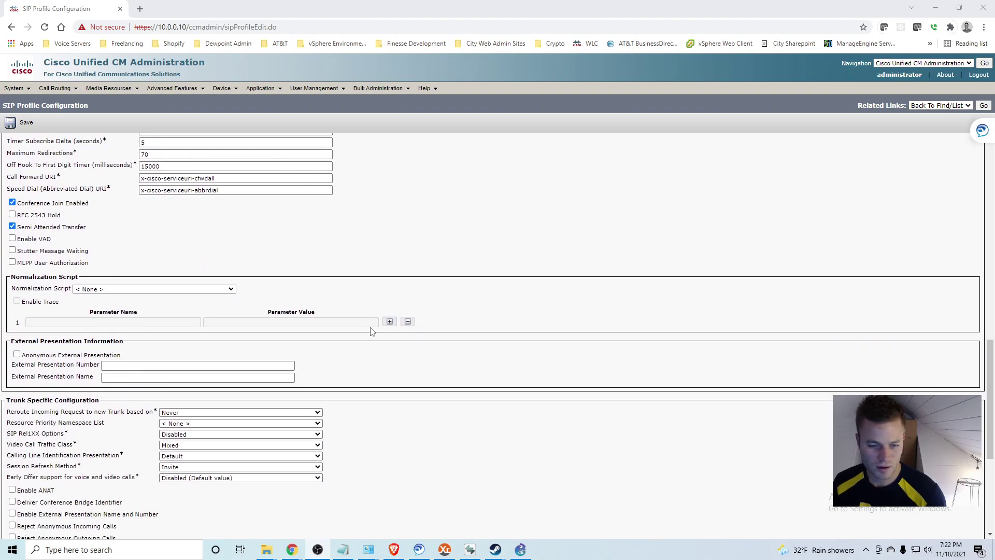
{"action": "scroll", "coordinate": [371, 331], "scroll_direction": "down", "scroll_amount": 2}
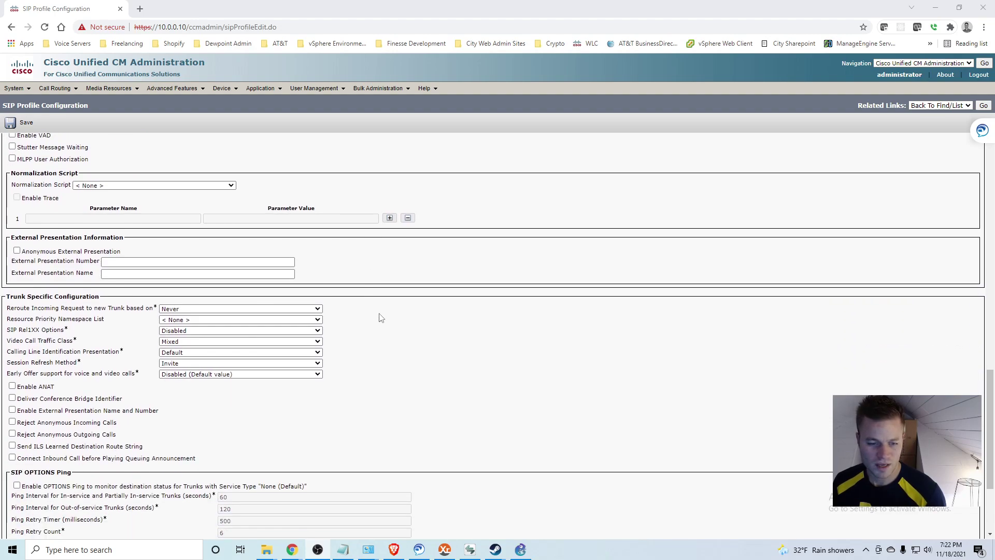
{"action": "scroll", "coordinate": [378, 319], "scroll_direction": "down", "scroll_amount": 2}
{"action": "scroll", "coordinate": [377, 315], "scroll_direction": "down", "scroll_amount": 1}
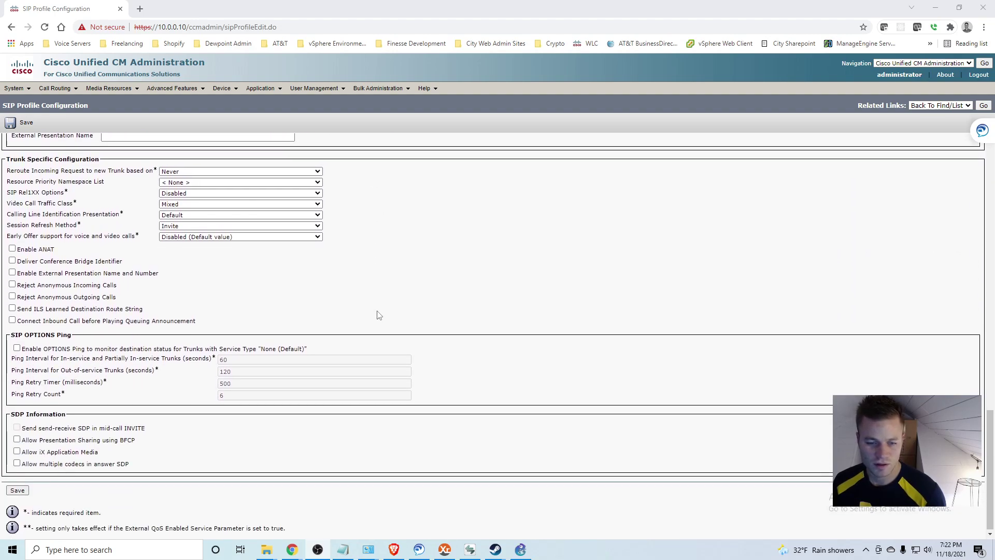
{"action": "left_click", "coordinate": [17, 348]}
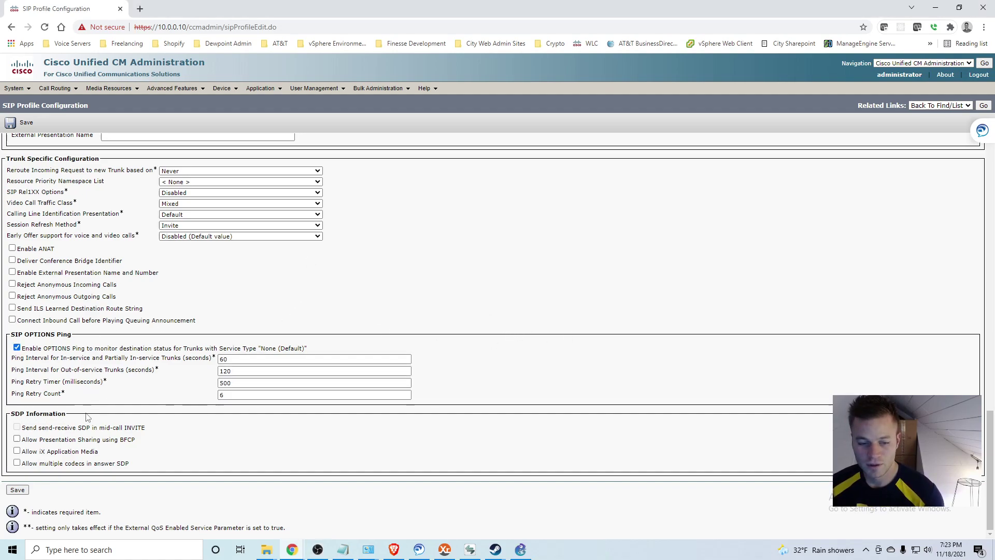
{"action": "left_click", "coordinate": [17, 489]}
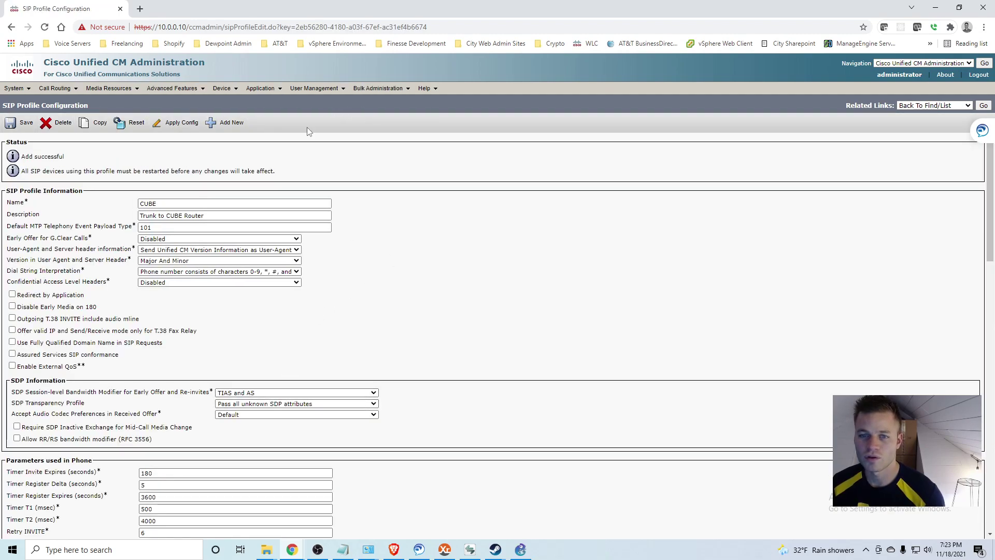
- From the trunk list, add a new trunk of type SIP Trunk with SIP protocol
{"action": "mouse_move", "coordinate": [234, 91]}
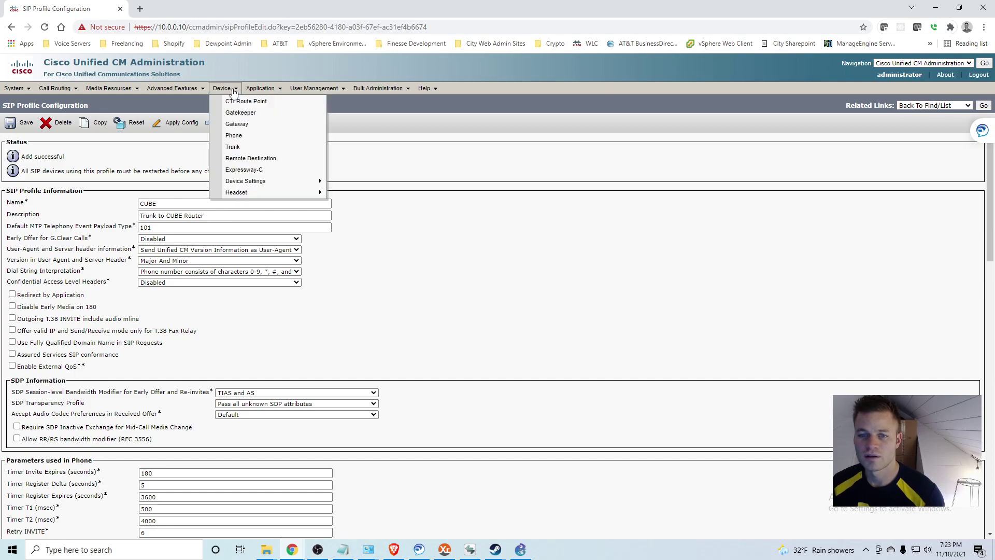
{"action": "left_click", "coordinate": [234, 147]}
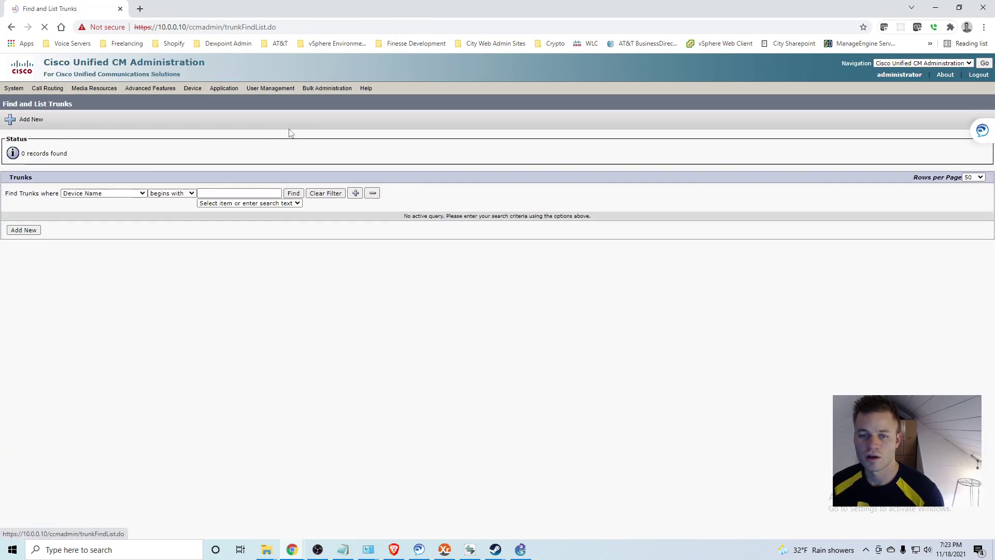
{"action": "left_click", "coordinate": [295, 193]}
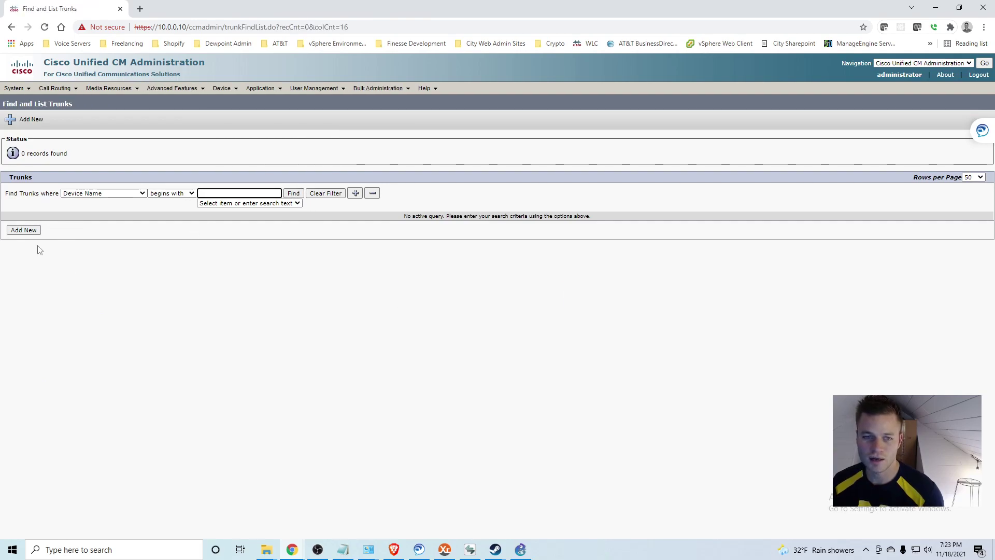
{"action": "left_click", "coordinate": [19, 230]}
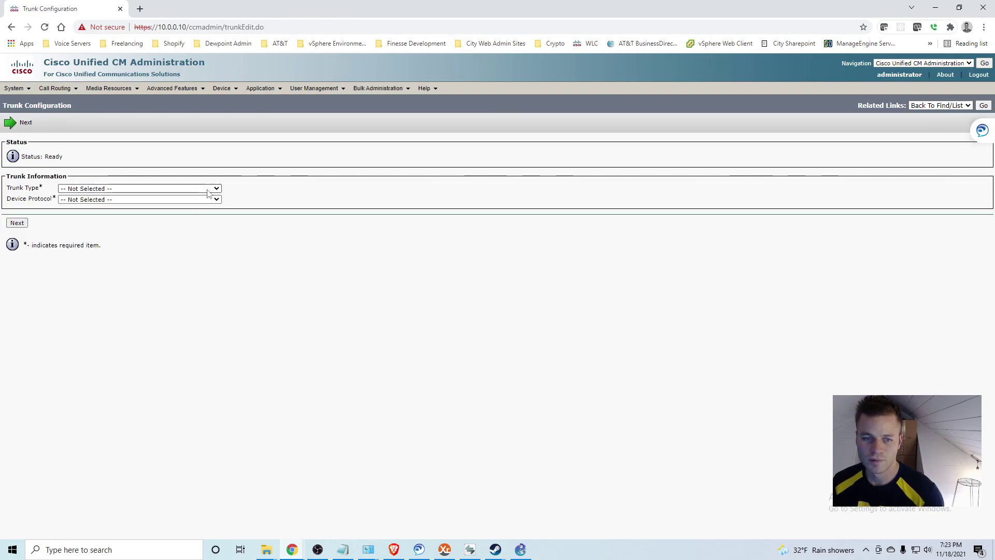
{"action": "left_click", "coordinate": [216, 189]}
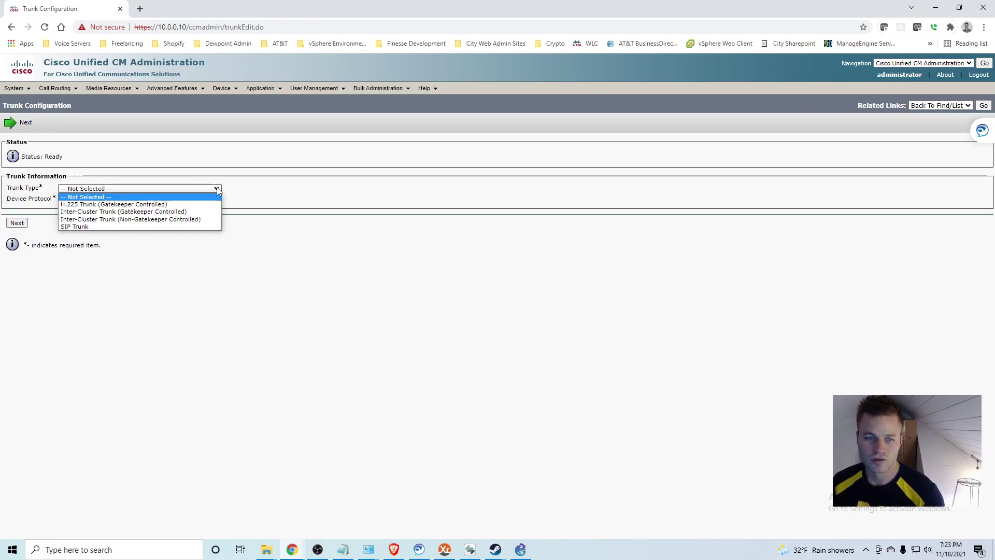
{"action": "left_click", "coordinate": [195, 225]}
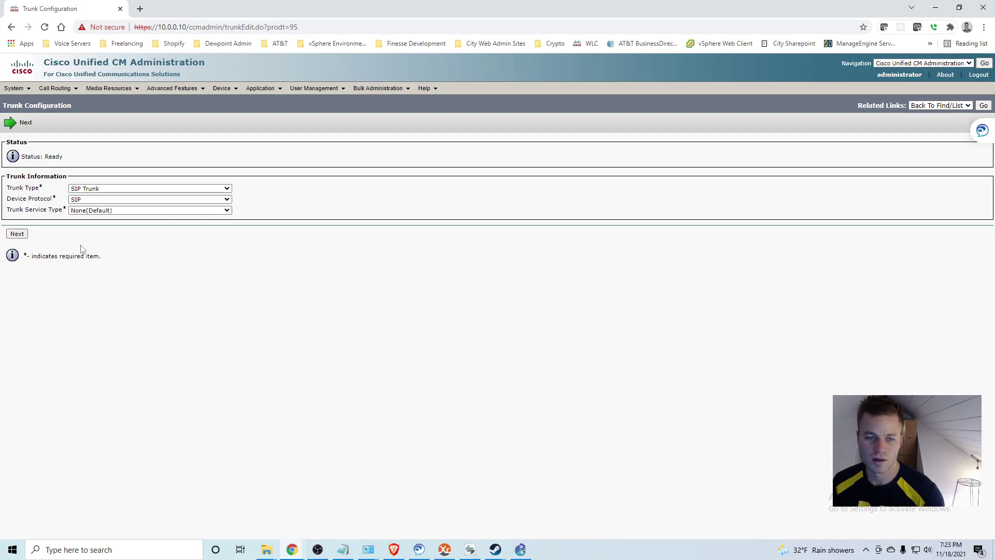
- Name the trunk CUBE with the description CUBE SIP Trunk
{"action": "left_click", "coordinate": [17, 234]}
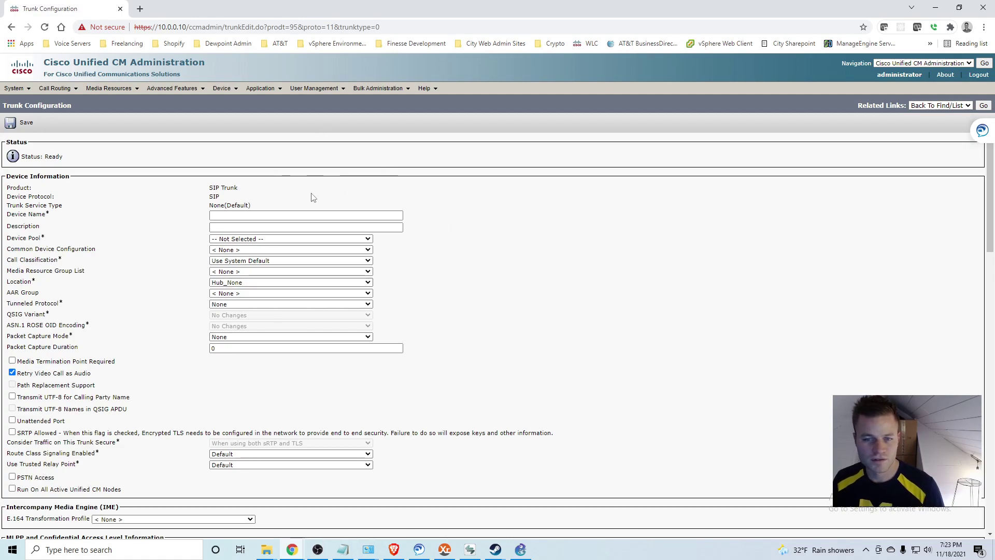
{"action": "left_click", "coordinate": [287, 214]}
{"action": "left_click", "coordinate": [286, 214]}
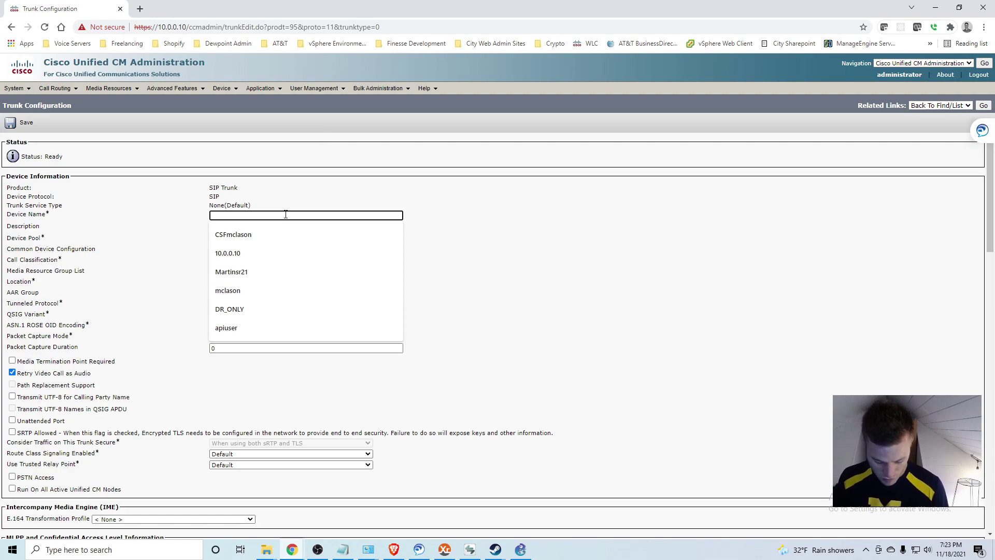
{"action": "type", "text": "CU"}
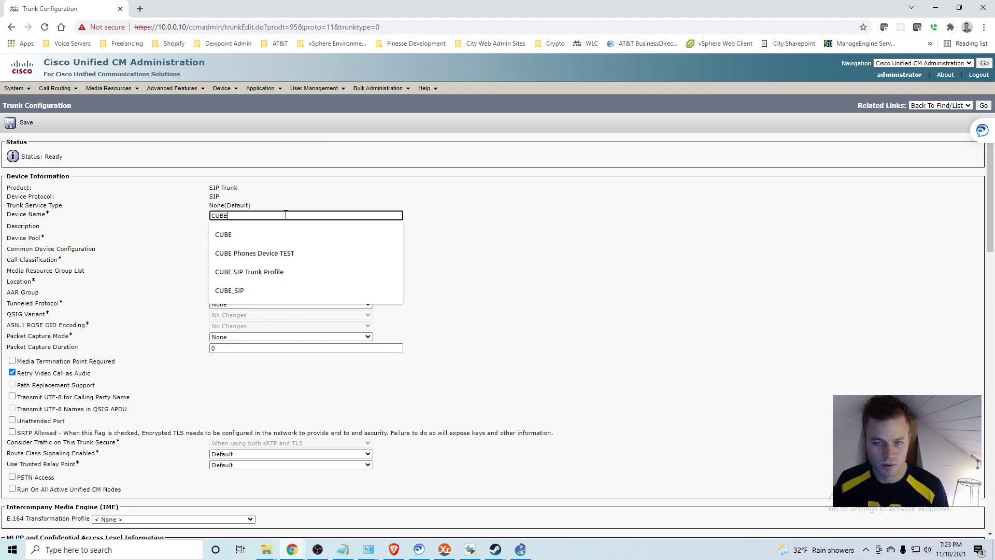
{"action": "type", "text": "BE"}
{"action": "left_click", "coordinate": [283, 232]}
{"action": "left_click", "coordinate": [283, 228]}
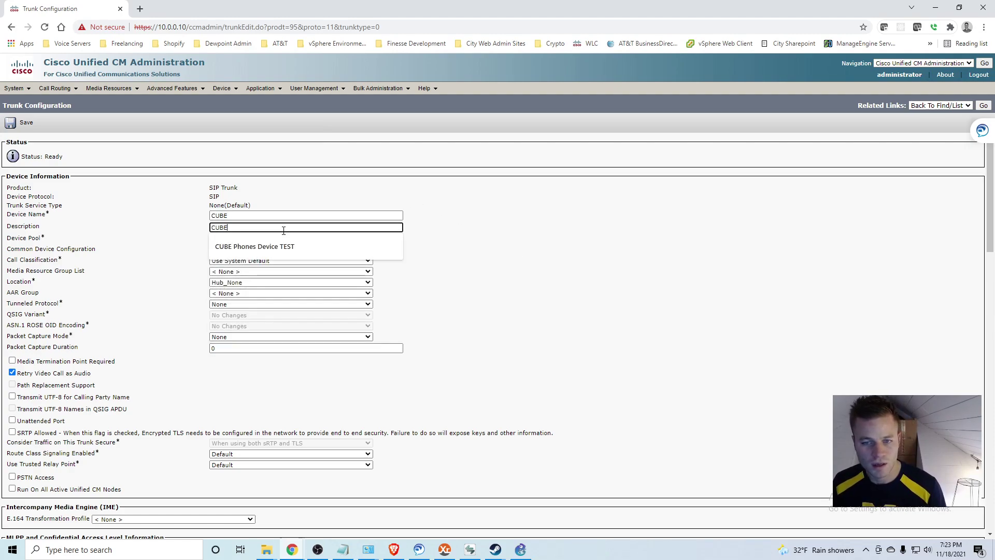
{"action": "type", "text": "SIP Trunk"}
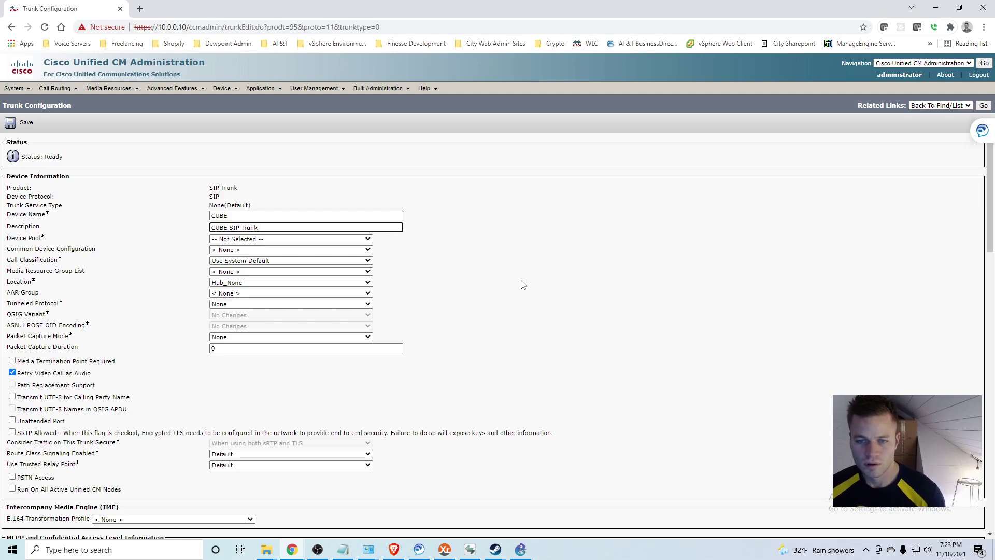
- Put the trunk in the Default device pool with OffNet call classification
{"action": "left_click", "coordinate": [368, 239]}
{"action": "left_click", "coordinate": [365, 255]}
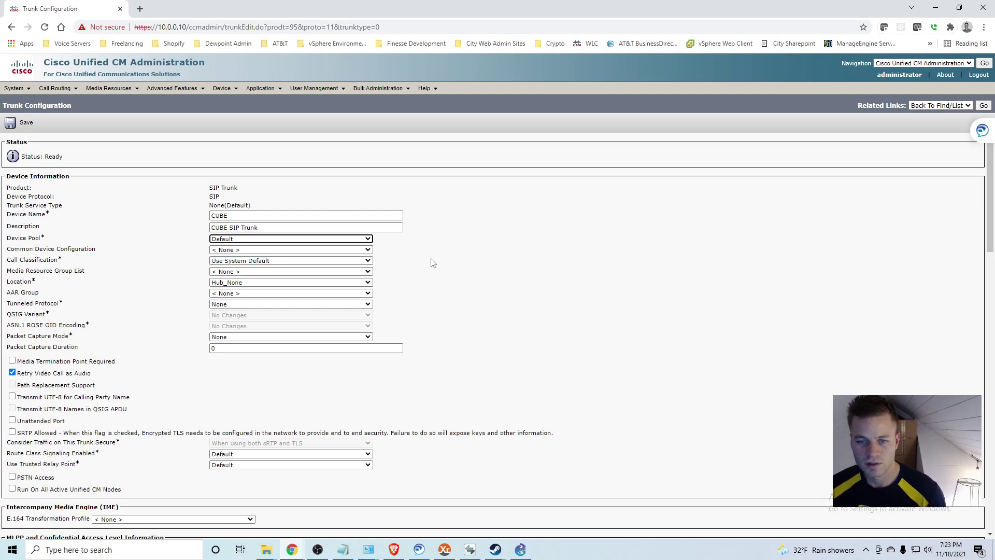
{"action": "left_click", "coordinate": [265, 260]}
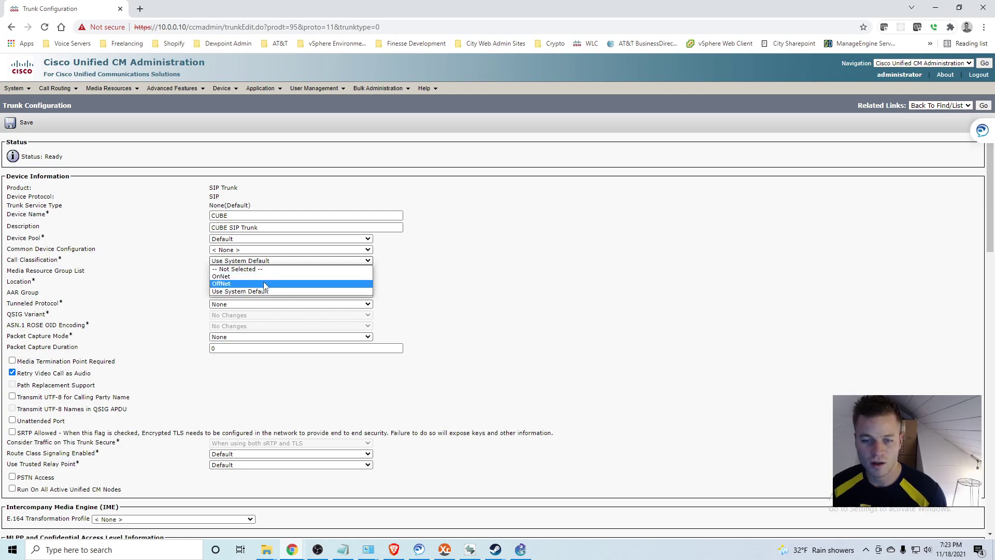
{"action": "left_click", "coordinate": [263, 284]}
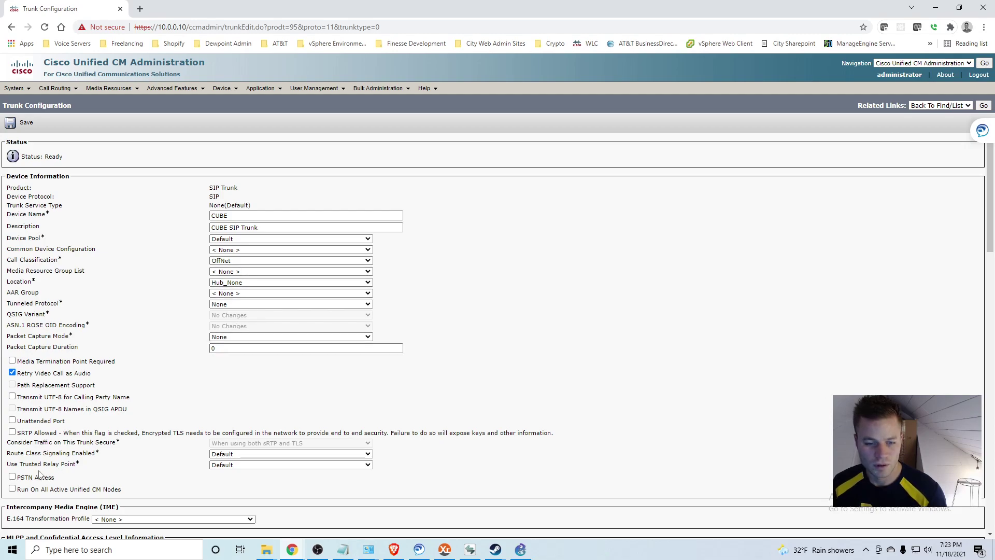
- Enable PSTN Access and Run On All Active Unified CM Nodes
{"action": "left_click", "coordinate": [12, 476]}
{"action": "scroll", "coordinate": [15, 479], "scroll_direction": "down", "scroll_amount": 1}
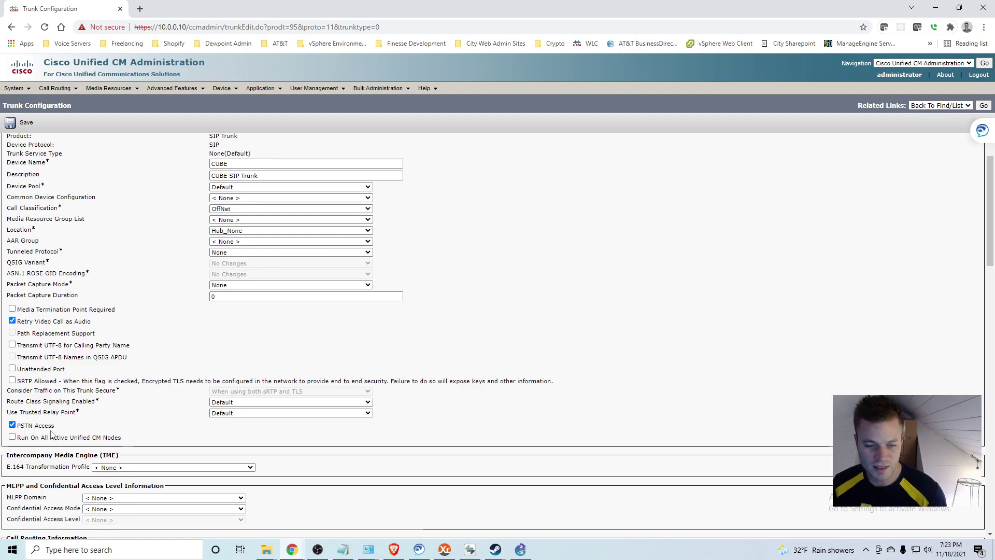
{"action": "left_click", "coordinate": [14, 438]}
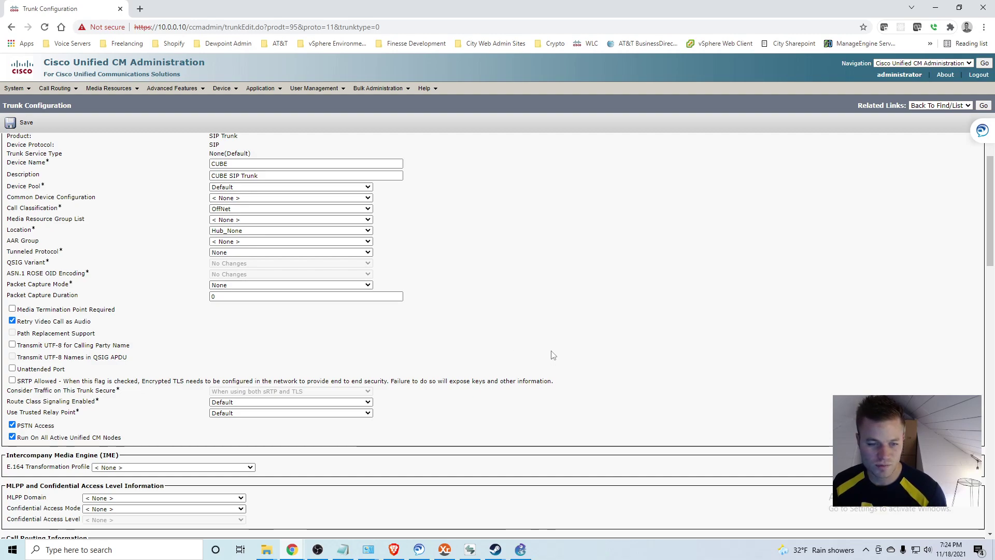
{"action": "scroll", "coordinate": [547, 355], "scroll_direction": "down", "scroll_amount": 1}
{"action": "scroll", "coordinate": [545, 354], "scroll_direction": "down", "scroll_amount": 2}
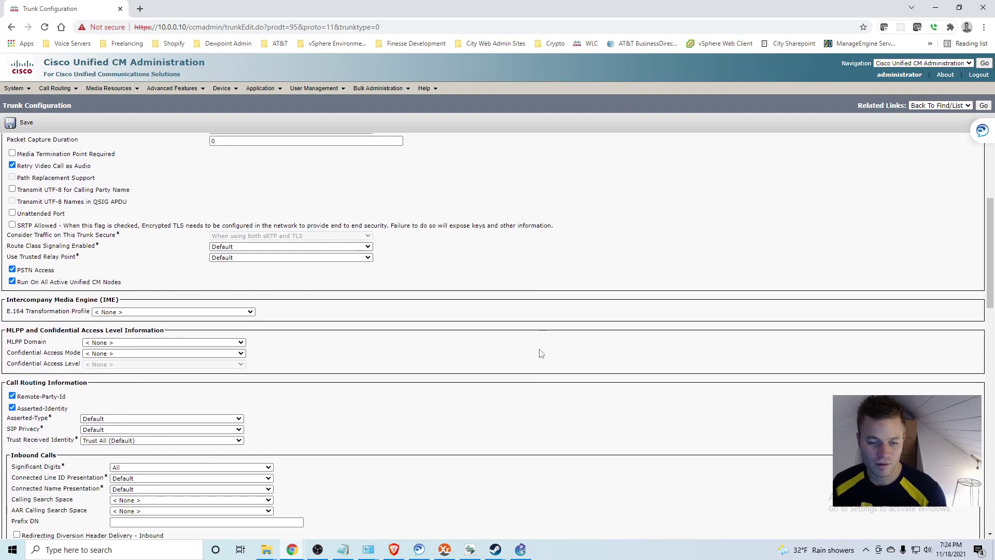
{"action": "scroll", "coordinate": [536, 354], "scroll_direction": "down", "scroll_amount": 2}
{"action": "scroll", "coordinate": [521, 340], "scroll_direction": "down", "scroll_amount": 2}
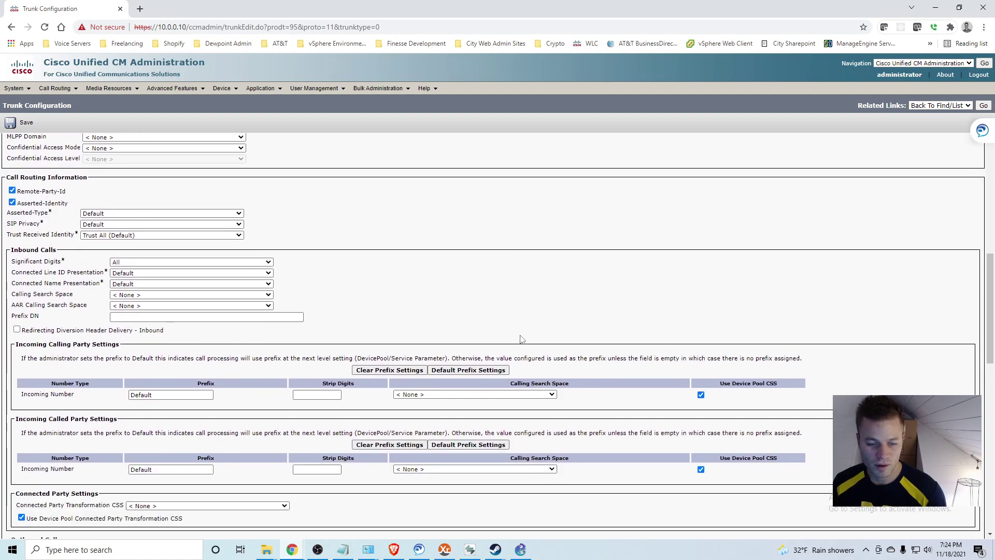
{"action": "scroll", "coordinate": [521, 341], "scroll_direction": "down", "scroll_amount": 1}
{"action": "scroll", "coordinate": [521, 340], "scroll_direction": "down", "scroll_amount": 4}
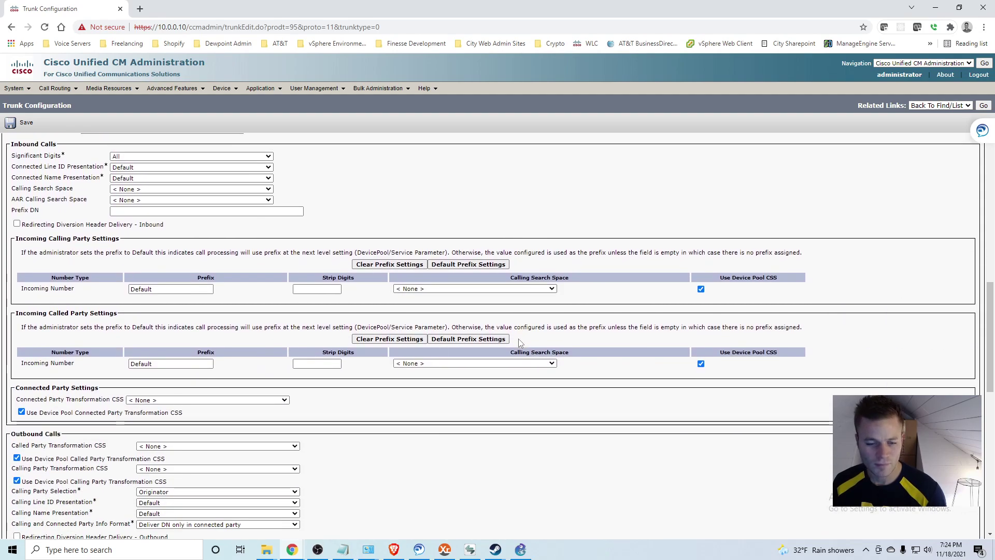
- Set the trunk destination address to 10.0.0.21
{"action": "scroll", "coordinate": [520, 344], "scroll_direction": "down", "scroll_amount": 2}
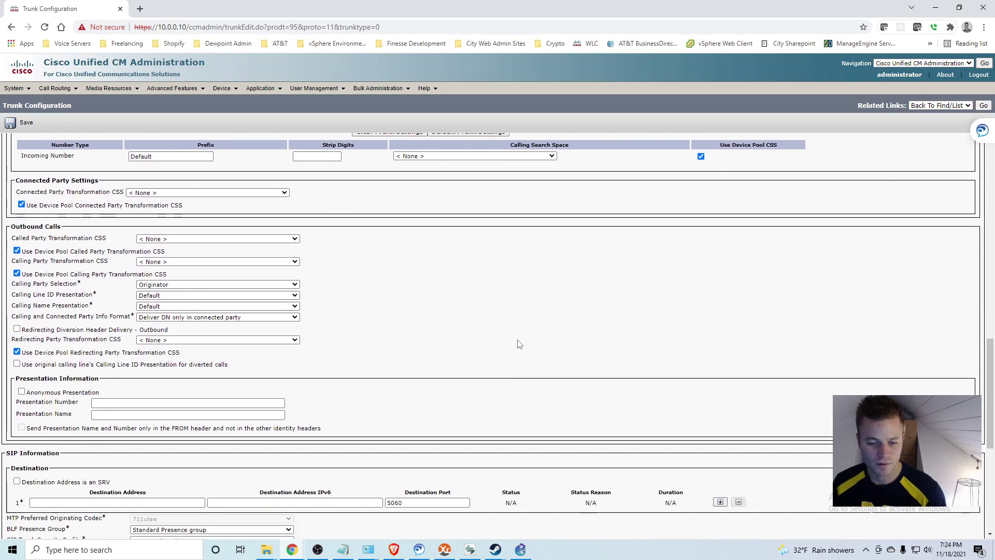
{"action": "scroll", "coordinate": [519, 342], "scroll_direction": "down", "scroll_amount": 4}
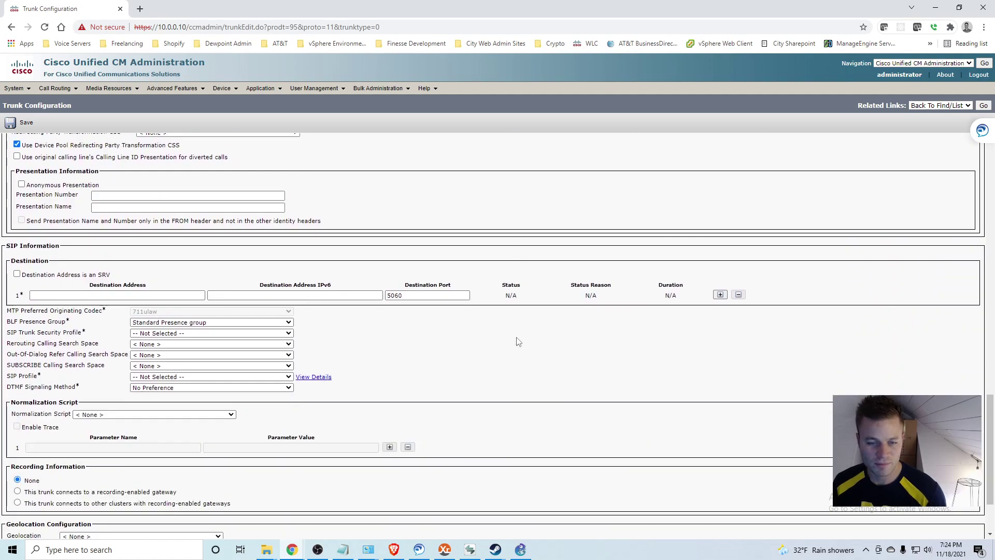
{"action": "scroll", "coordinate": [519, 341], "scroll_direction": "down", "scroll_amount": 2}
{"action": "scroll", "coordinate": [517, 341], "scroll_direction": "up", "scroll_amount": 1}
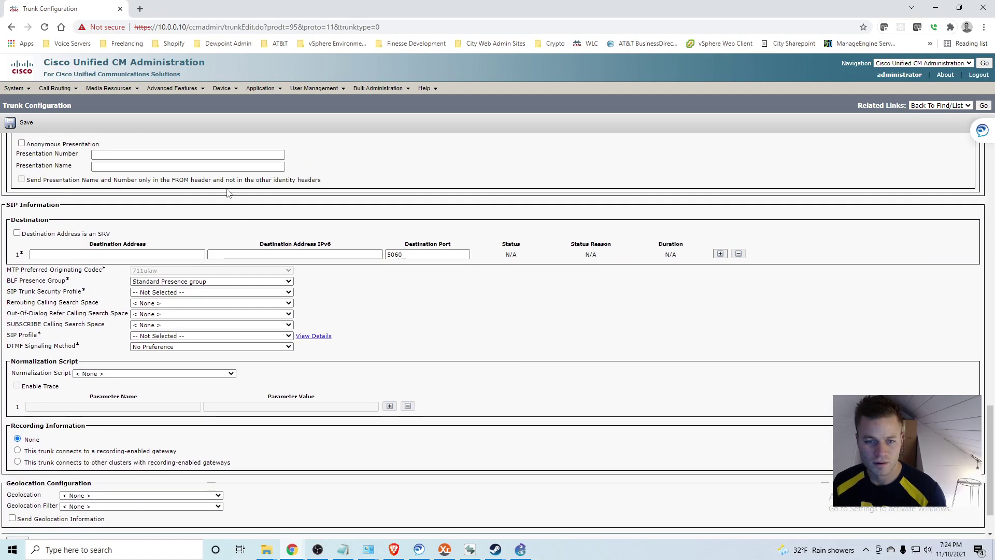
{"action": "left_click", "coordinate": [113, 253]}
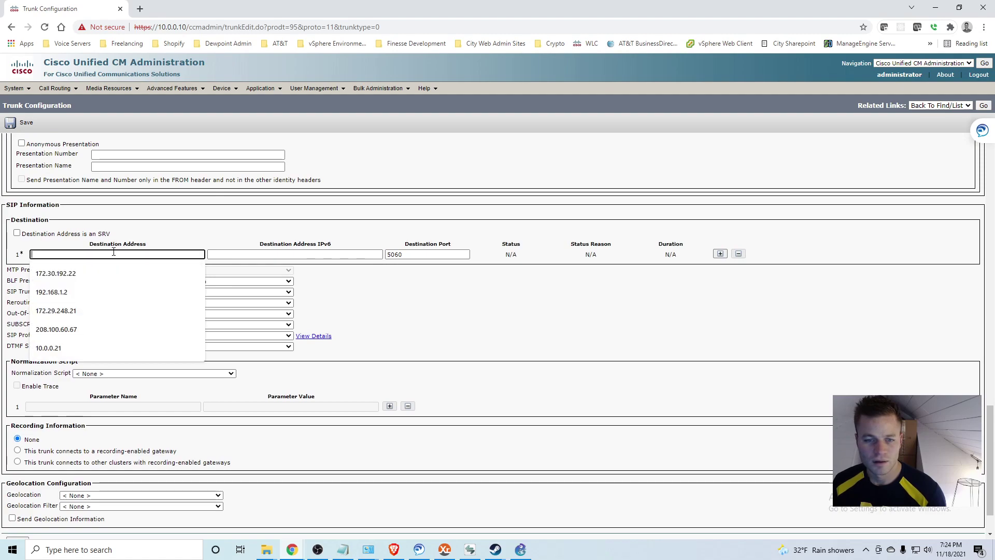
{"action": "left_click", "coordinate": [136, 260]}
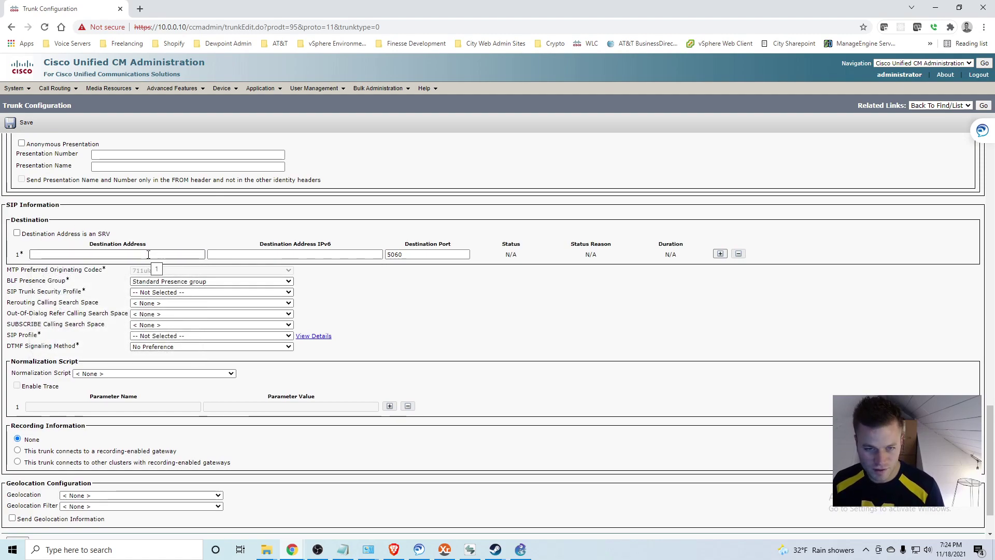
{"action": "left_click", "coordinate": [146, 253]}
{"action": "type", "text": "10.0"}
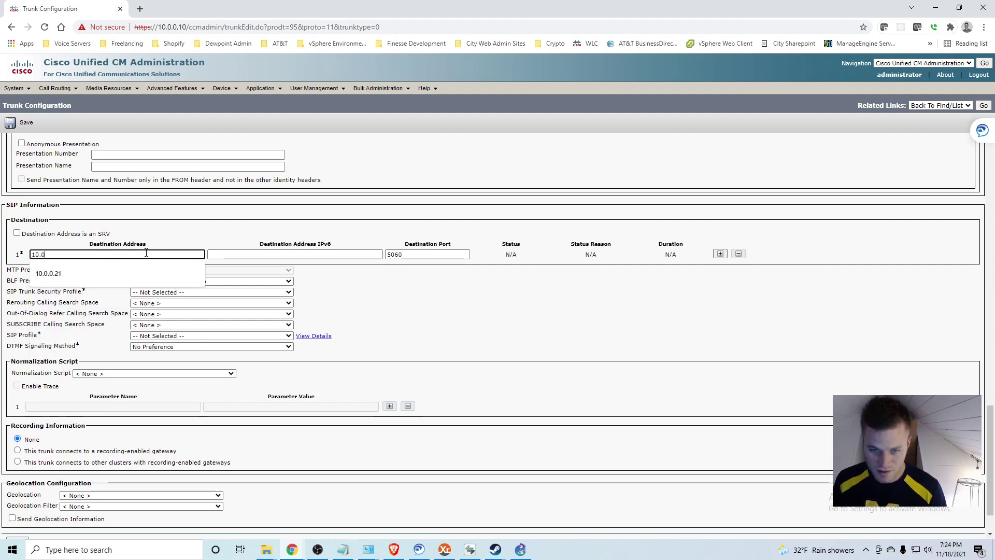
{"action": "type", "text": ".0."}
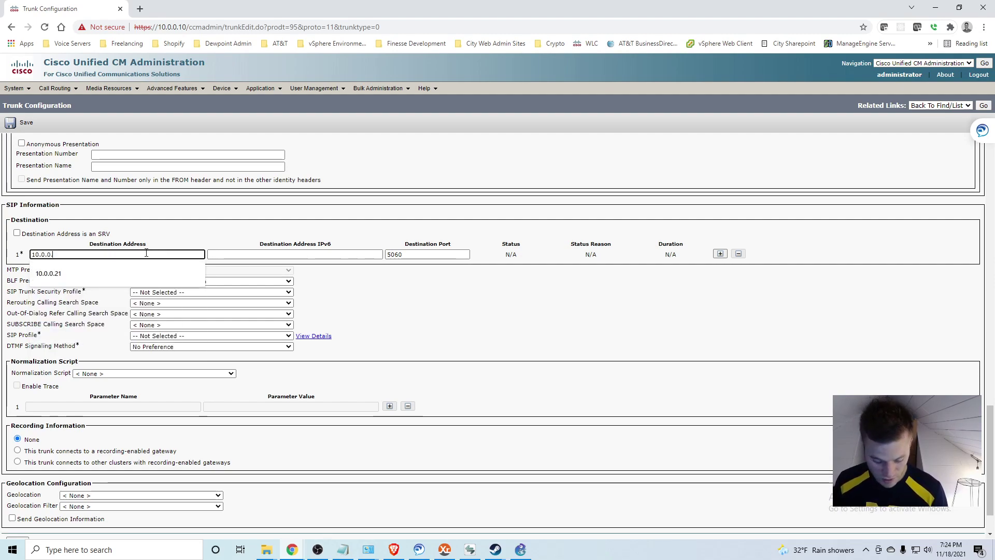
{"action": "type", "text": "21"}
{"action": "left_click", "coordinate": [476, 275]}
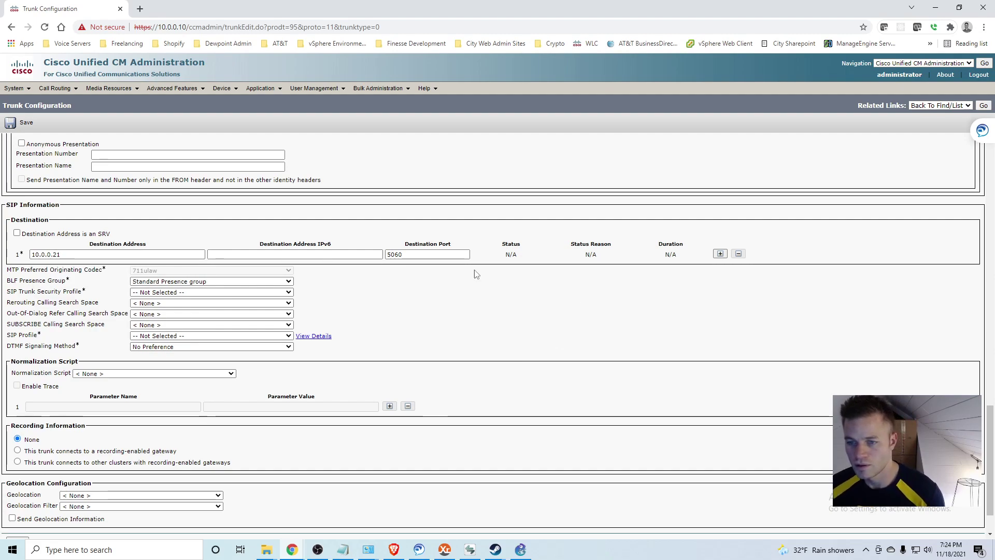
- Choose SIP profile CUBE and Non Secure SIP Trunk Profile, then save the trunk
{"action": "scroll", "coordinate": [674, 342], "scroll_direction": "down", "scroll_amount": 1}
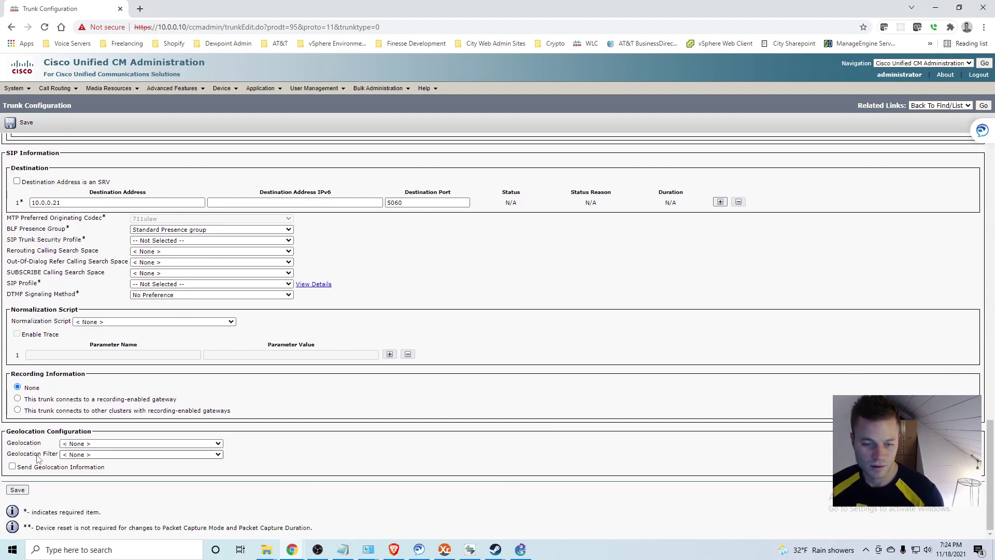
{"action": "left_click", "coordinate": [18, 490]}
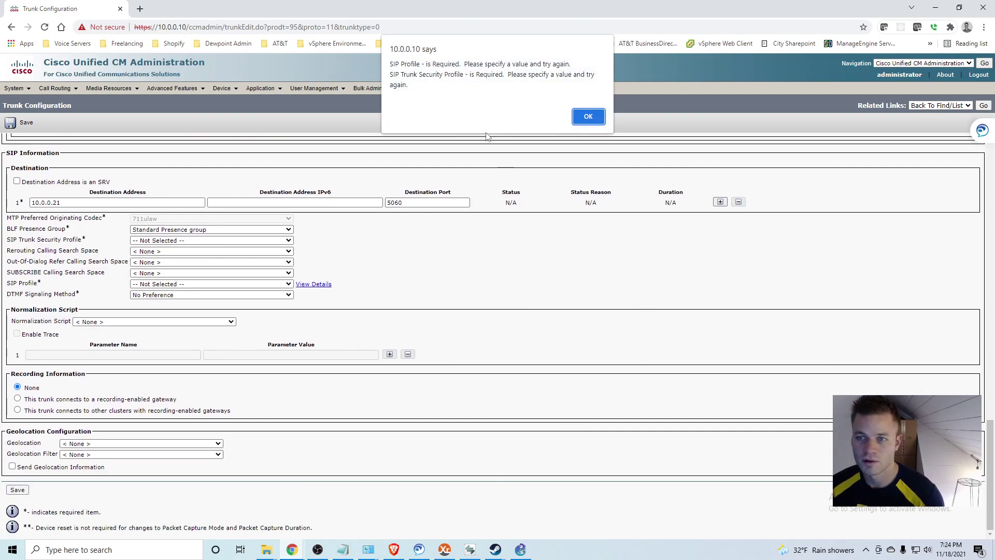
{"action": "left_click", "coordinate": [601, 117]}
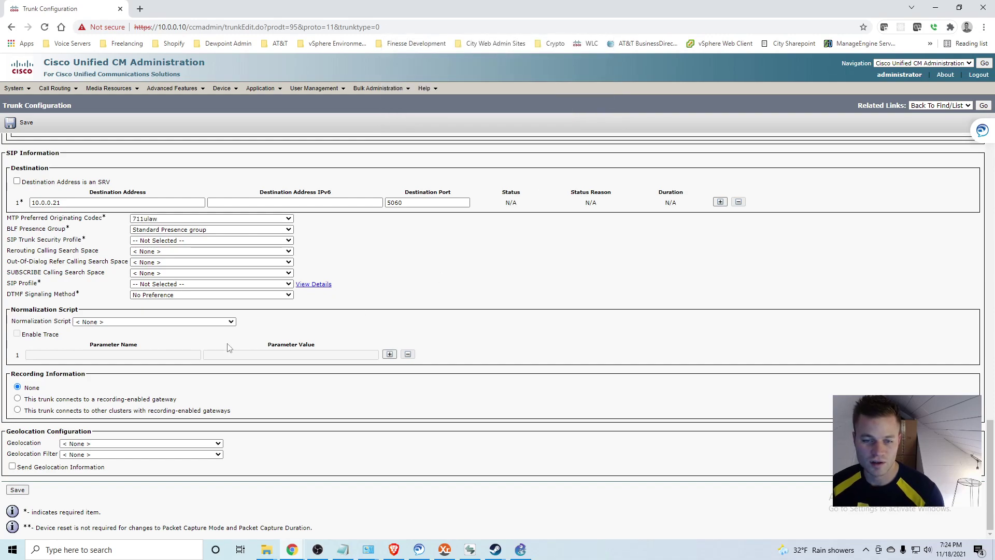
{"action": "left_click", "coordinate": [219, 284]}
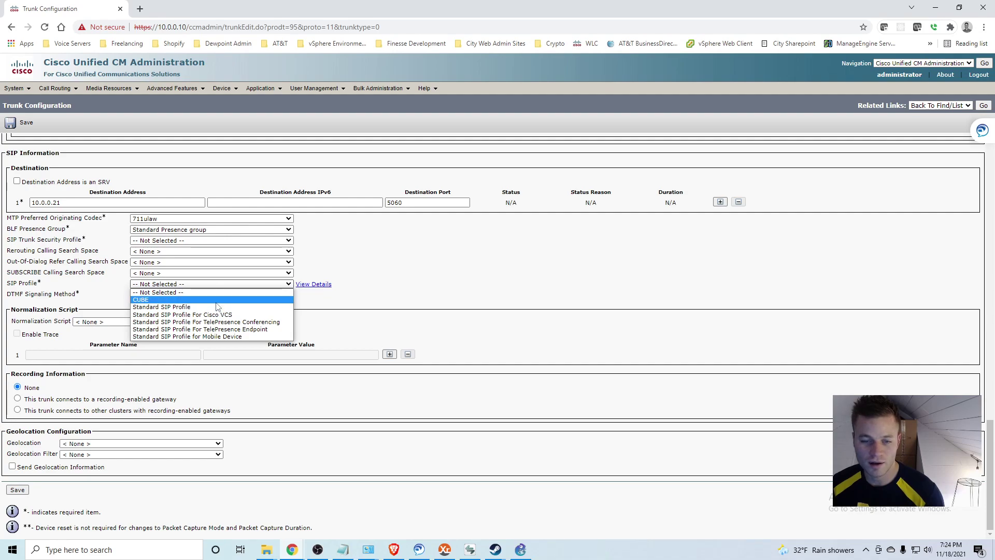
{"action": "left_click", "coordinate": [218, 300]}
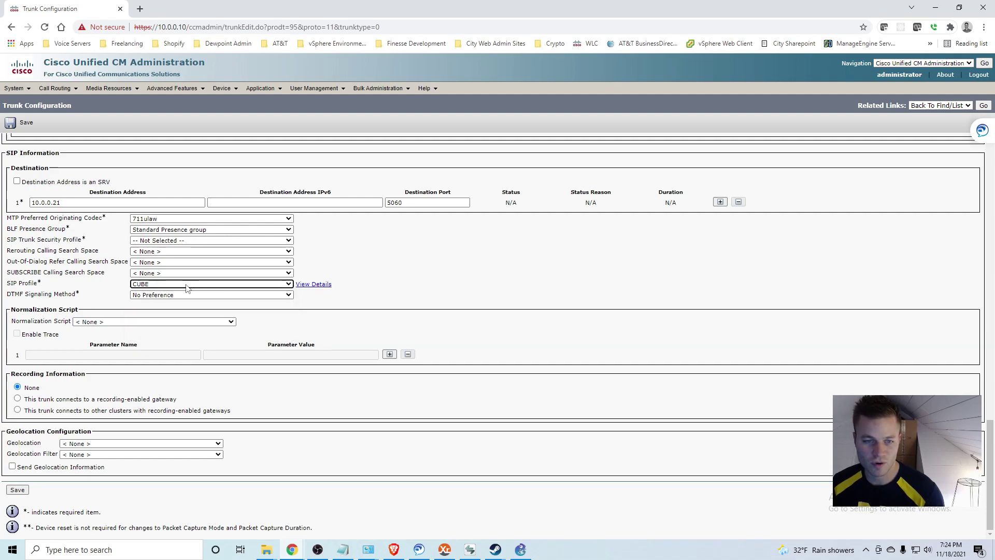
{"action": "left_click", "coordinate": [166, 241]}
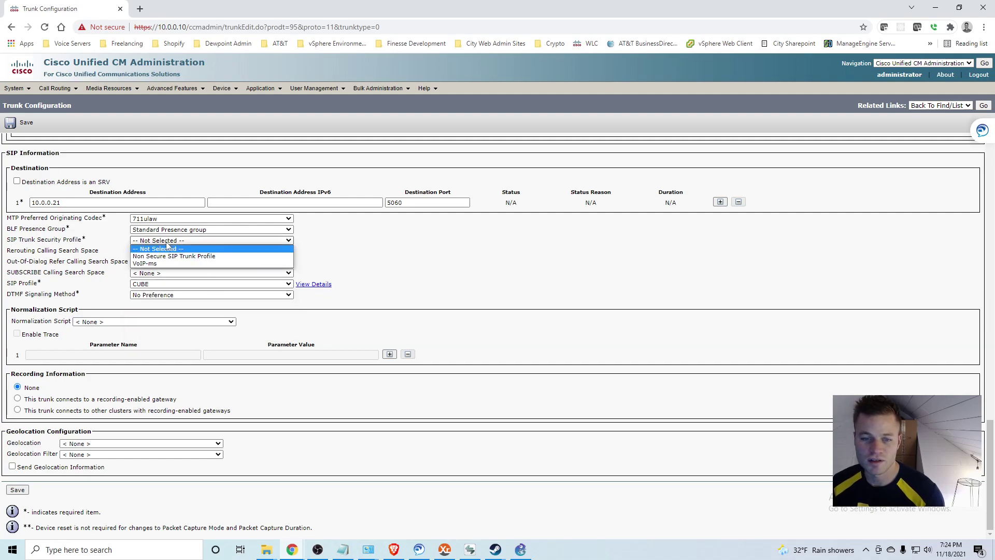
{"action": "left_click", "coordinate": [179, 258]}
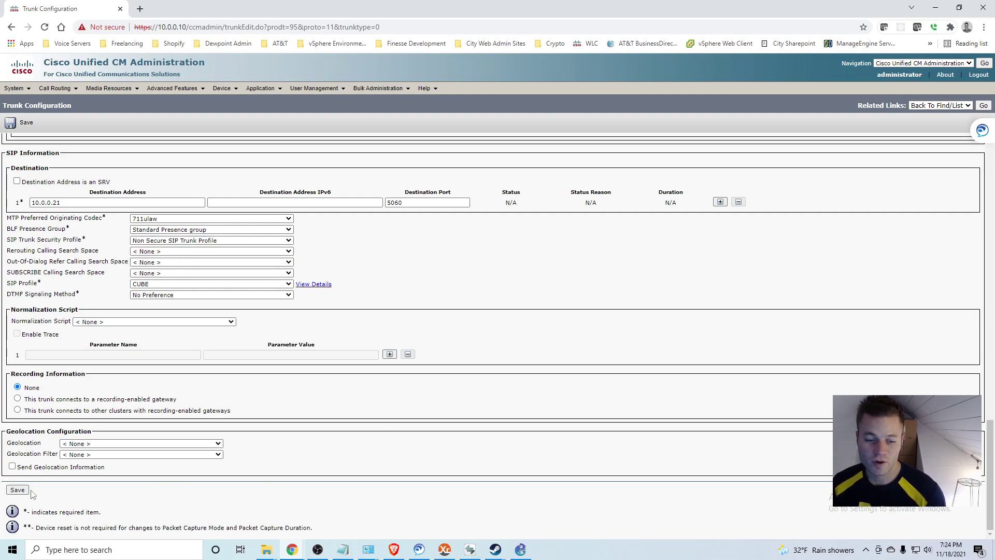
{"action": "left_click", "coordinate": [18, 492]}
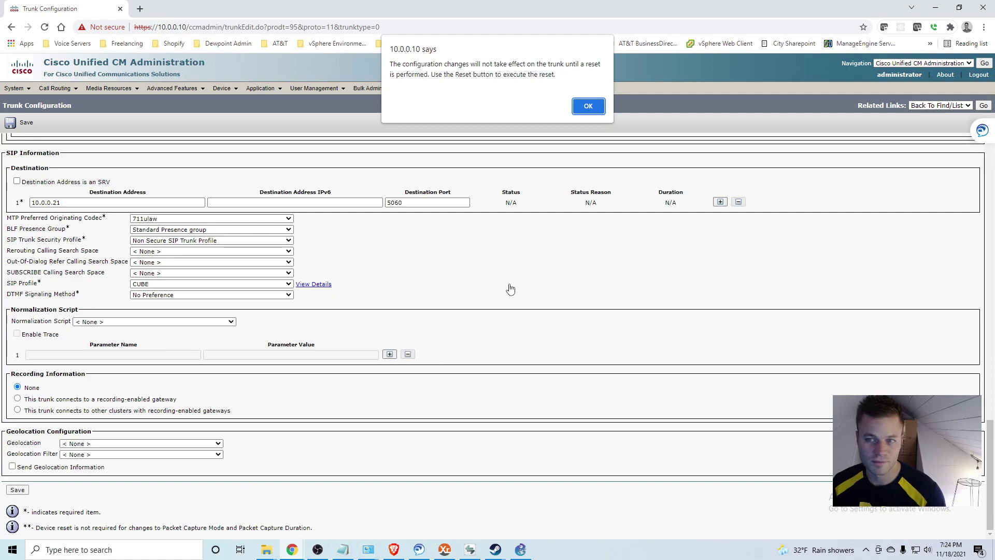
- Acknowledge the reminder and reset the CUBE trunk to apply its settings
{"action": "left_click", "coordinate": [593, 103]}
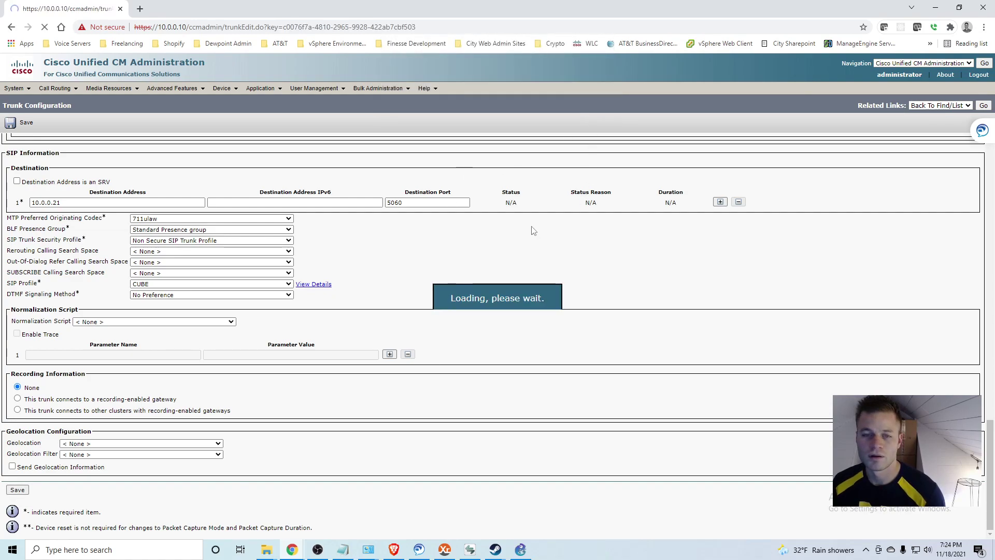
{"action": "left_click", "coordinate": [97, 133]}
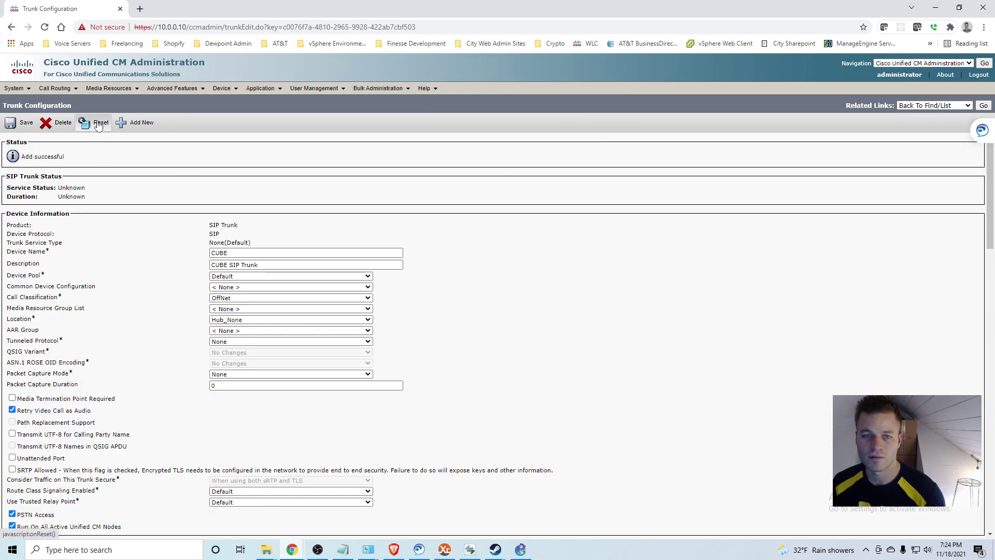
{"action": "left_click", "coordinate": [178, 164]}
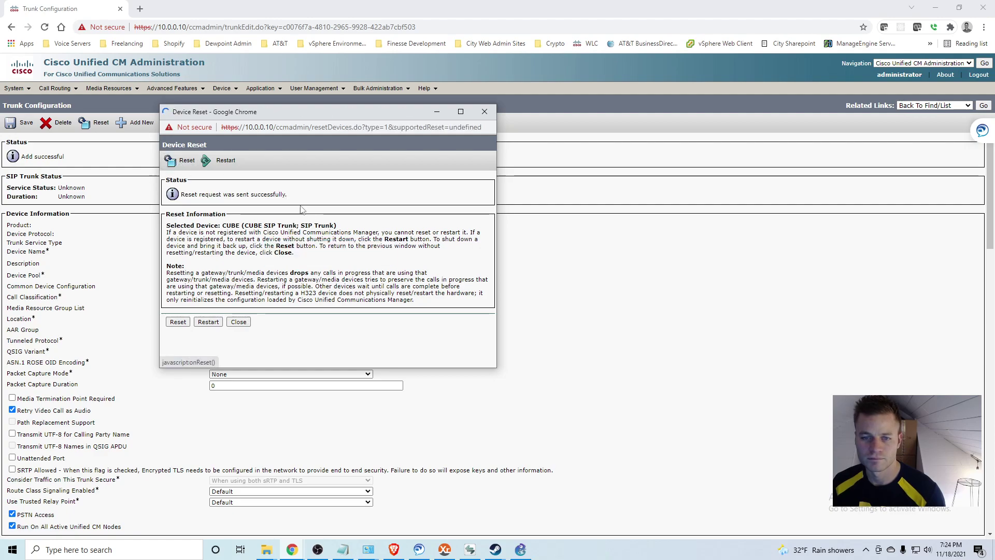
{"action": "left_click", "coordinate": [238, 323]}
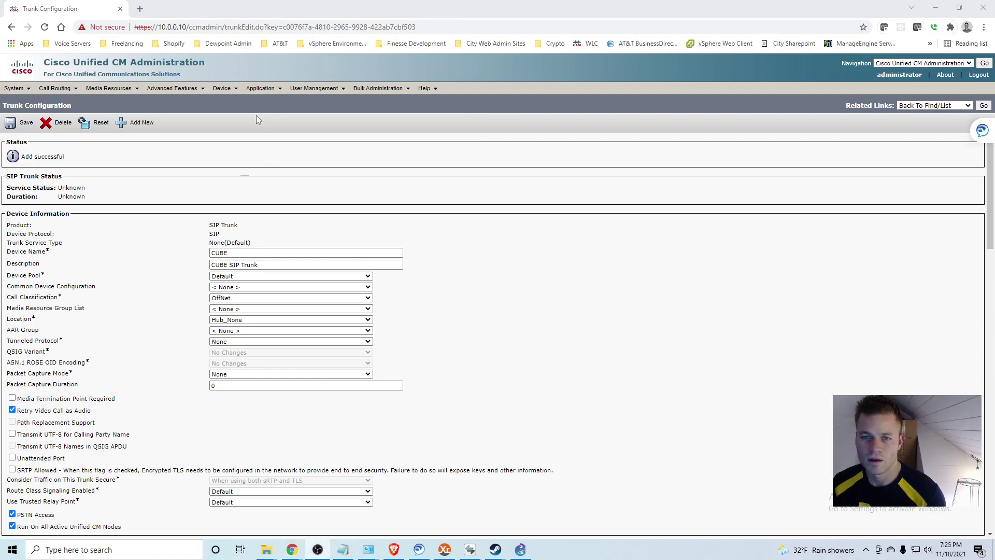
- Open the trunk list and check the CUBE trunk's status
{"action": "mouse_move", "coordinate": [227, 89]}
{"action": "left_click", "coordinate": [244, 148]}
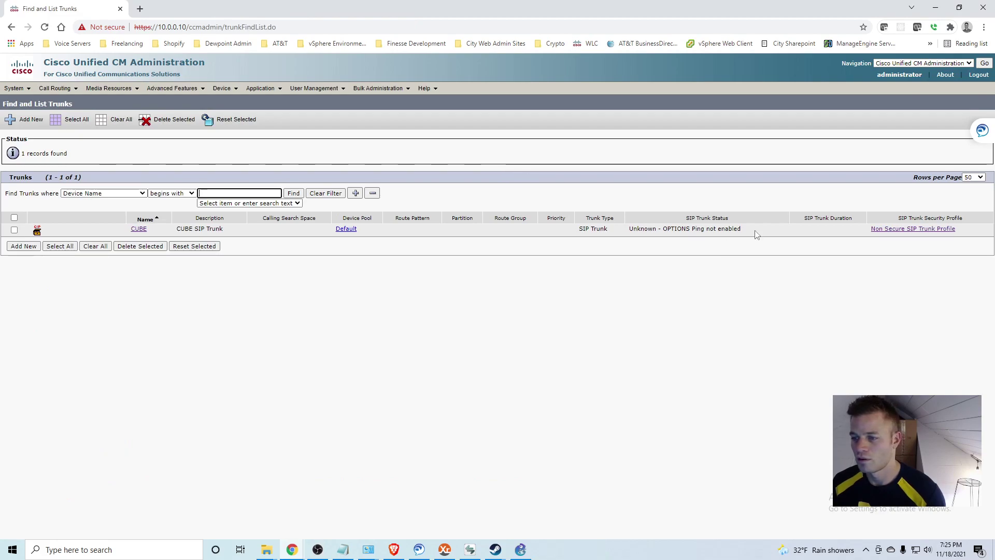
{"action": "left_click_drag", "start_coordinate": [755, 232], "coordinate": [627, 231]}
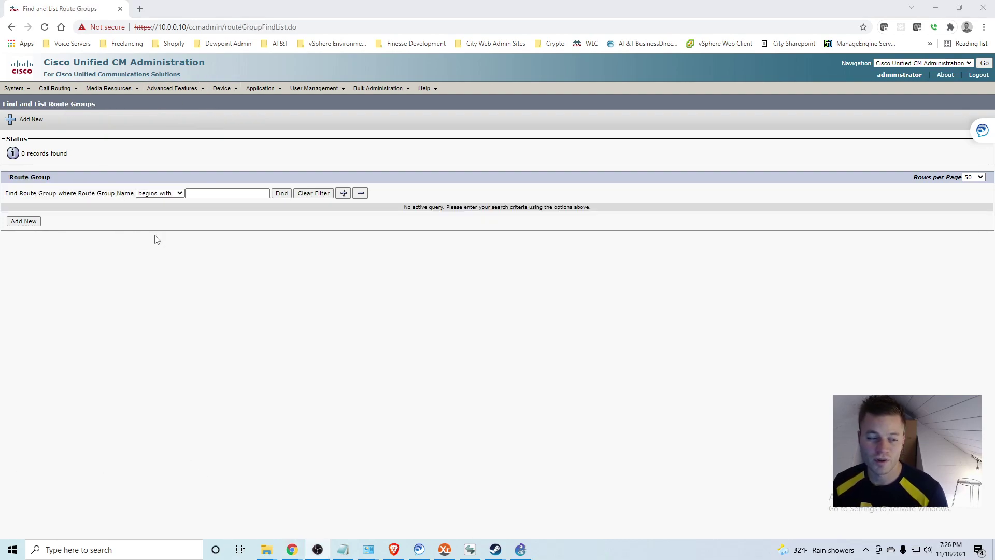
{"action": "mouse_move", "coordinate": [64, 90]}
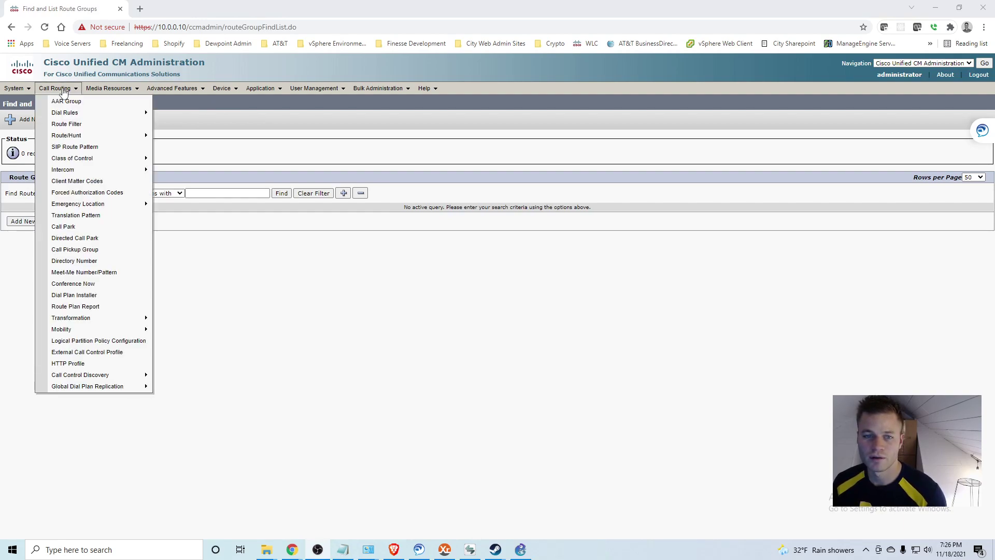
{"action": "mouse_move", "coordinate": [76, 137]}
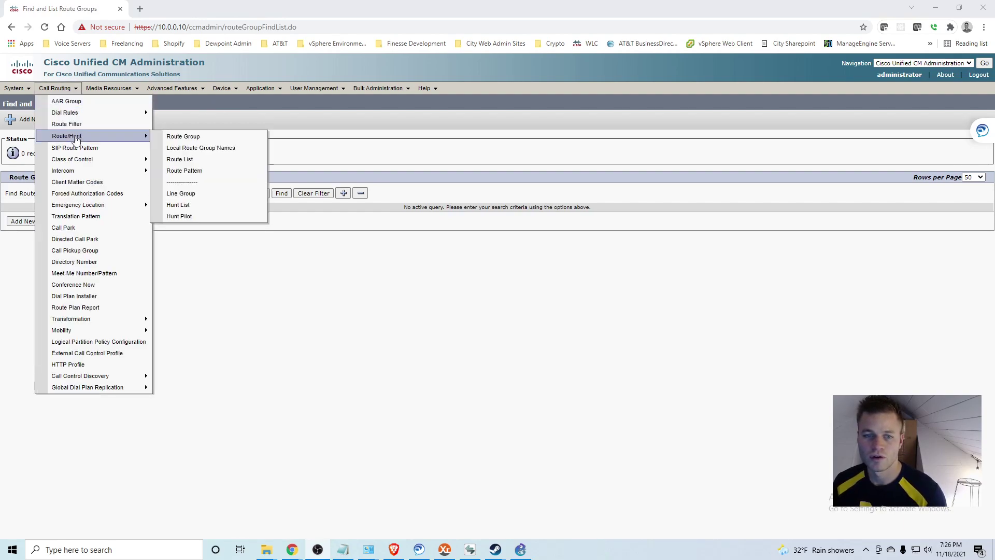
{"action": "left_click", "coordinate": [195, 139]}
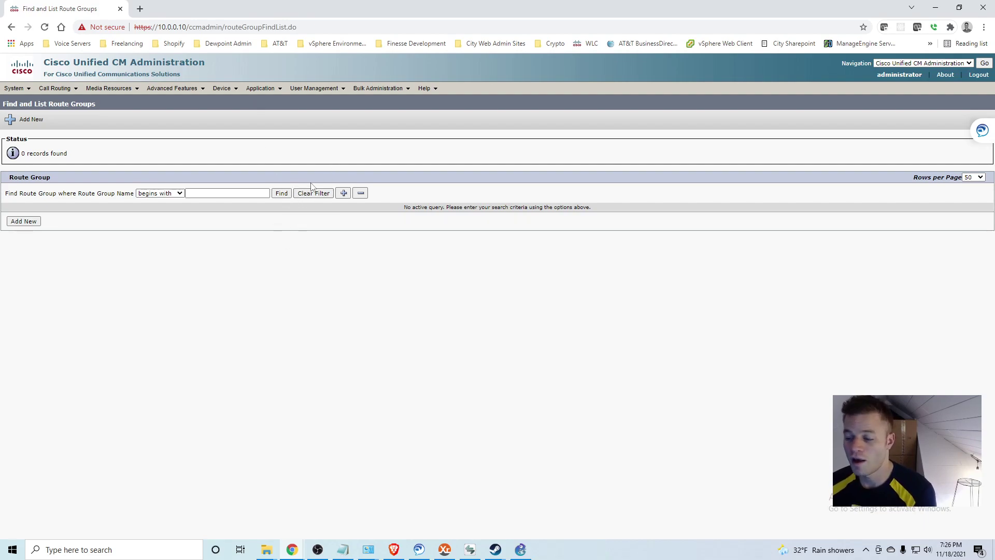
- Start route group VoIP.ms with the Top Down distribution algorithm
{"action": "left_click", "coordinate": [34, 223]}
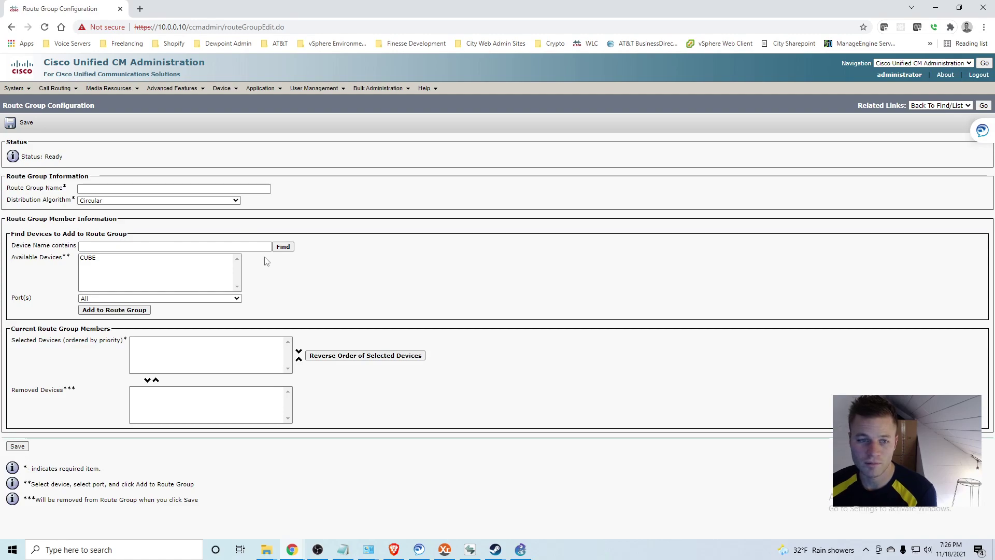
{"action": "left_click", "coordinate": [241, 190]}
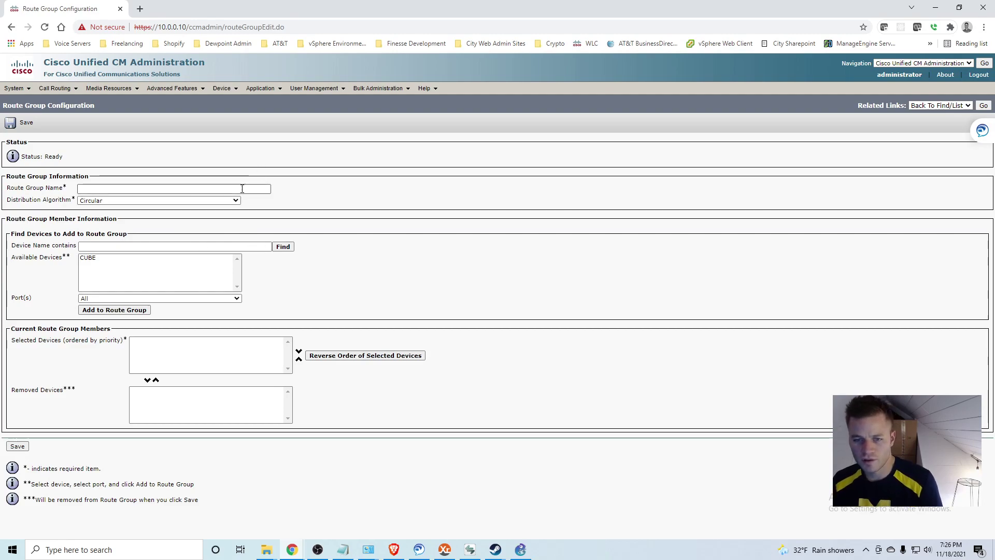
{"action": "type", "text": "Vo"}
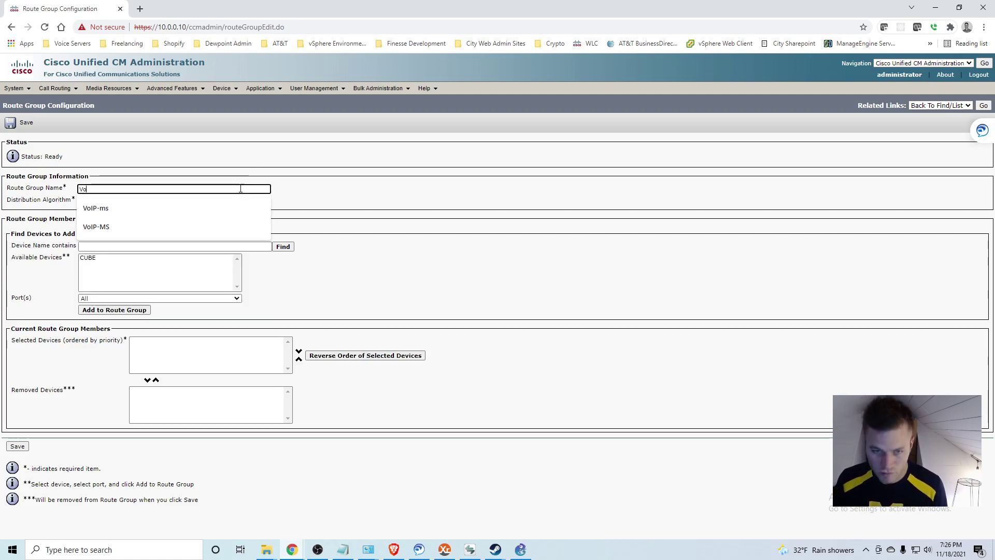
{"action": "type", "text": "IP"}
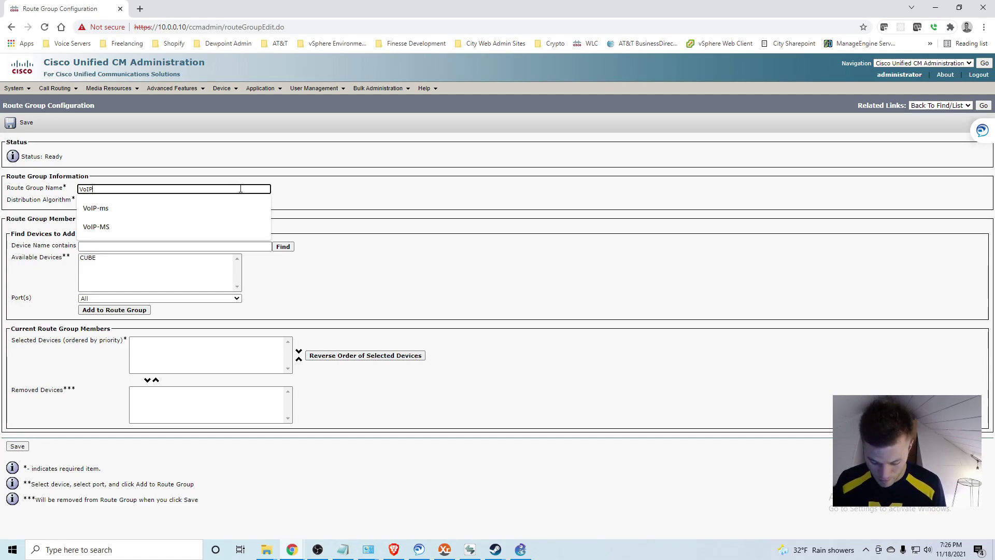
{"action": "type", "text": ".ms"}
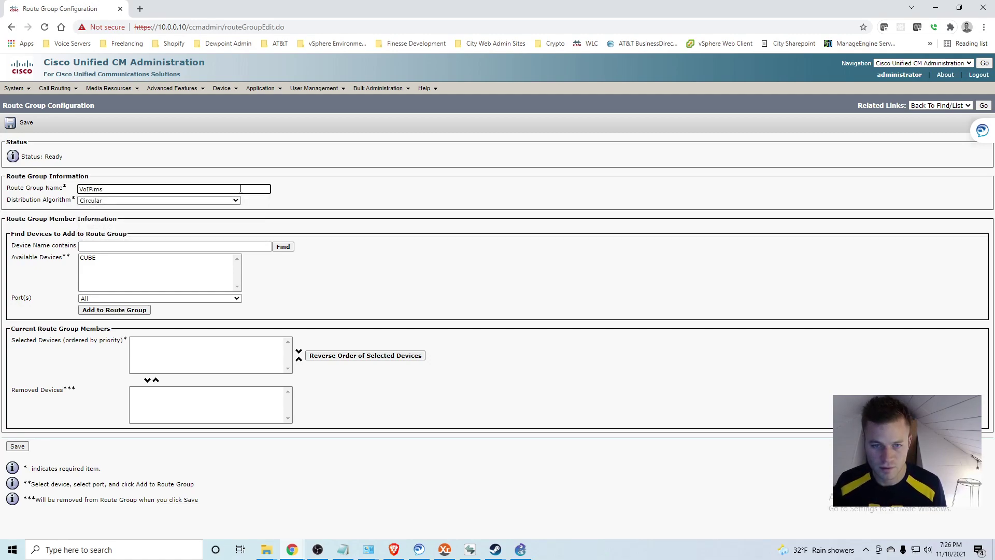
{"action": "left_click", "coordinate": [197, 202]}
{"action": "left_click", "coordinate": [197, 205]}
{"action": "left_click", "coordinate": [222, 202]}
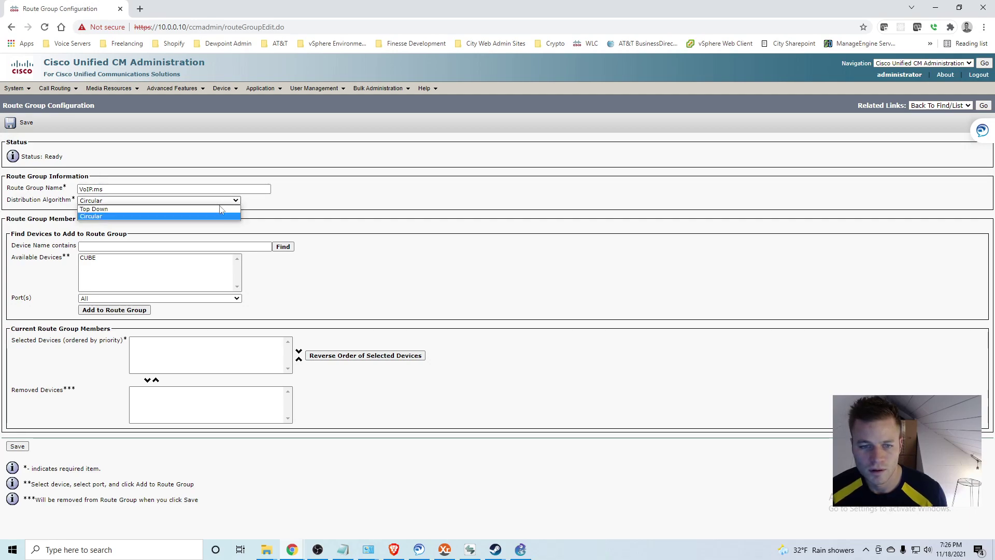
{"action": "left_click", "coordinate": [226, 214]}
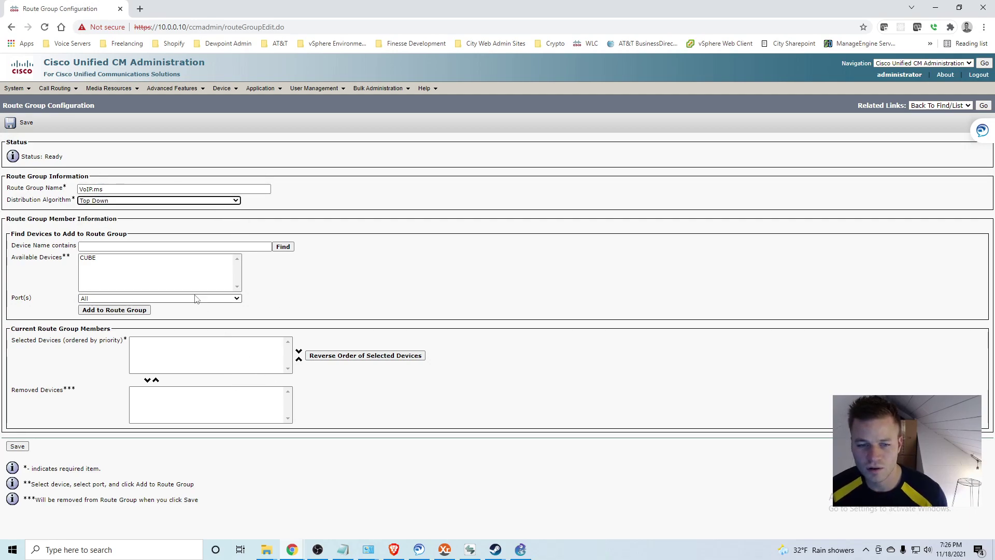
- Add CUBE (All Ports) as a member and save the route group
{"action": "left_click", "coordinate": [133, 259]}
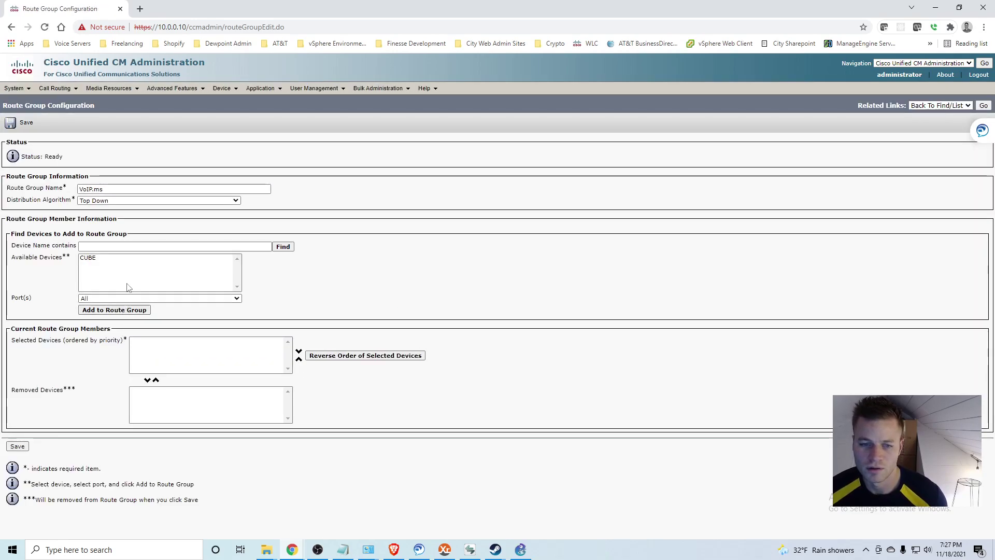
{"action": "left_click", "coordinate": [117, 259]}
{"action": "left_click", "coordinate": [101, 259]}
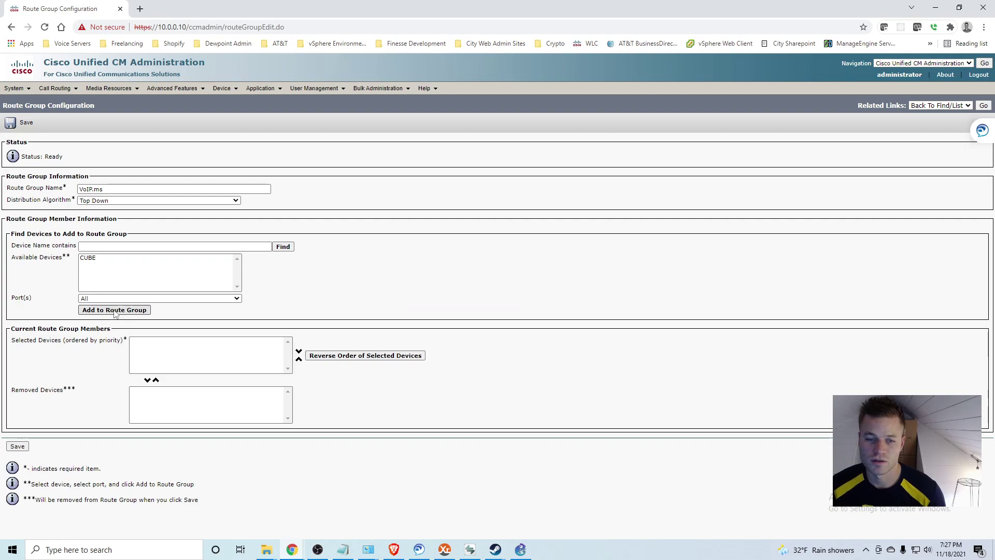
{"action": "left_click", "coordinate": [146, 310]}
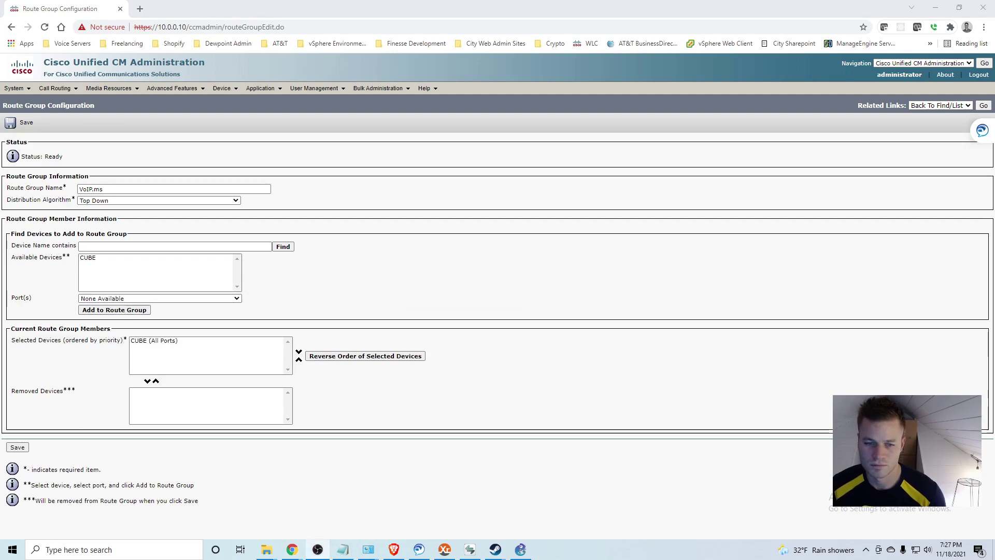
{"action": "left_click", "coordinate": [106, 260]}
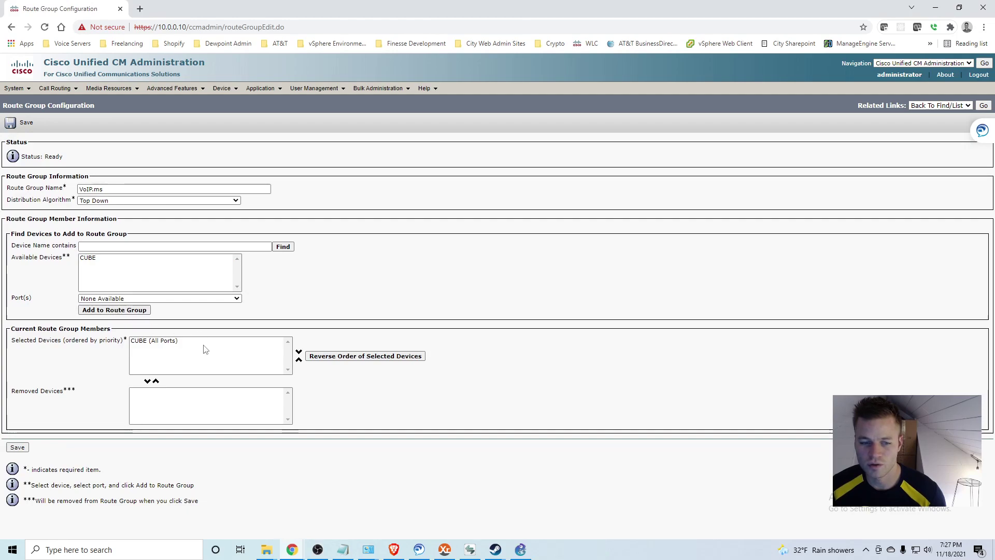
{"action": "left_click", "coordinate": [173, 342]}
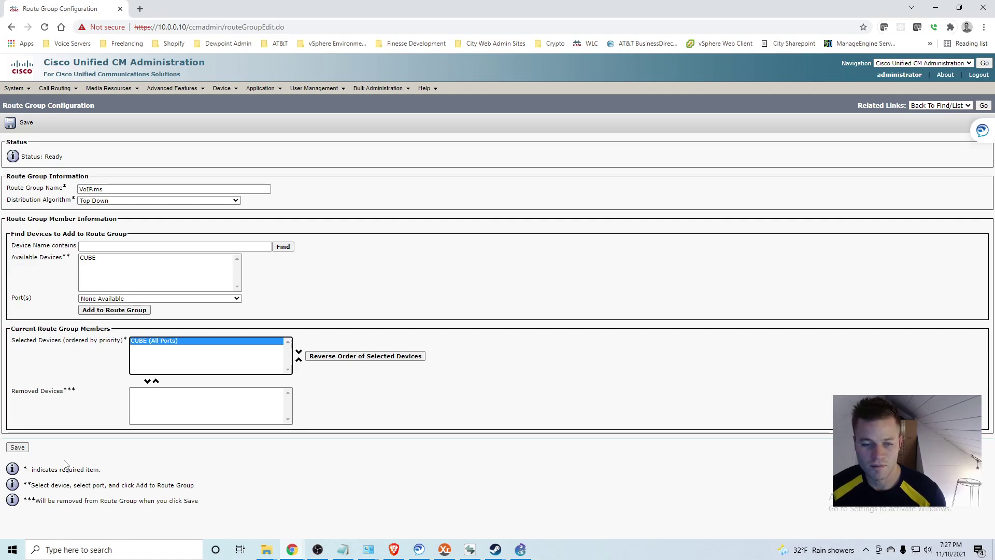
{"action": "left_click", "coordinate": [18, 446]}
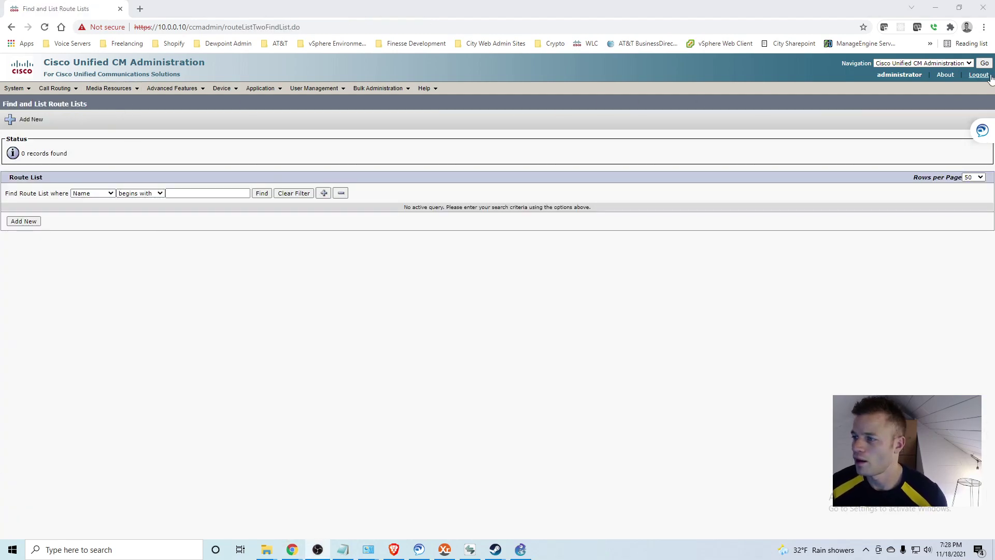
- Go to the Route Lists page and start a new route list
{"action": "left_click", "coordinate": [56, 88]}
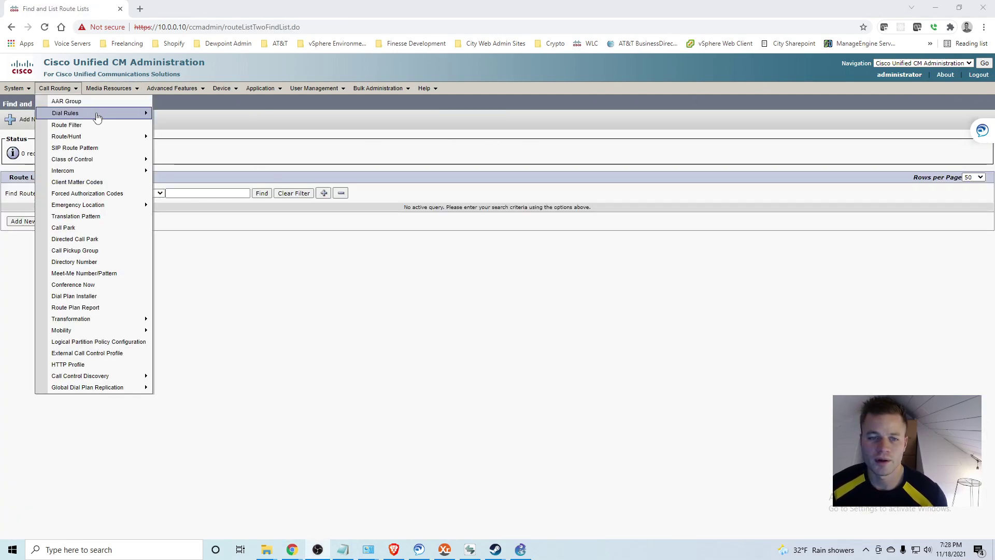
{"action": "mouse_move", "coordinate": [102, 136]}
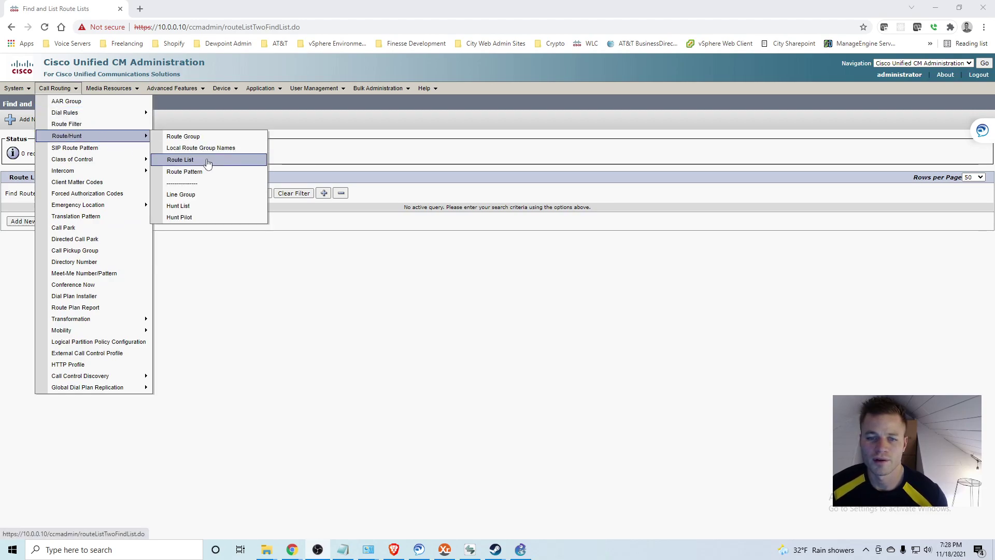
{"action": "left_click", "coordinate": [208, 161]}
{"action": "left_click", "coordinate": [261, 192]}
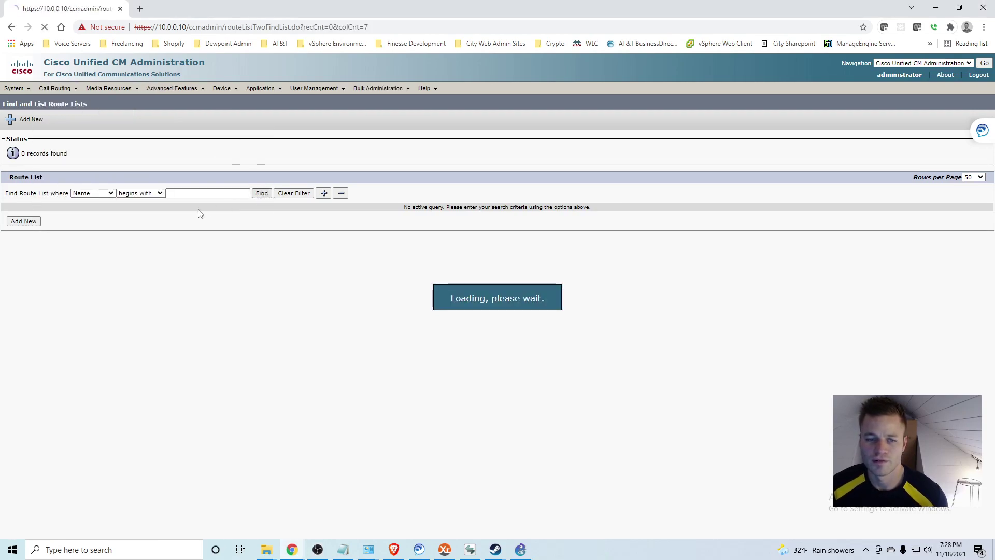
{"action": "left_click", "coordinate": [24, 221]}
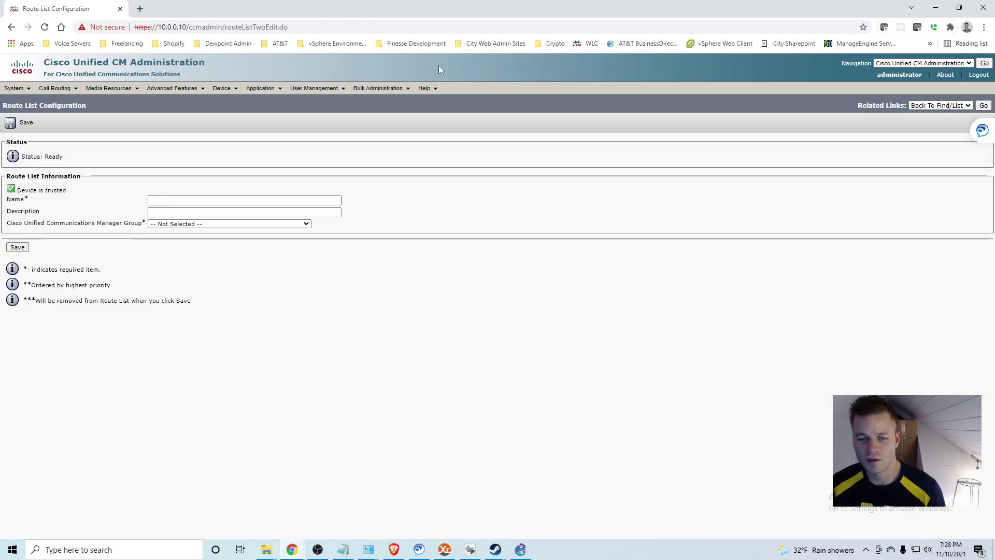
- Save route list CUBE-RL, described CUBE Route List, on Prefer_Publisher, running on all nodes
{"action": "left_click", "coordinate": [313, 201]}
{"action": "left_click", "coordinate": [313, 202]}
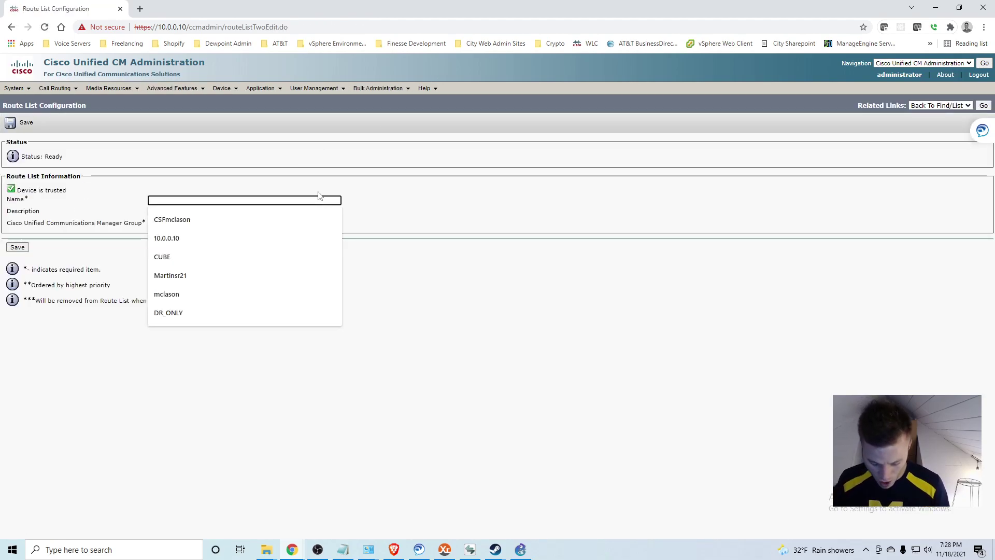
{"action": "type", "text": "CUBE-RL"}
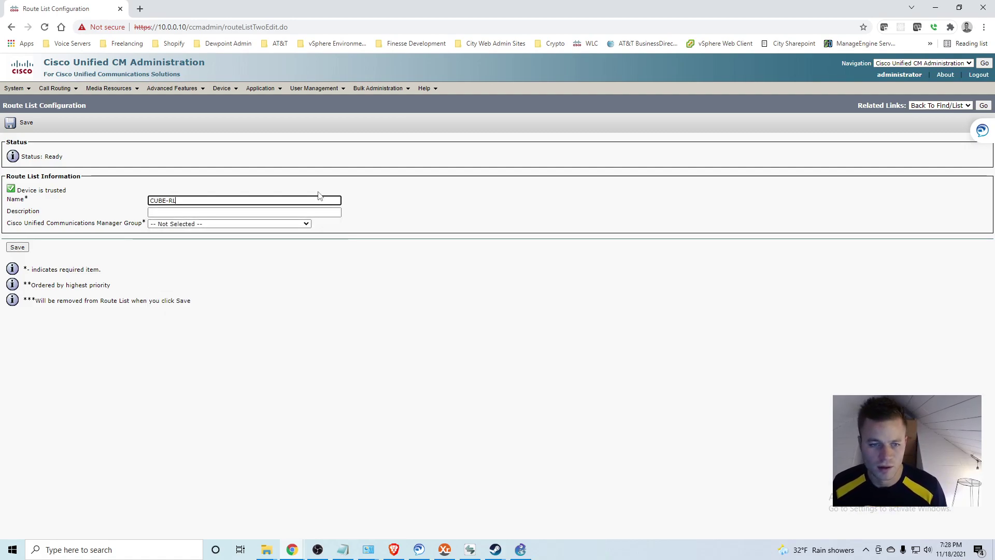
{"action": "key", "text": "Tab"}
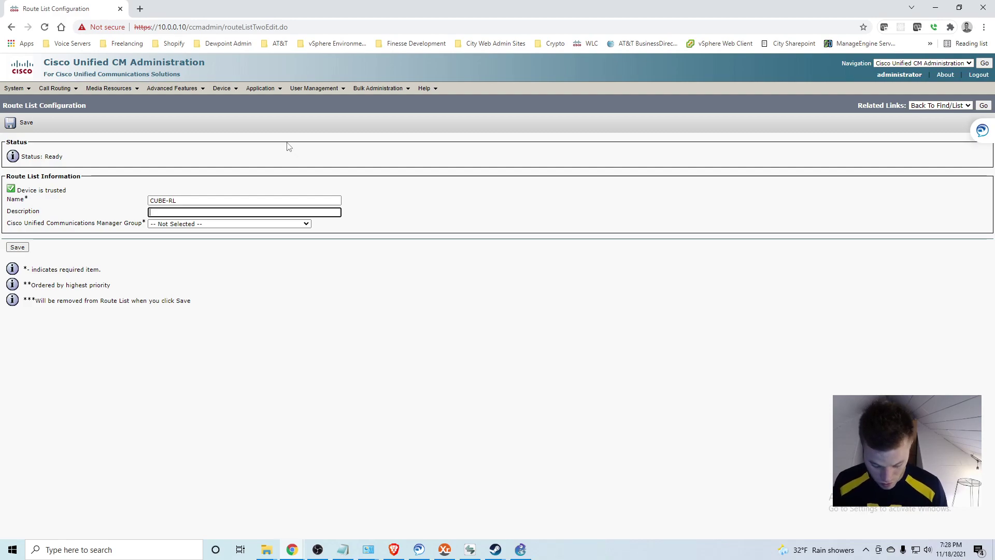
{"action": "type", "text": "CUBE R"}
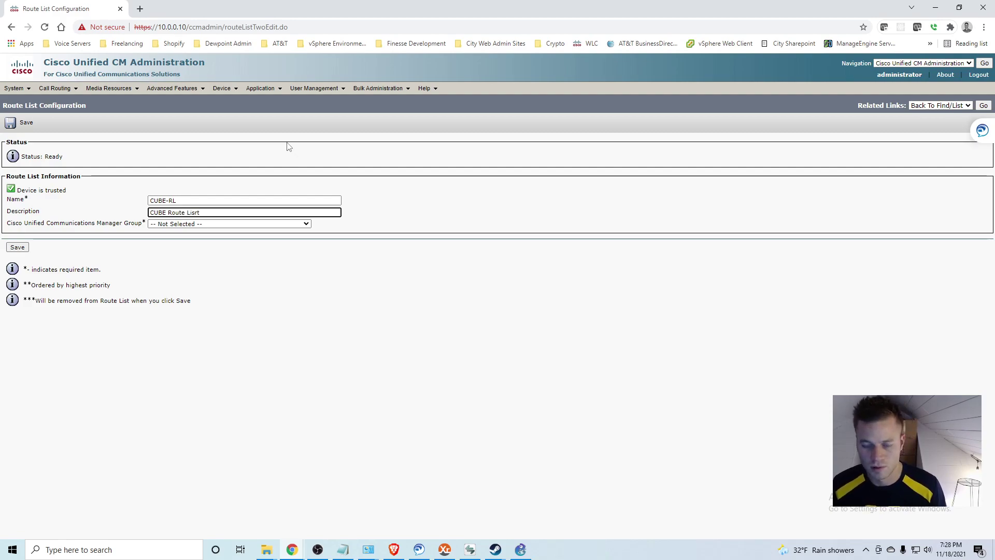
{"action": "type", "text": "oute List"}
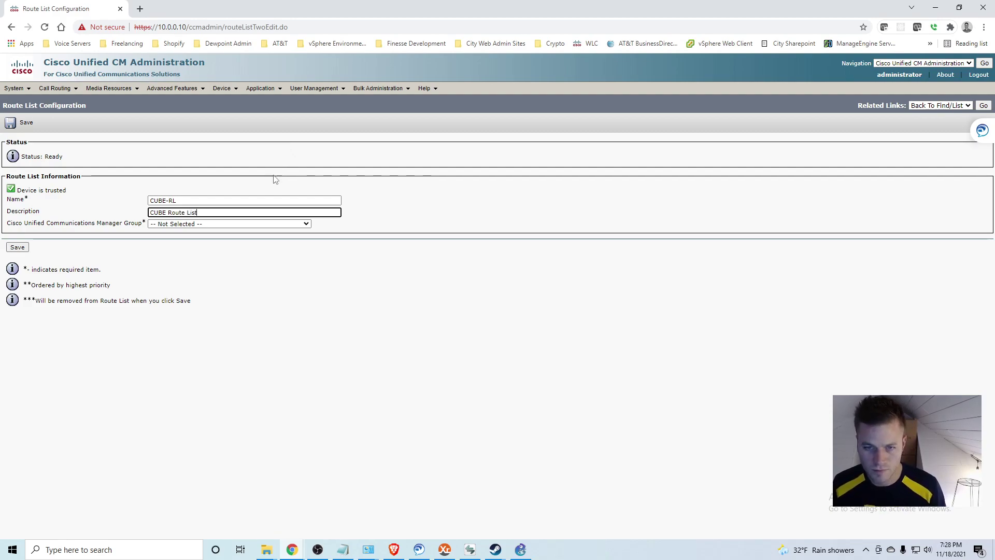
{"action": "left_click", "coordinate": [256, 224]}
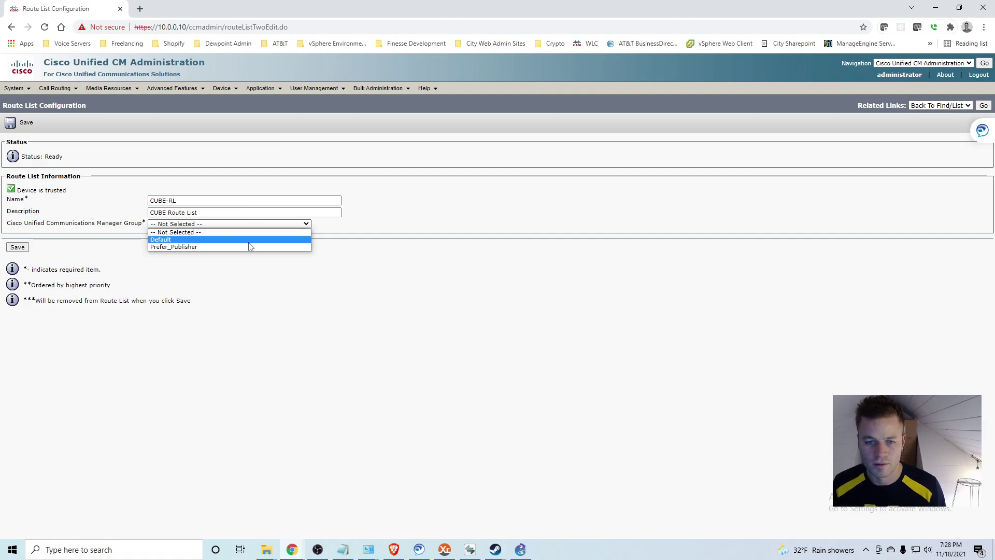
{"action": "left_click", "coordinate": [248, 246]}
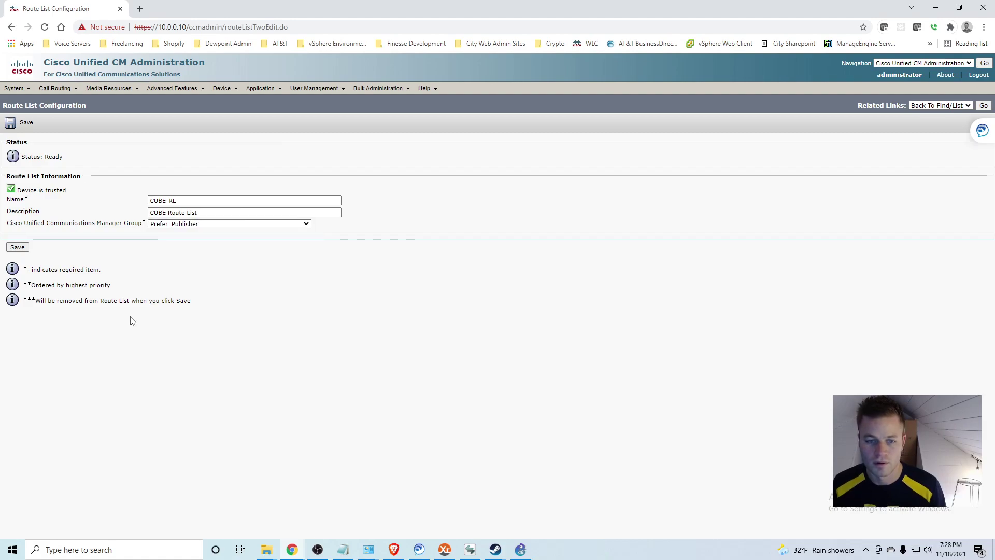
{"action": "left_click", "coordinate": [18, 247]}
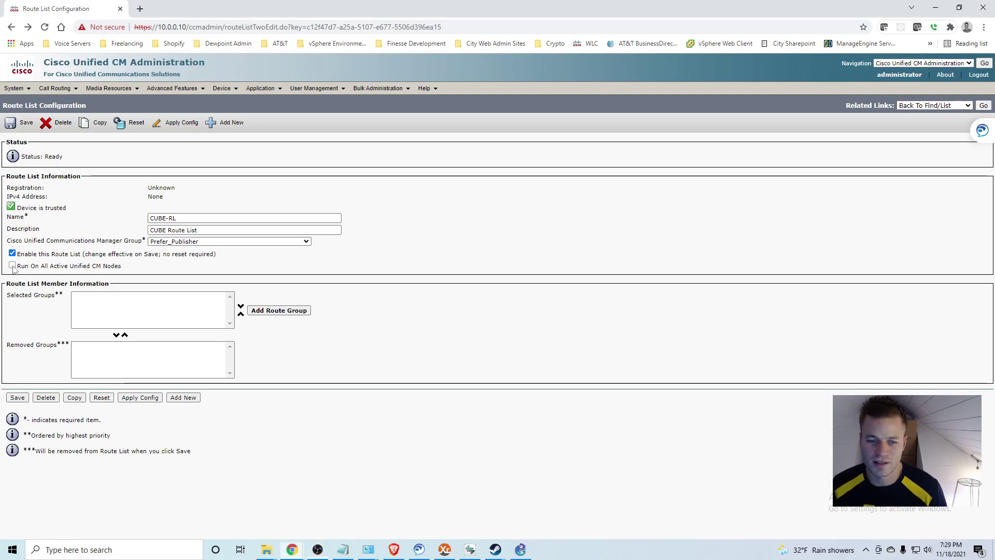
{"action": "left_click", "coordinate": [12, 265]}
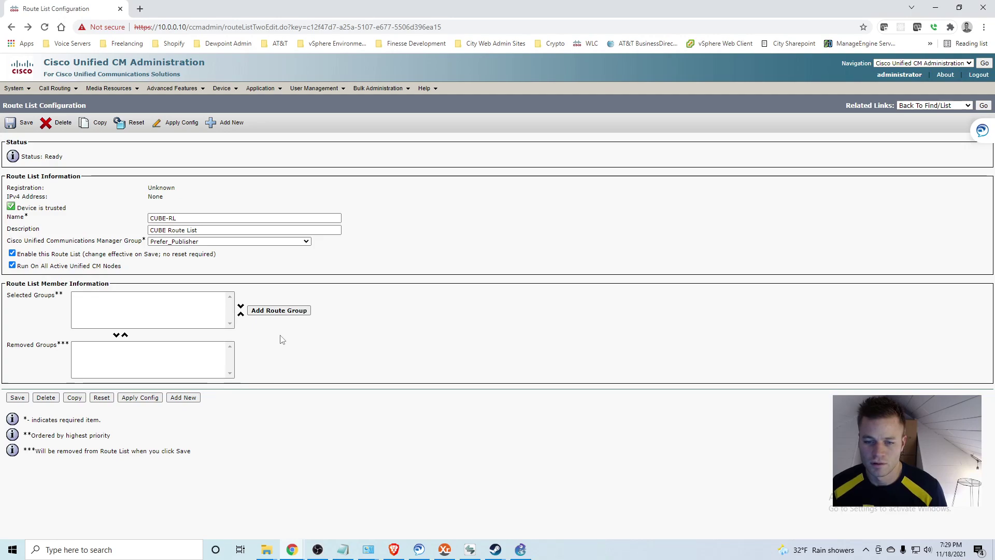
- Add route group VoIP.ms-[NON-QSIG] with the external phone number mask On and save
{"action": "left_click", "coordinate": [274, 311]}
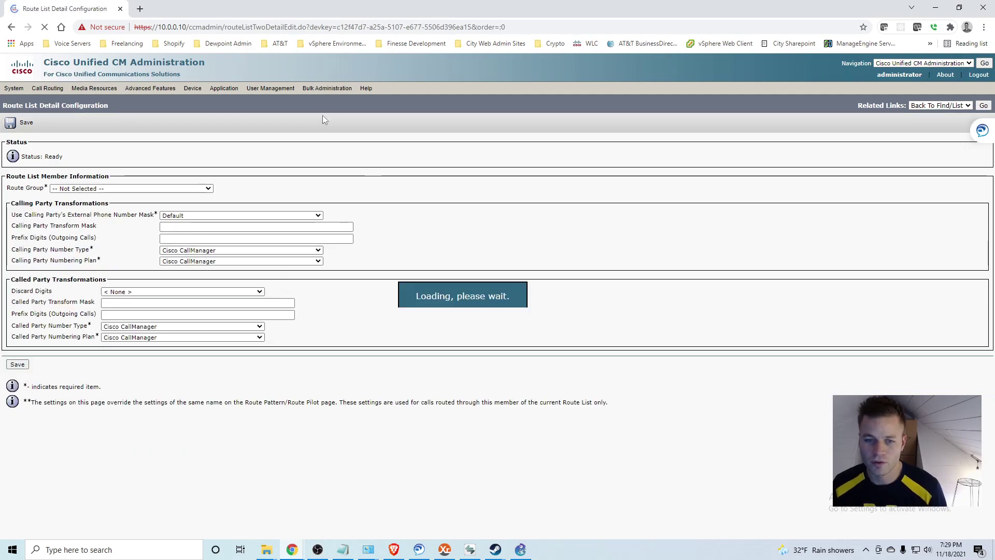
{"action": "left_click", "coordinate": [152, 189]}
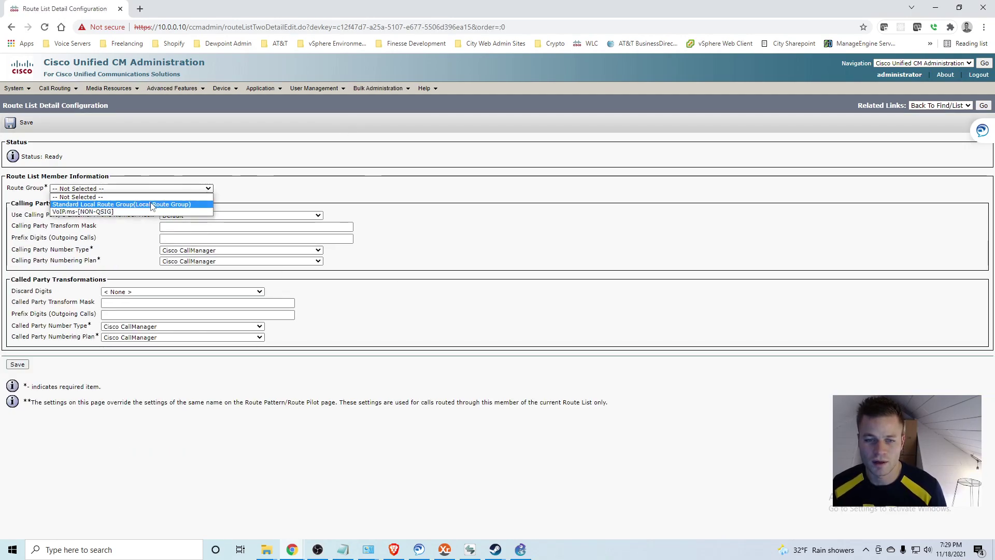
{"action": "left_click", "coordinate": [150, 212]}
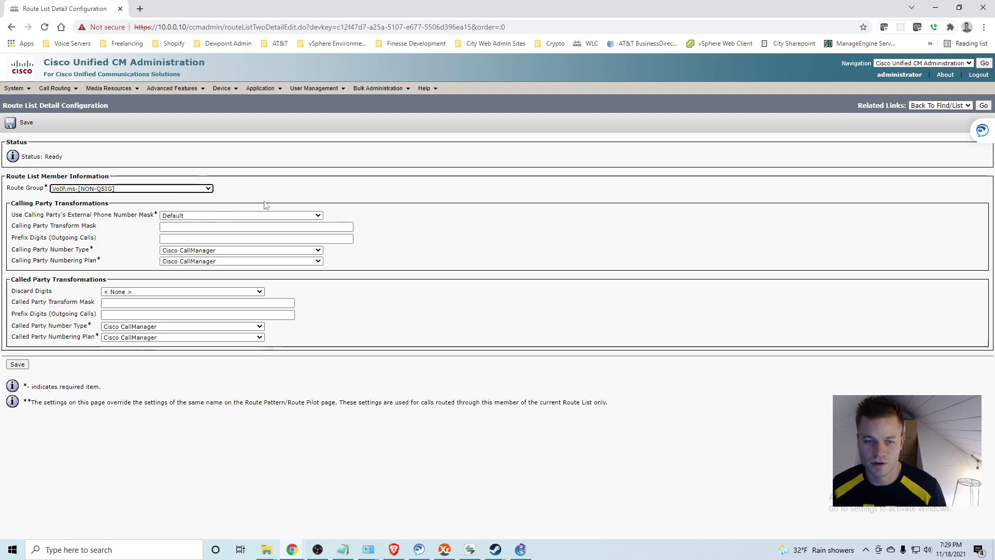
{"action": "left_click", "coordinate": [318, 215]}
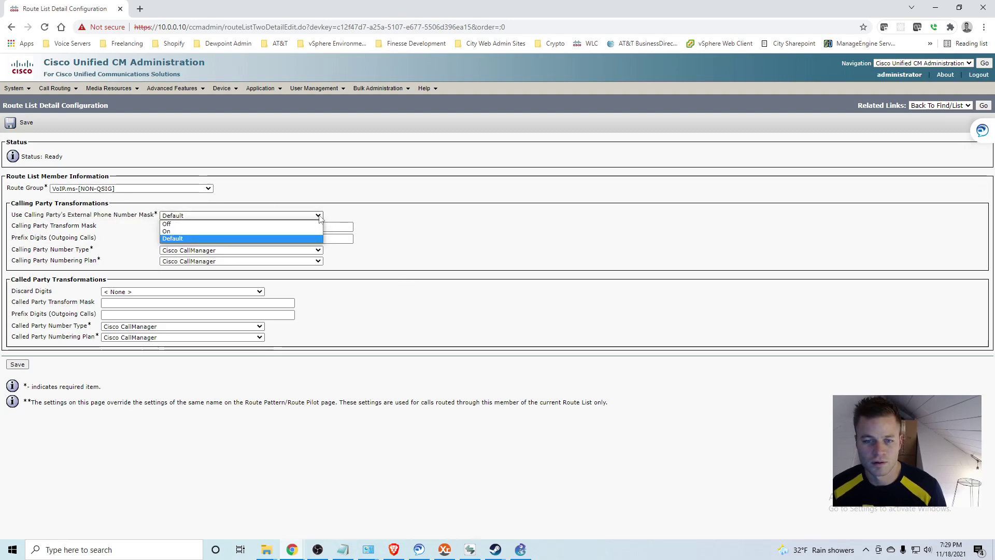
{"action": "left_click", "coordinate": [312, 233]}
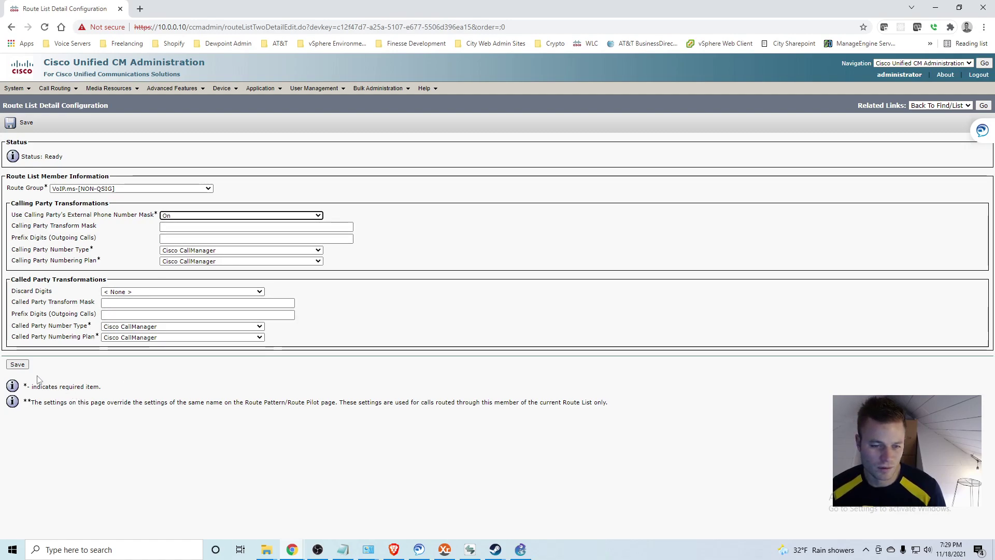
{"action": "left_click", "coordinate": [18, 364]}
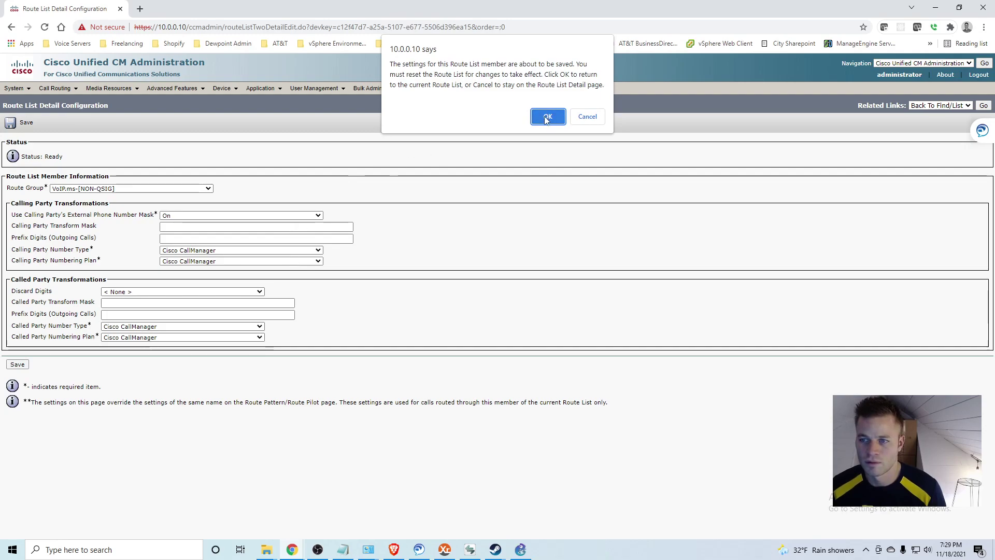
{"action": "left_click", "coordinate": [547, 117]}
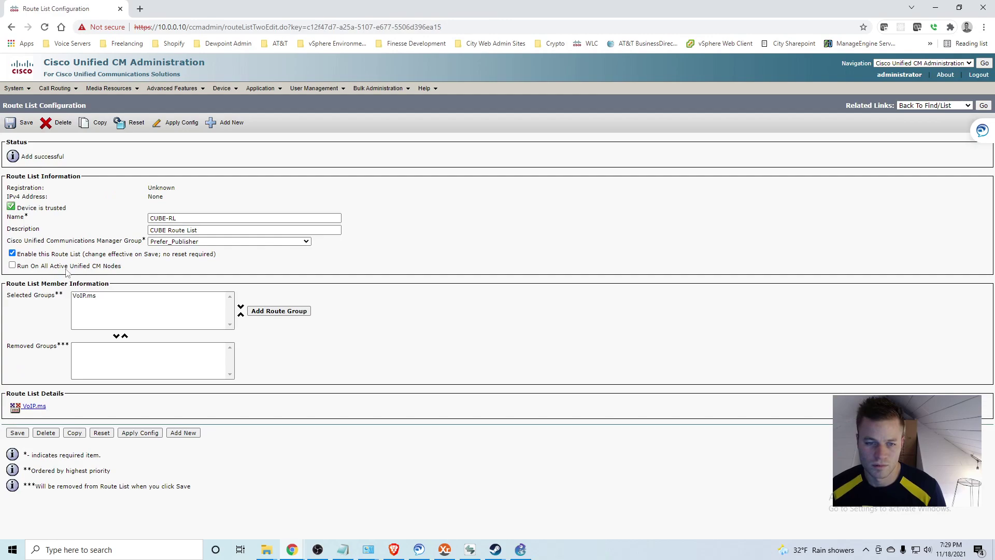
- Re-save CUBE-RL and check the VoIP.ms member in its route list details
{"action": "left_click", "coordinate": [18, 432]}
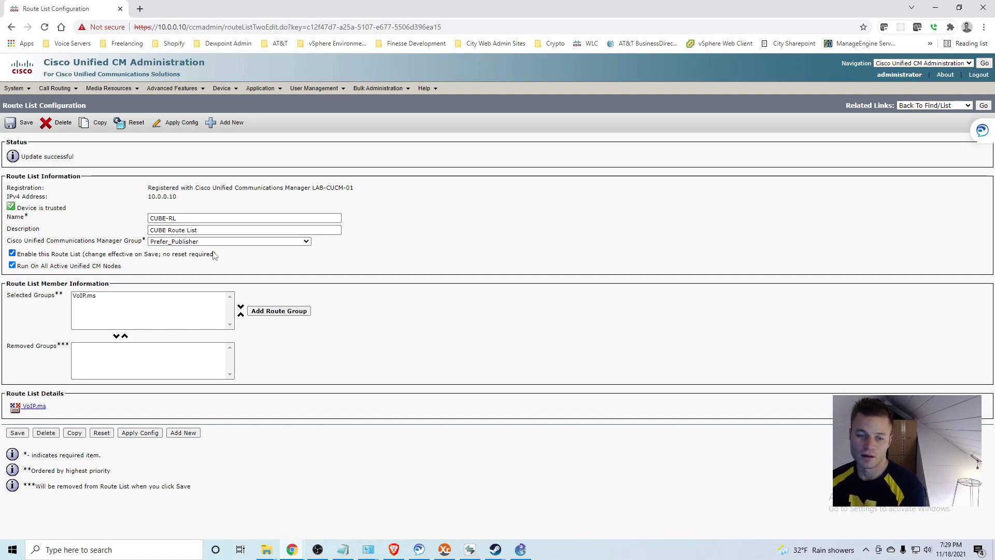
{"action": "left_click", "coordinate": [104, 297]}
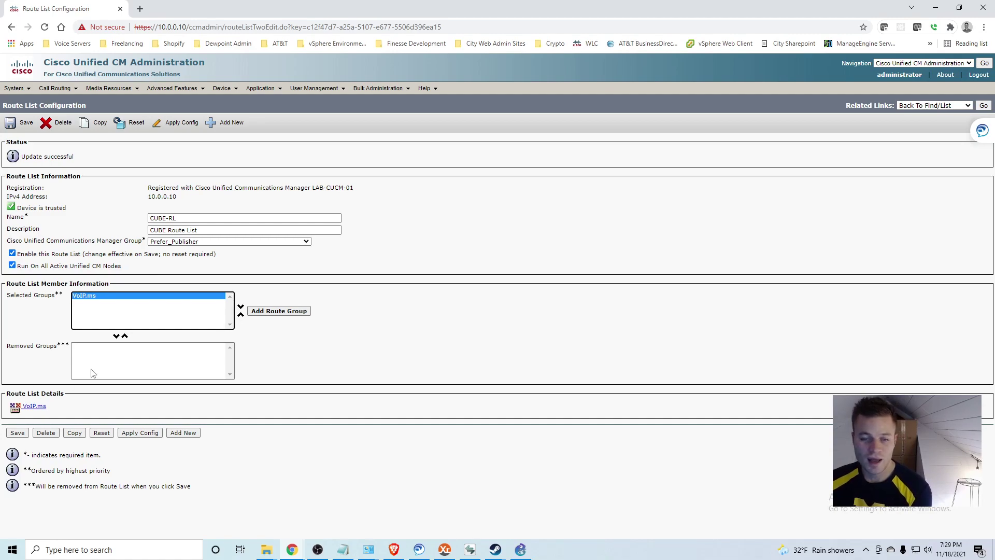
{"action": "left_click", "coordinate": [306, 378]}
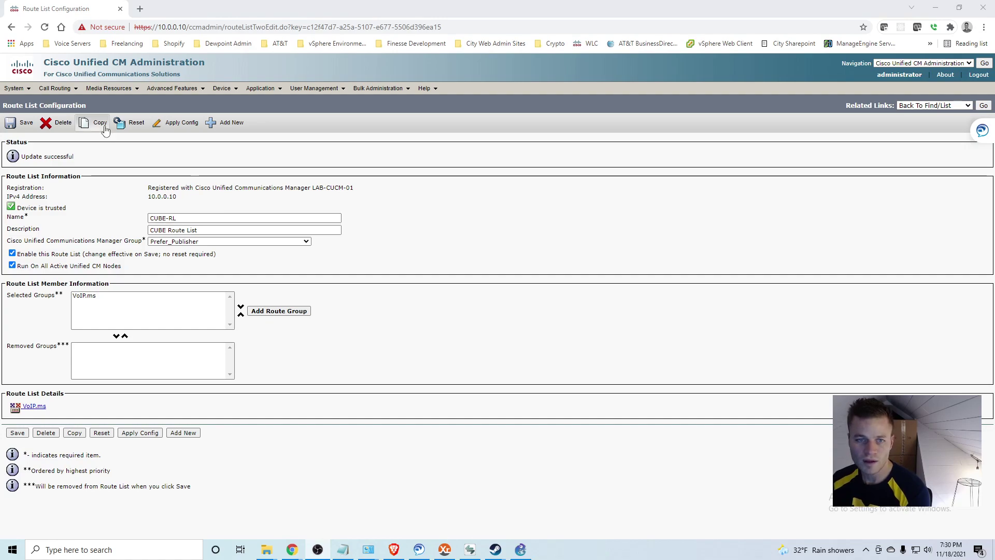
- Open the Route Pattern list and start a blank new route pattern
{"action": "mouse_move", "coordinate": [64, 90]}
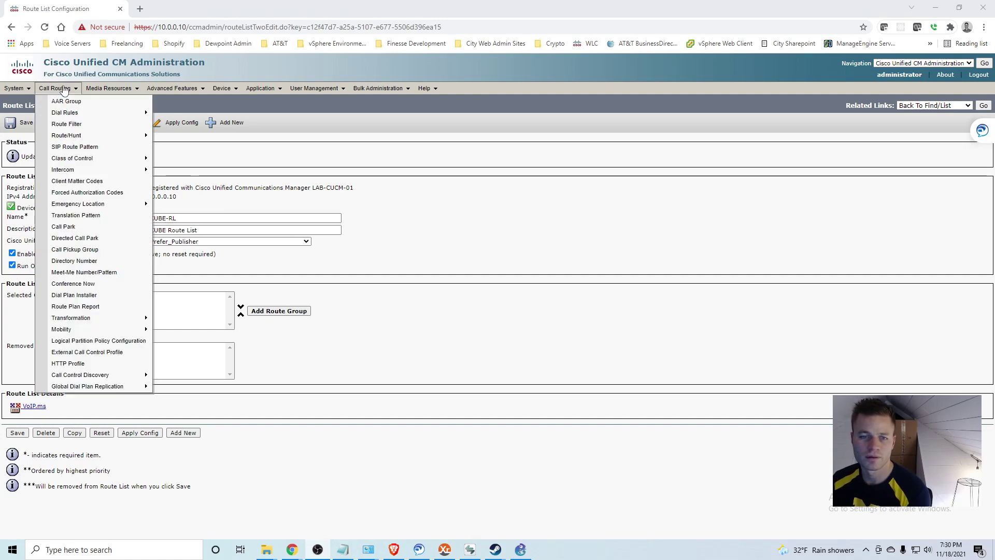
{"action": "mouse_move", "coordinate": [77, 139]}
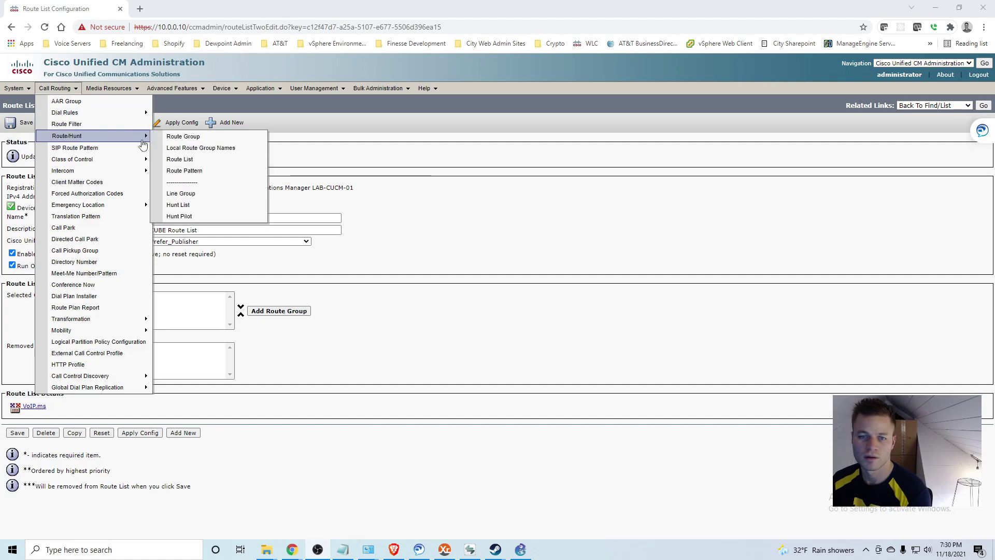
{"action": "left_click", "coordinate": [217, 172]}
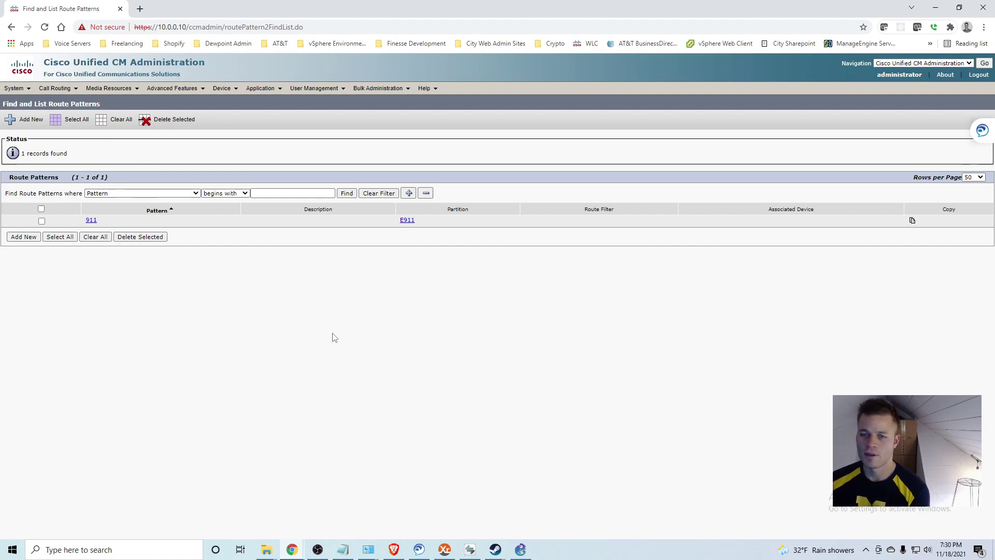
{"action": "left_click", "coordinate": [24, 237]}
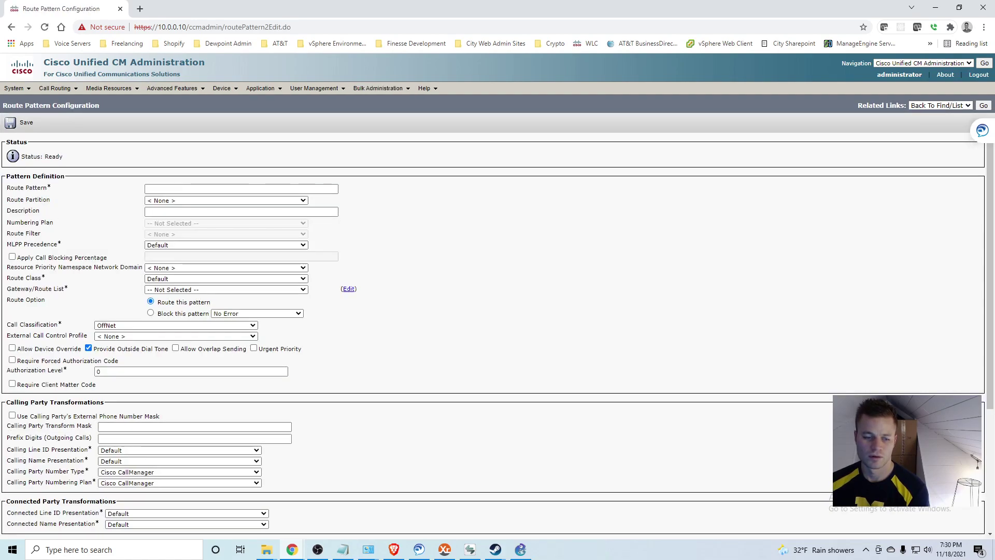
{"action": "key", "text": "ctrl+v"}
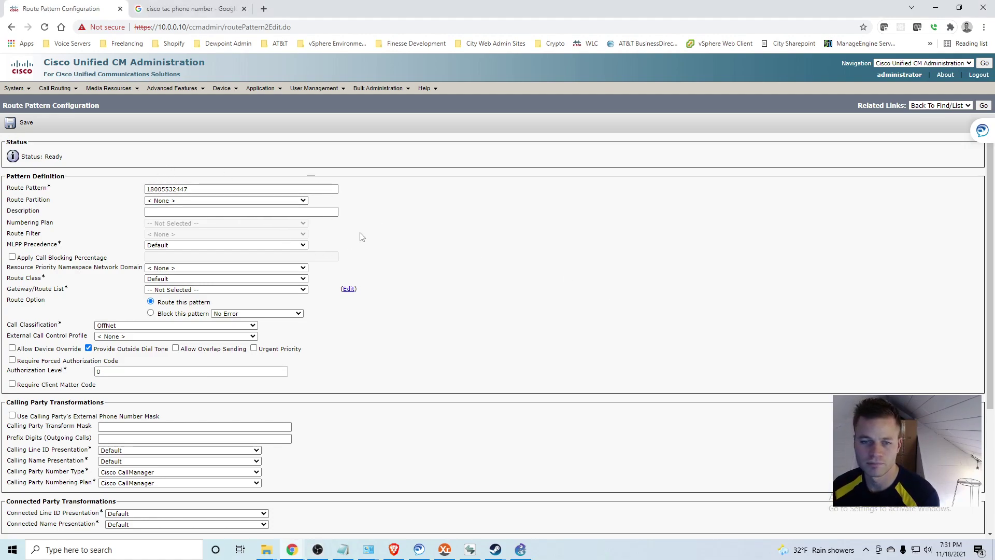
{"action": "left_click", "coordinate": [303, 201]}
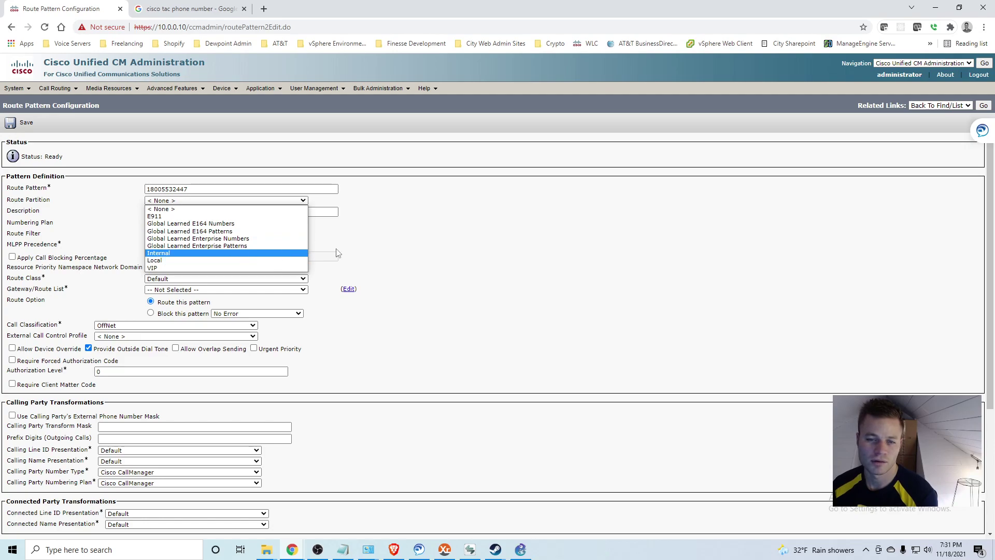
{"action": "left_click", "coordinate": [290, 253]}
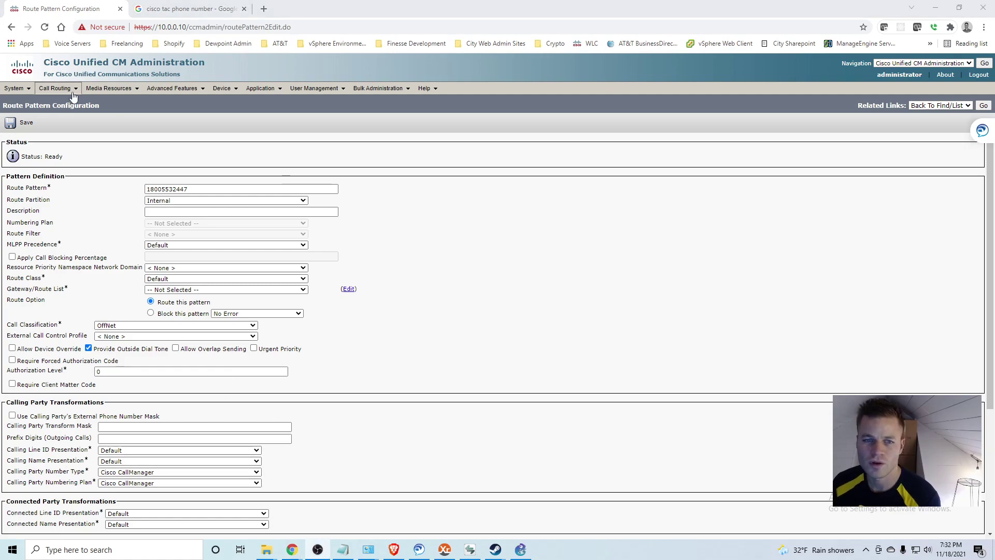
{"action": "mouse_move", "coordinate": [68, 92]}
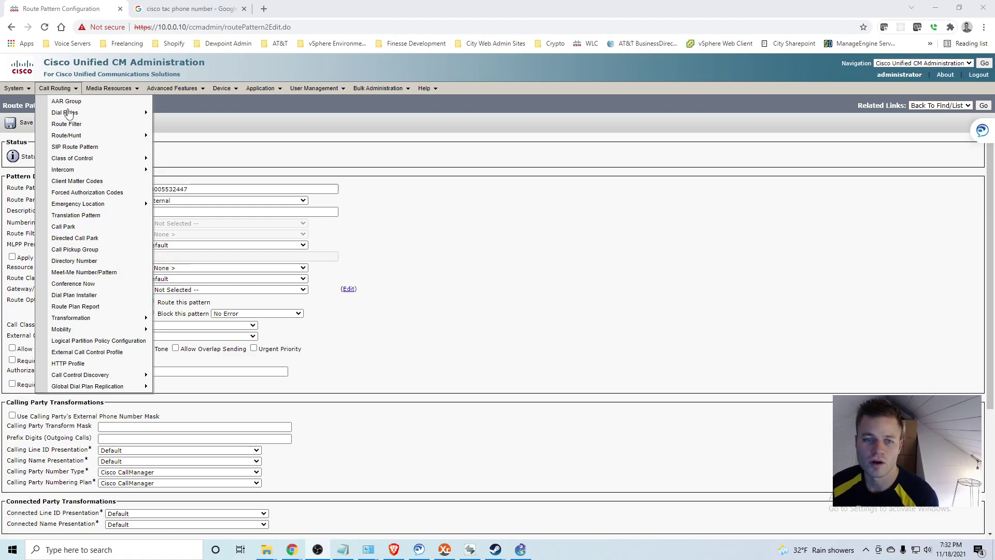
- From the Partitions list, add a partition named toll_free and save it
{"action": "mouse_move", "coordinate": [104, 158]}
{"action": "left_click", "coordinate": [230, 195]}
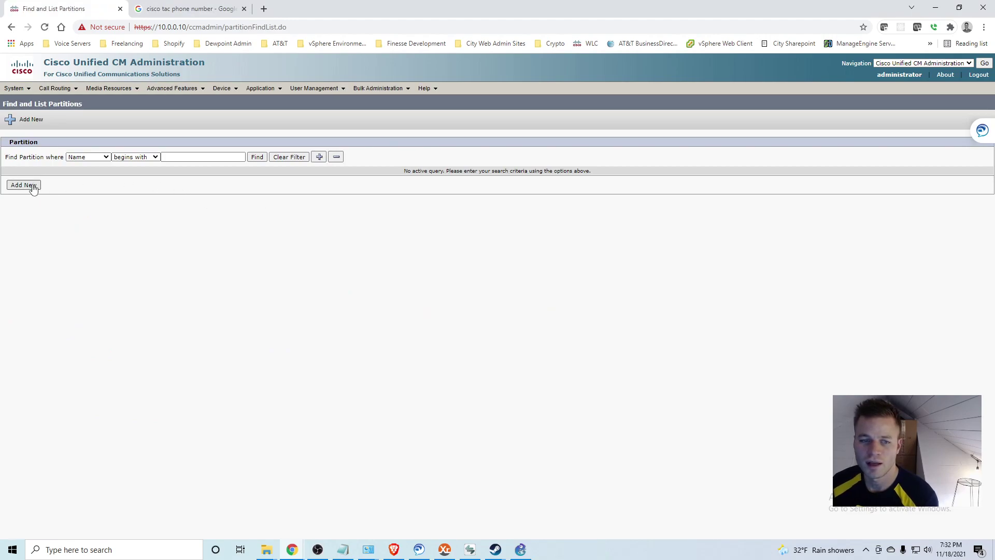
{"action": "left_click", "coordinate": [24, 185]}
{"action": "left_click", "coordinate": [138, 269]}
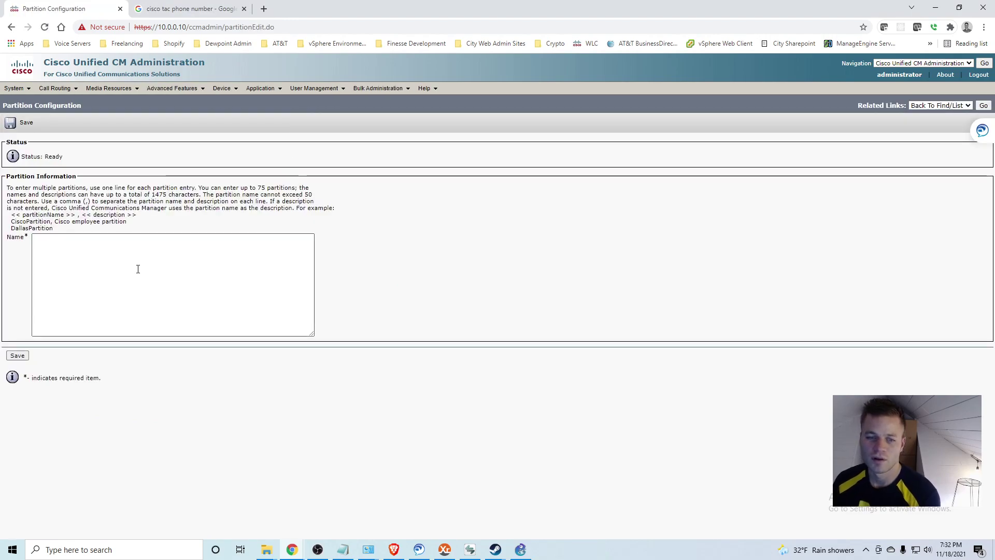
{"action": "left_click", "coordinate": [175, 279]}
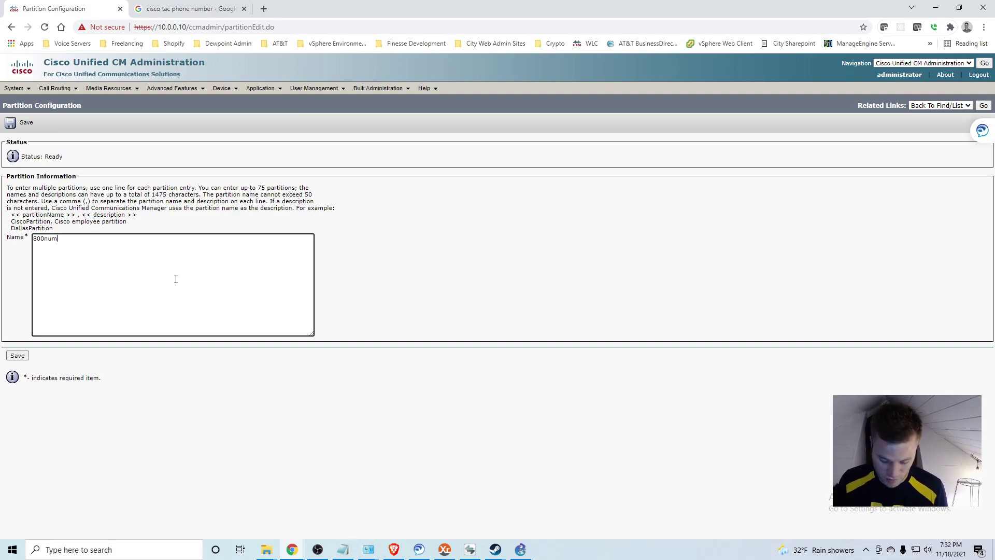
{"action": "type", "text": "800numbers"}
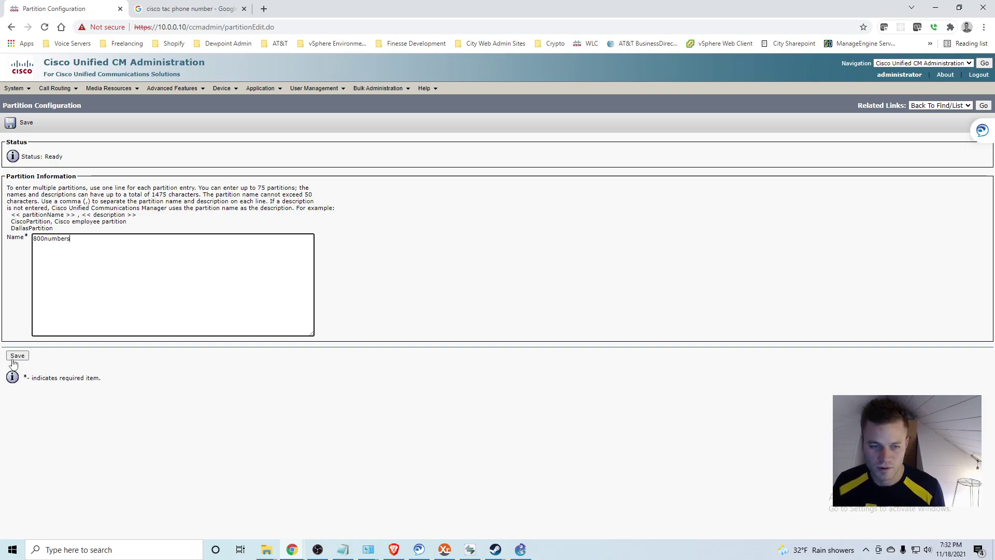
{"action": "left_click_drag", "start_coordinate": [105, 251], "coordinate": [7, 218]}
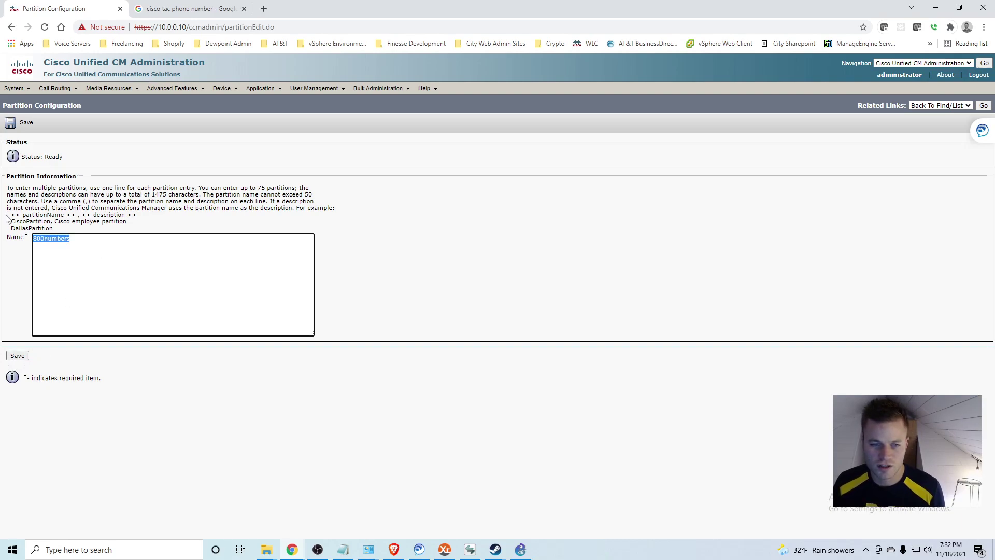
{"action": "type", "text": "toll_free"}
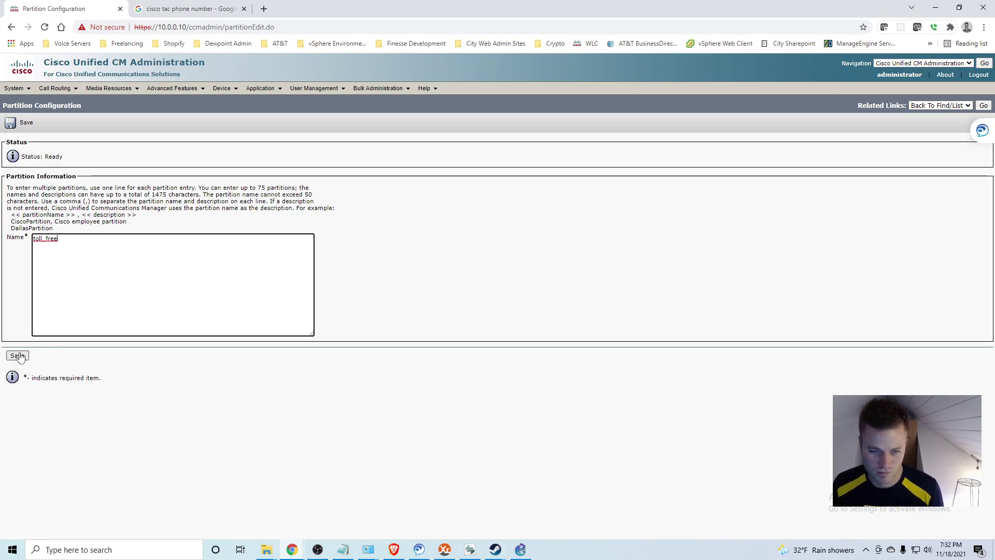
{"action": "left_click", "coordinate": [17, 355]}
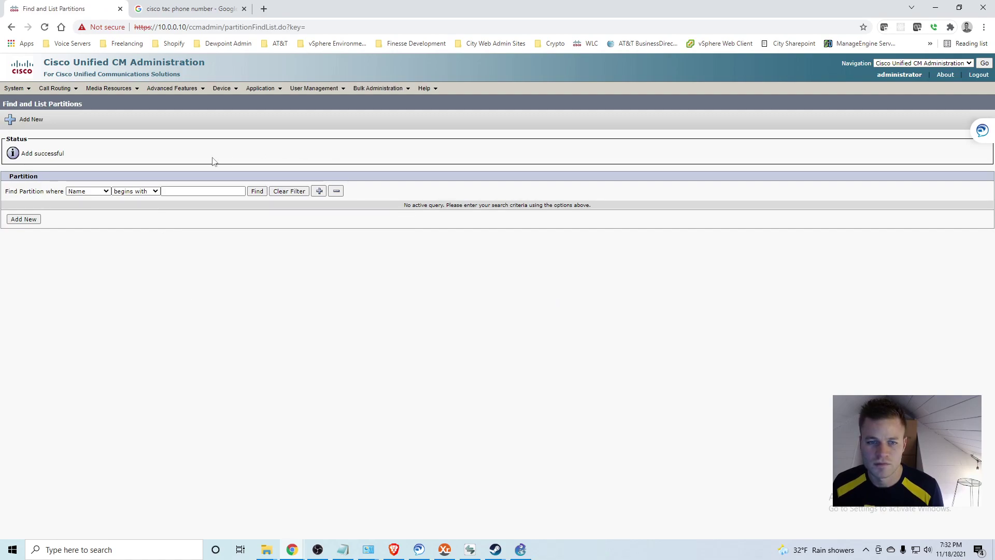
- Start another new route pattern from the Route Pattern list
{"action": "mouse_move", "coordinate": [63, 91]}
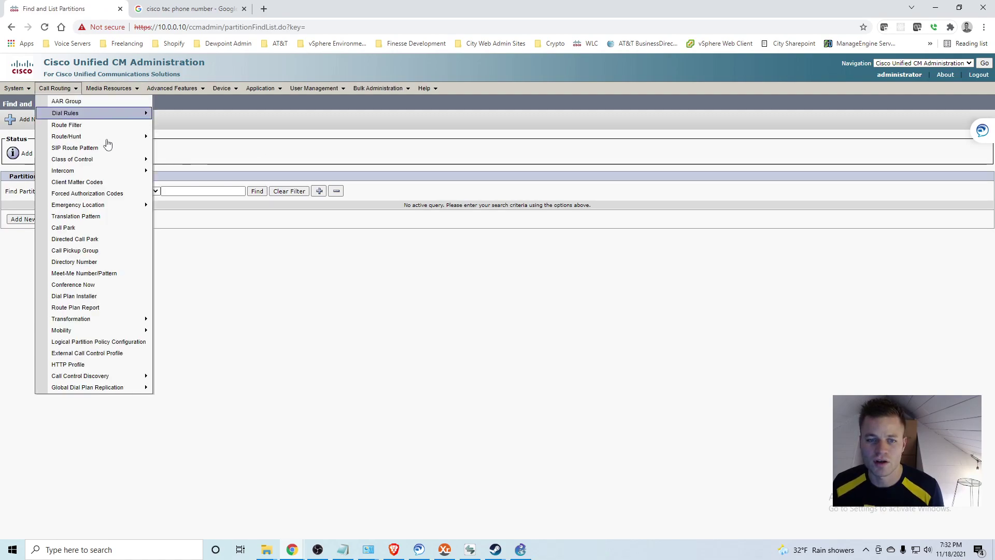
{"action": "mouse_move", "coordinate": [122, 142]}
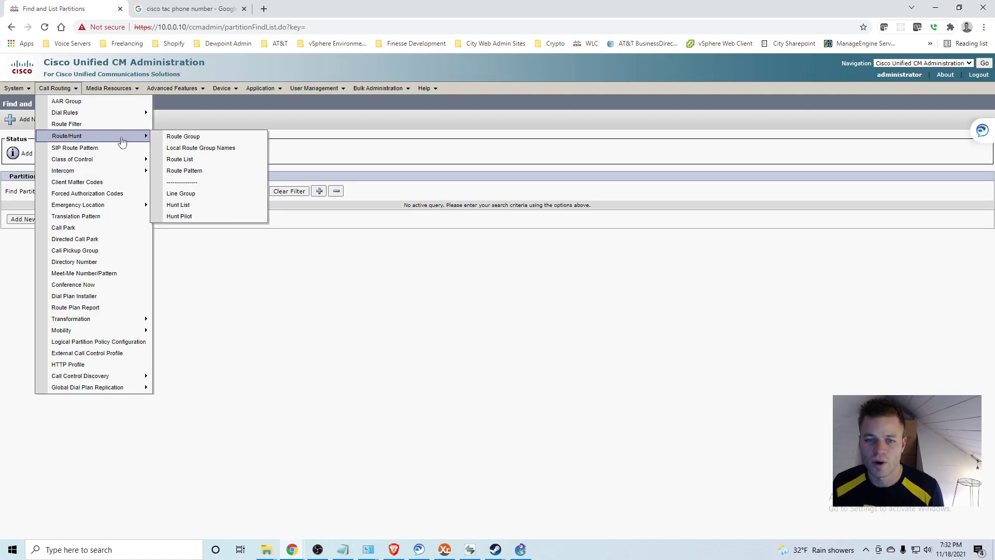
{"action": "left_click", "coordinate": [193, 170]}
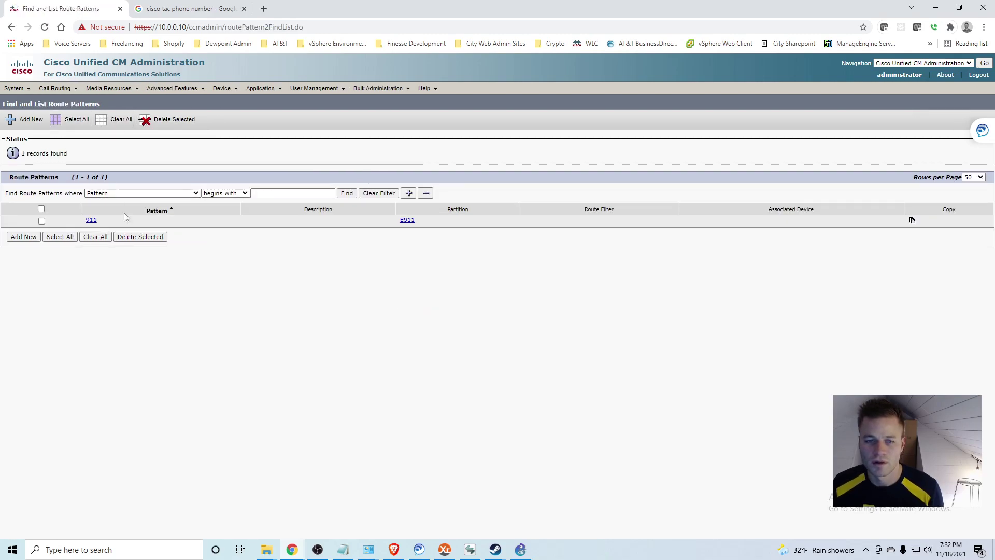
{"action": "left_click", "coordinate": [24, 237]}
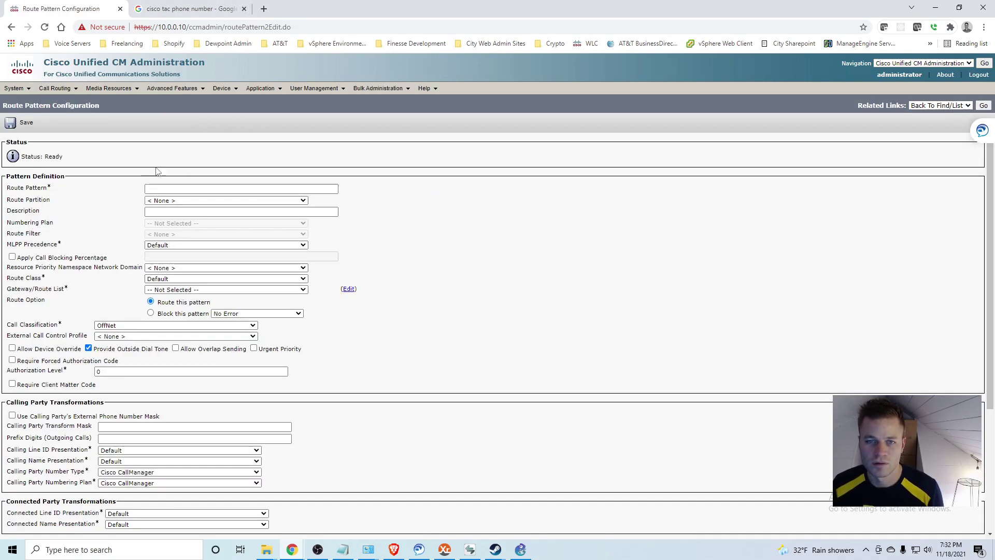
{"action": "left_click", "coordinate": [189, 8]}
{"action": "left_click_drag", "start_coordinate": [219, 154], "coordinate": [95, 156]}
{"action": "key", "text": "ctrl+c"}
{"action": "left_click", "coordinate": [62, 8]}
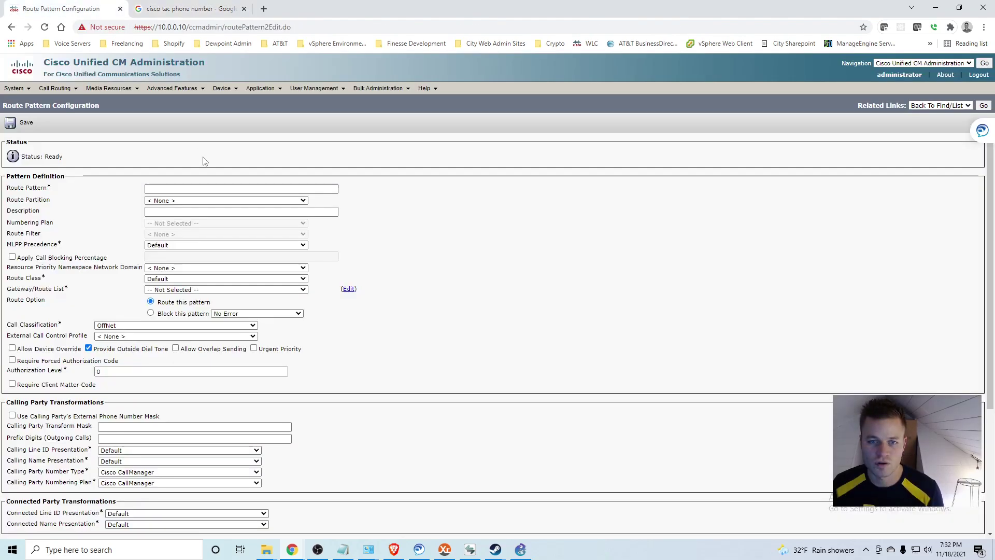
{"action": "left_click", "coordinate": [200, 188]}
{"action": "key", "text": "ctrl+v"}
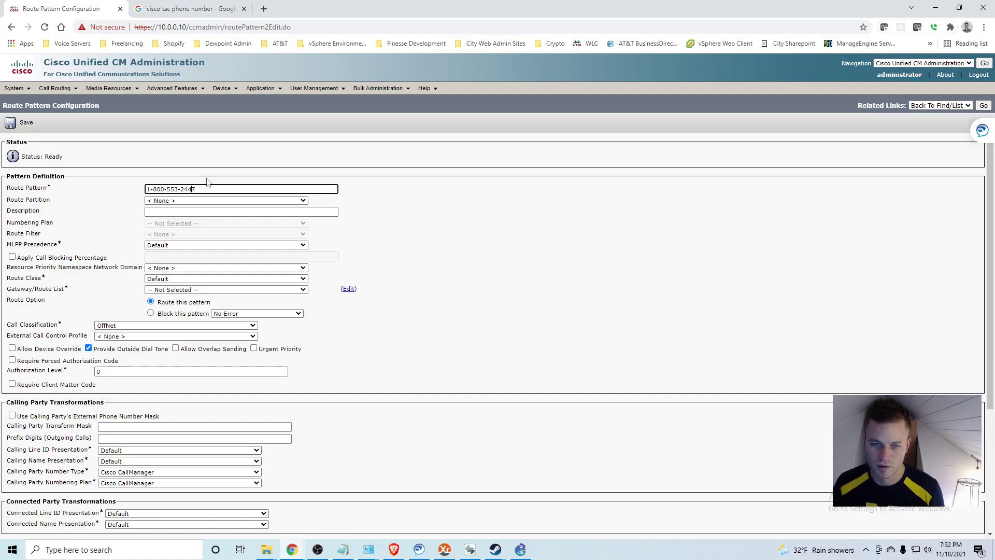
{"action": "key", "text": "BackSpace"}
{"action": "key", "text": "Left"}
{"action": "key", "text": "Left"}
{"action": "key", "text": "Left"}
{"action": "key", "text": "BackSpace"}
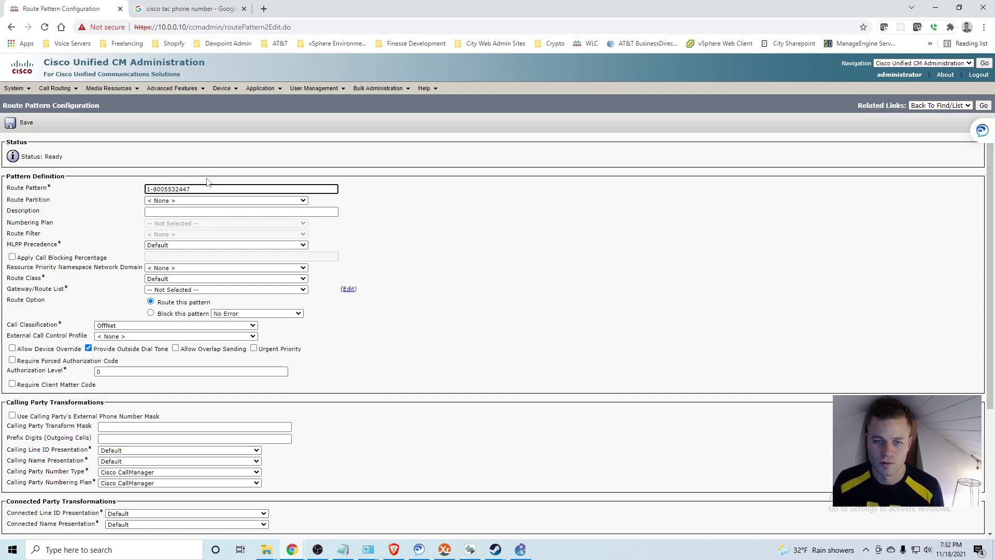
{"action": "key", "text": "Left"}
{"action": "key", "text": "Left"}
{"action": "key", "text": "Left"}
{"action": "key", "text": "BackSpace"}
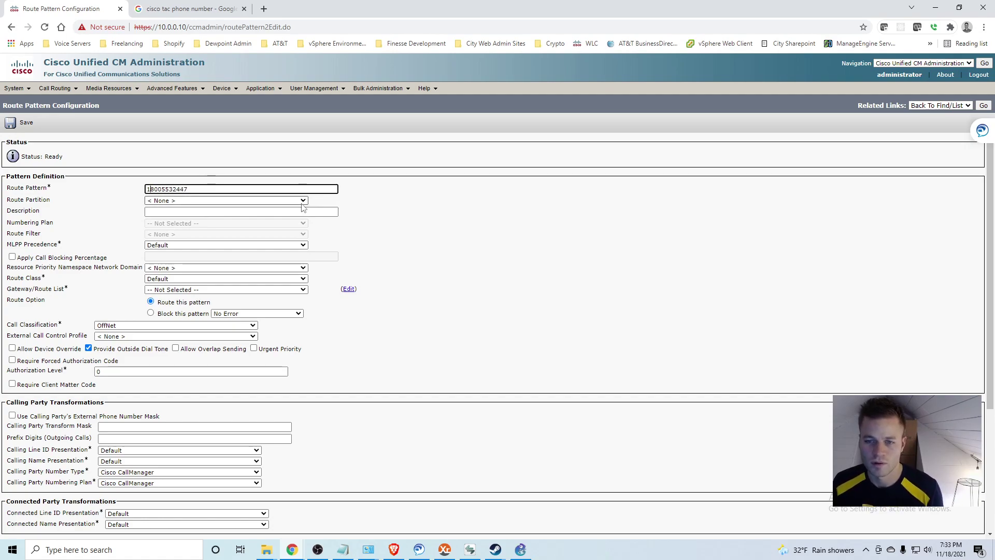
- Put the pattern in the toll_free partition with description 'Cisco TAC'
{"action": "left_click", "coordinate": [238, 200]}
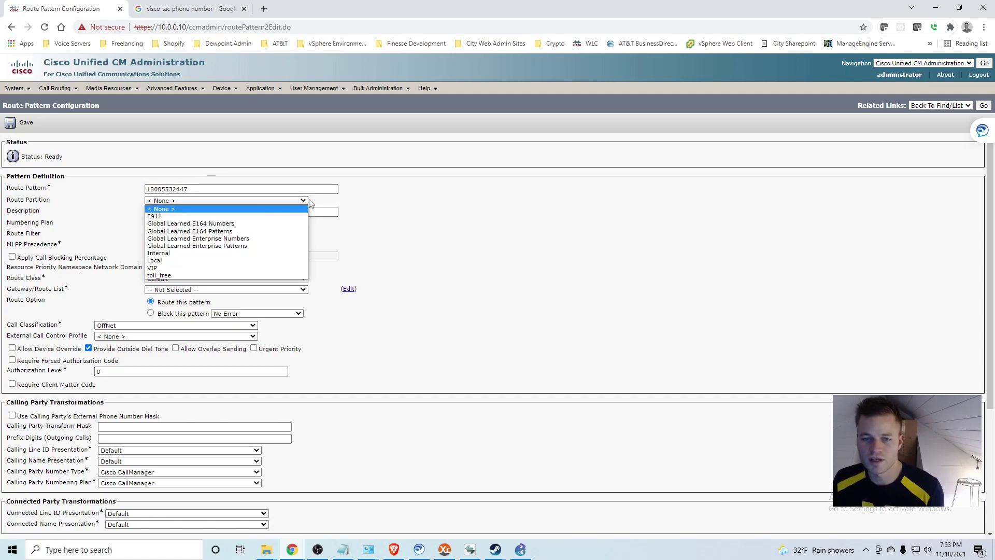
{"action": "left_click", "coordinate": [224, 274]}
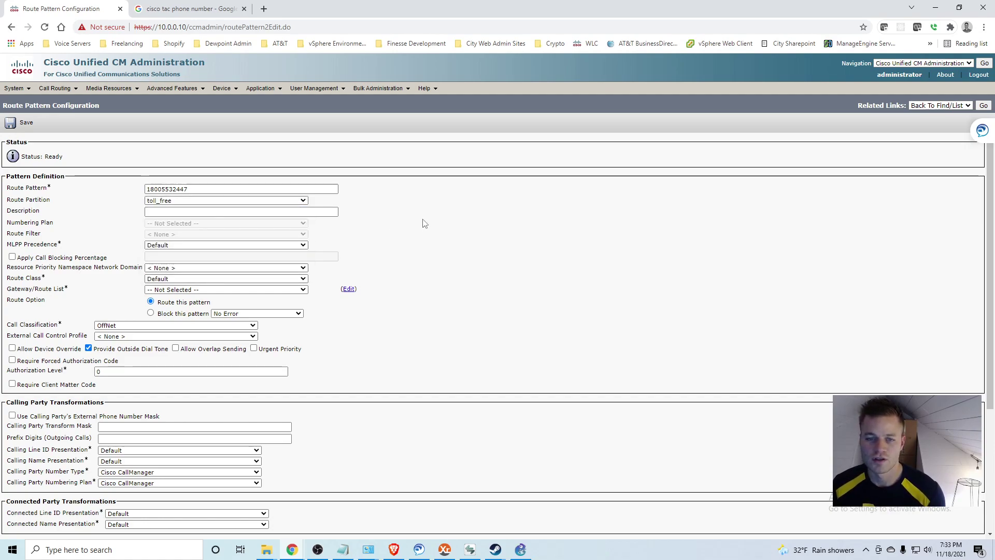
{"action": "scroll", "coordinate": [423, 227], "scroll_direction": "down", "scroll_amount": 1}
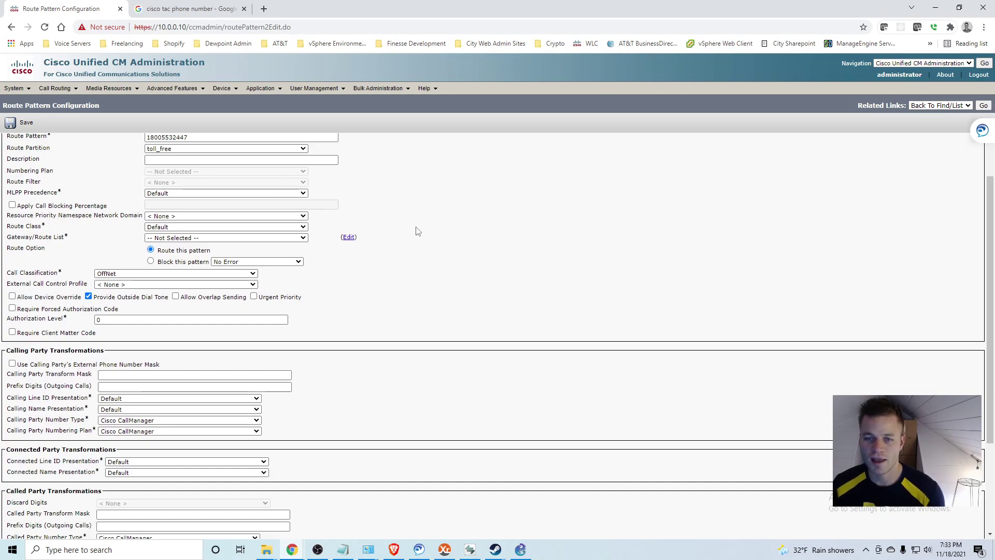
{"action": "scroll", "coordinate": [415, 227], "scroll_direction": "up", "scroll_amount": 1}
{"action": "scroll", "coordinate": [415, 227], "scroll_direction": "up", "scroll_amount": 1}
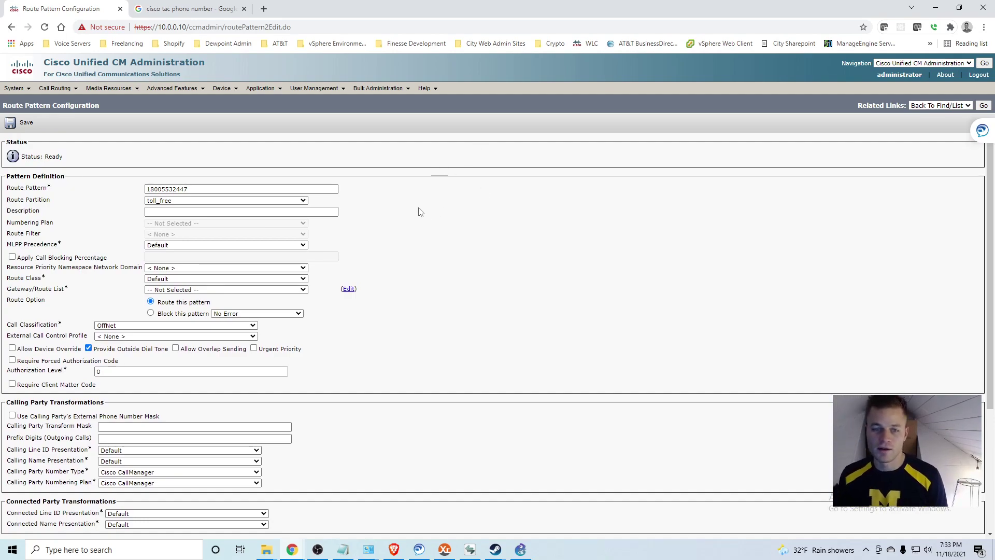
{"action": "left_click", "coordinate": [157, 214]}
{"action": "type", "text": "Cisco"}
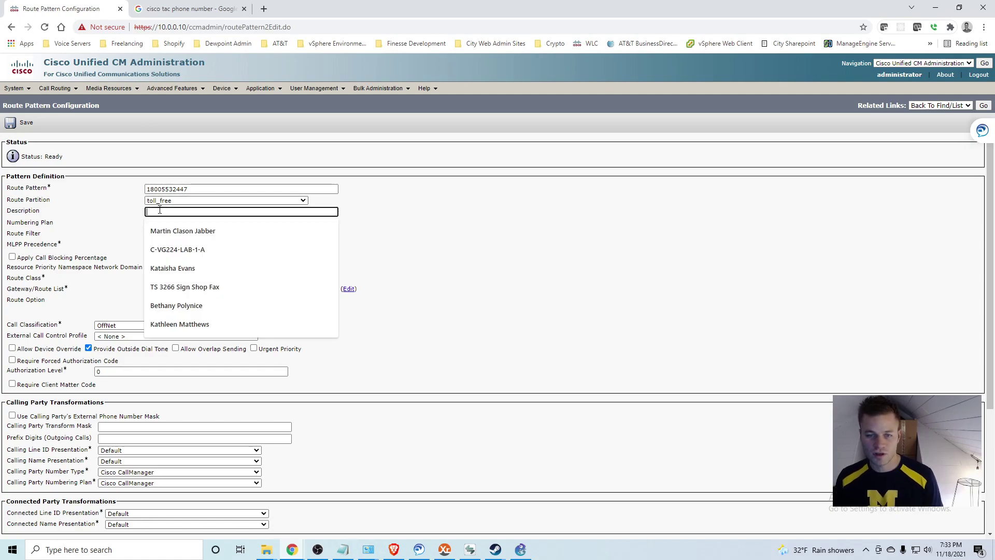
{"action": "type", "text": " T"}
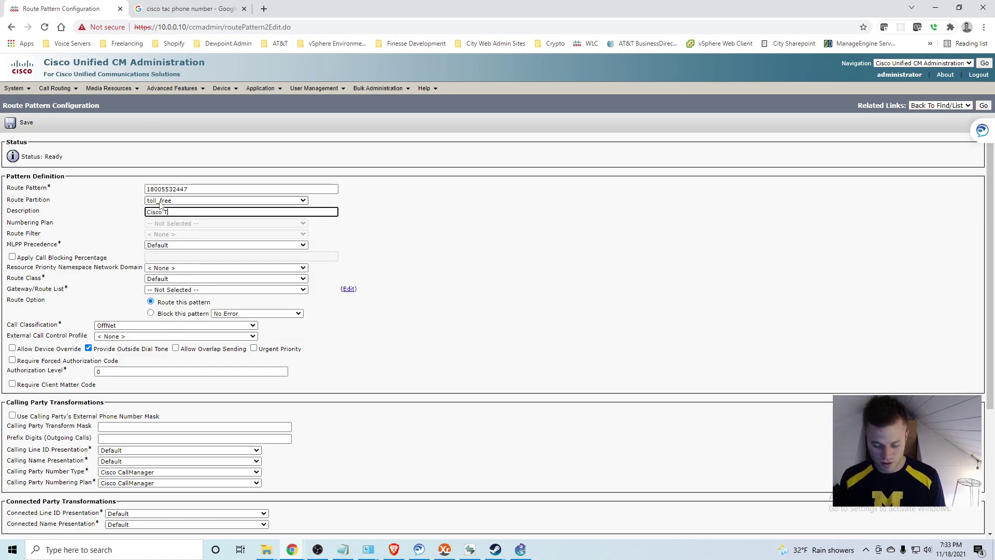
{"action": "type", "text": "AC"}
{"action": "left_click", "coordinate": [544, 275]}
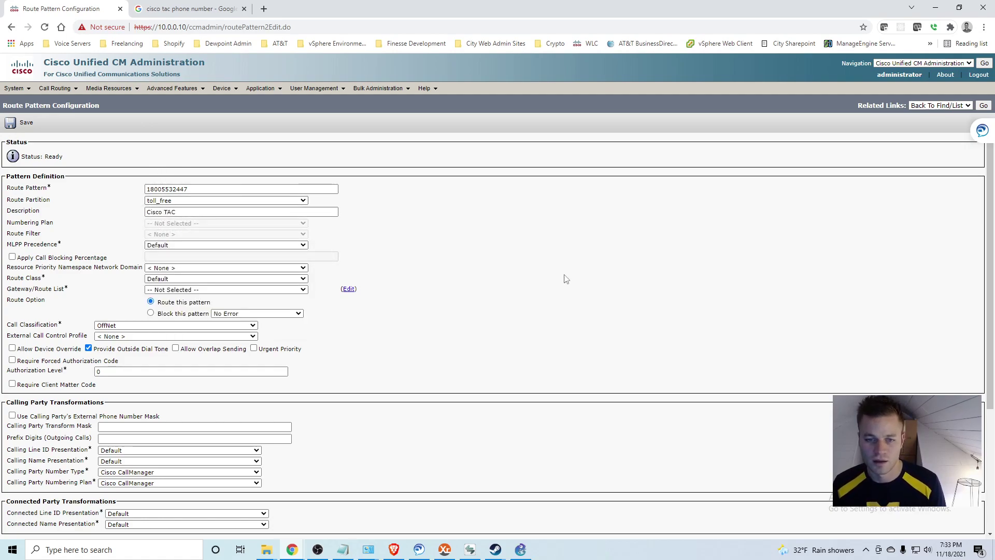
- Set the route class to Voice and the gateway/route list to CUBE-RL
{"action": "left_click", "coordinate": [245, 279]}
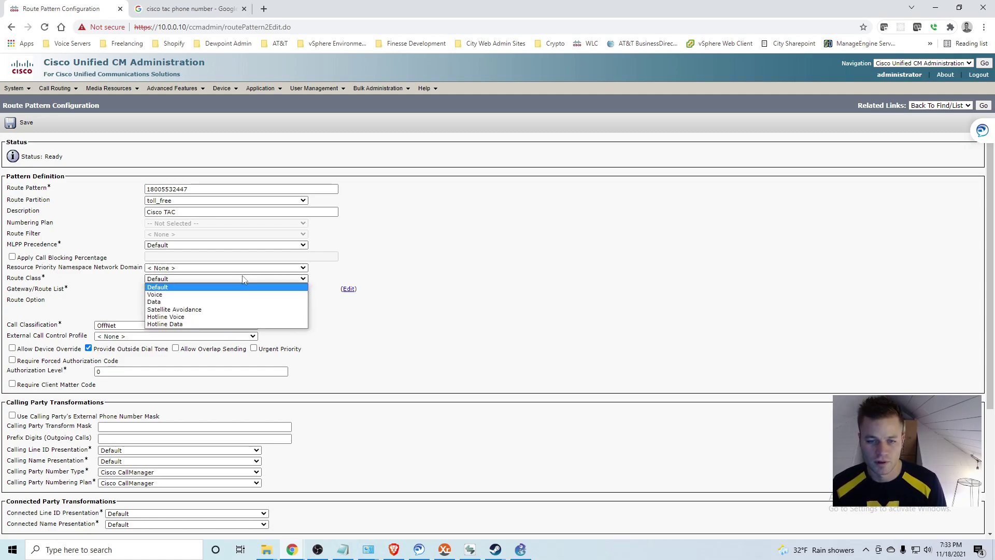
{"action": "left_click", "coordinate": [236, 295]}
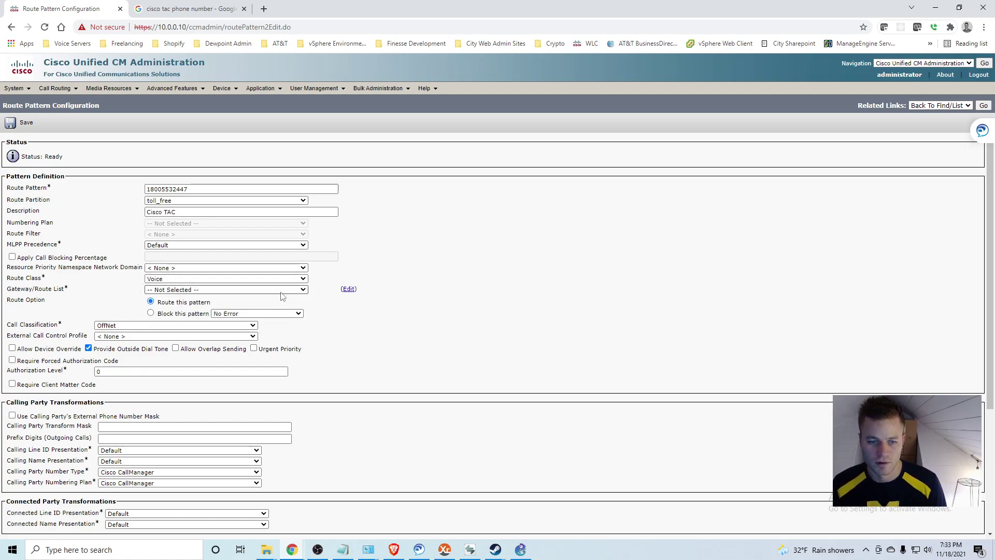
{"action": "left_click", "coordinate": [300, 291]}
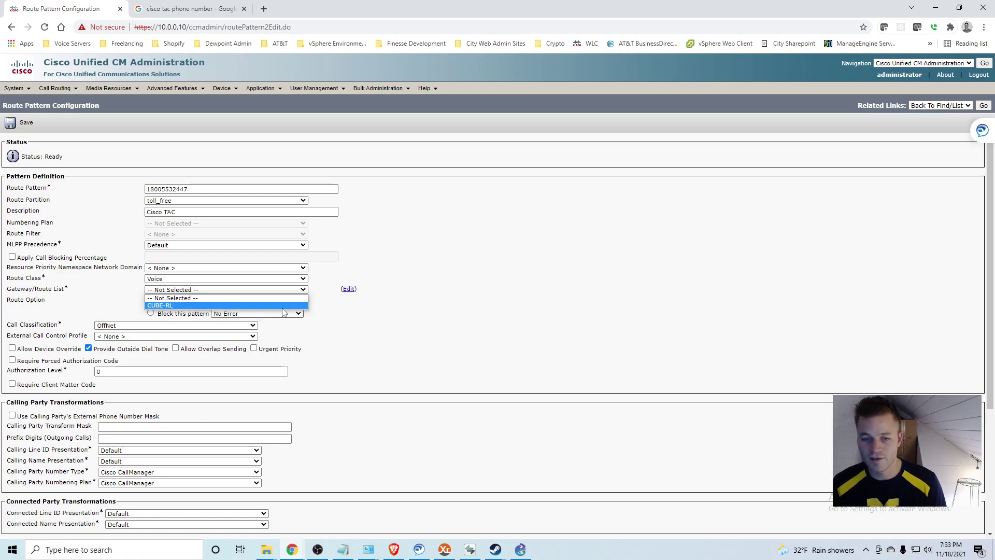
{"action": "left_click", "coordinate": [198, 294]}
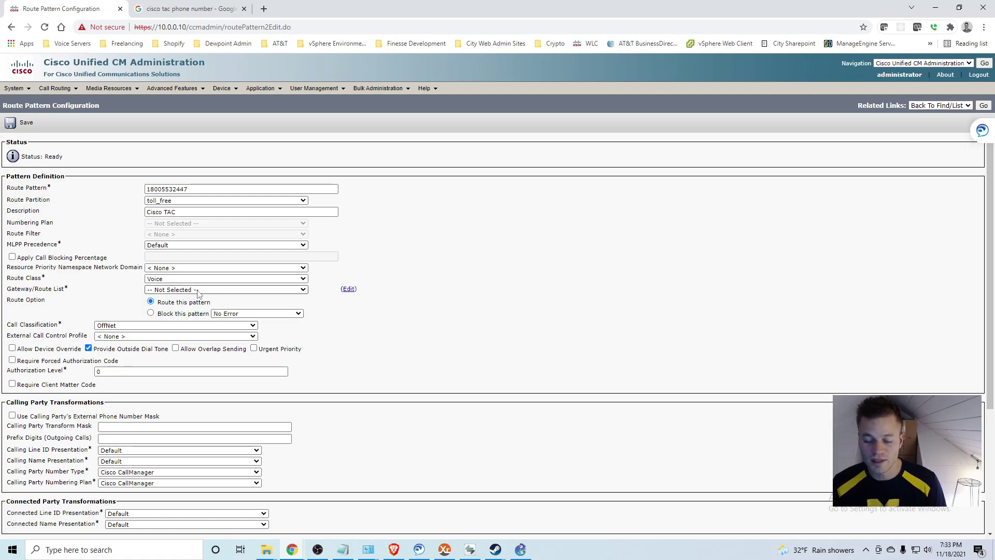
{"action": "left_click", "coordinate": [198, 291]}
{"action": "left_click", "coordinate": [197, 303]}
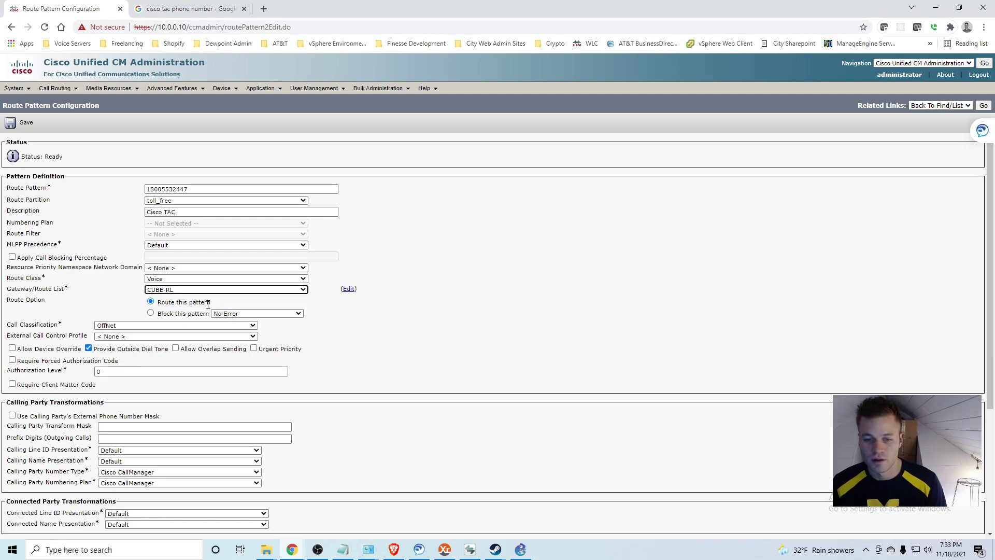
{"action": "left_click", "coordinate": [412, 280]}
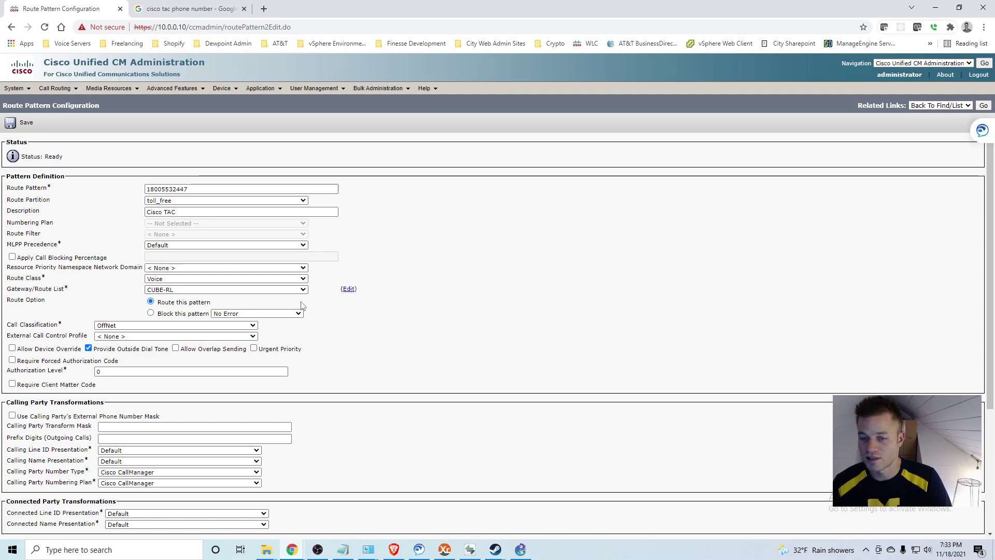
- Enable the calling party's external phone number mask
{"action": "scroll", "coordinate": [423, 346], "scroll_direction": "down", "scroll_amount": 3}
{"action": "scroll", "coordinate": [423, 346], "scroll_direction": "up", "scroll_amount": 3}
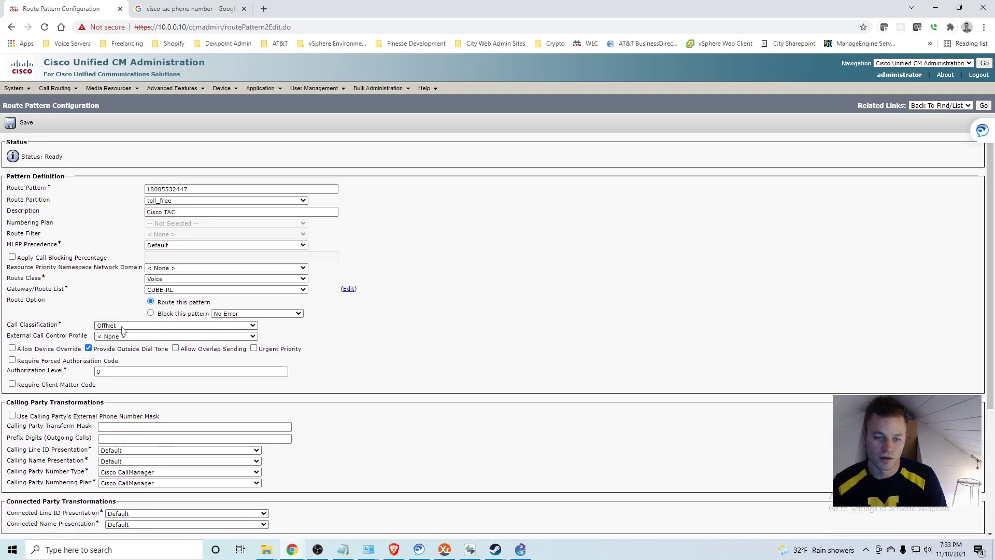
{"action": "scroll", "coordinate": [216, 365], "scroll_direction": "down", "scroll_amount": 1}
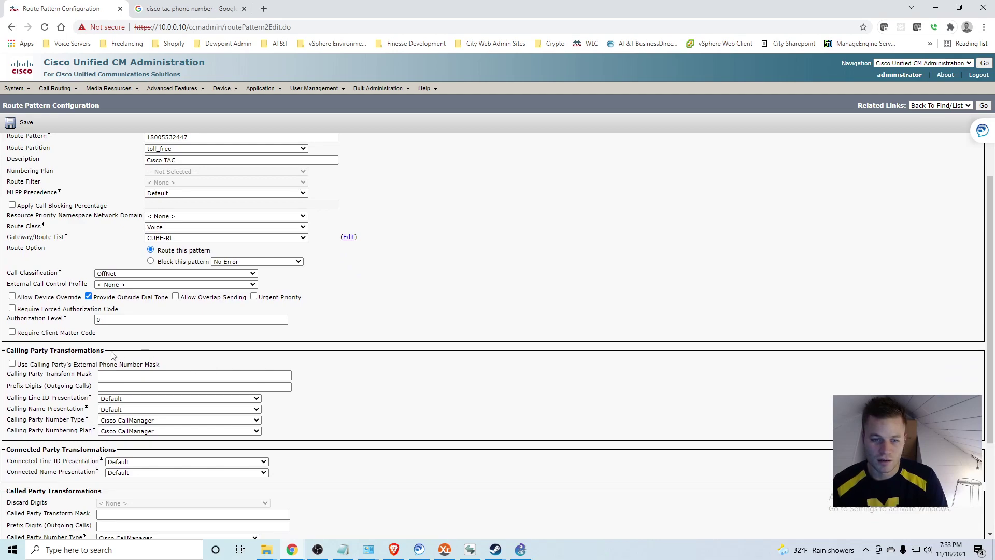
{"action": "scroll", "coordinate": [196, 338], "scroll_direction": "down", "scroll_amount": 2}
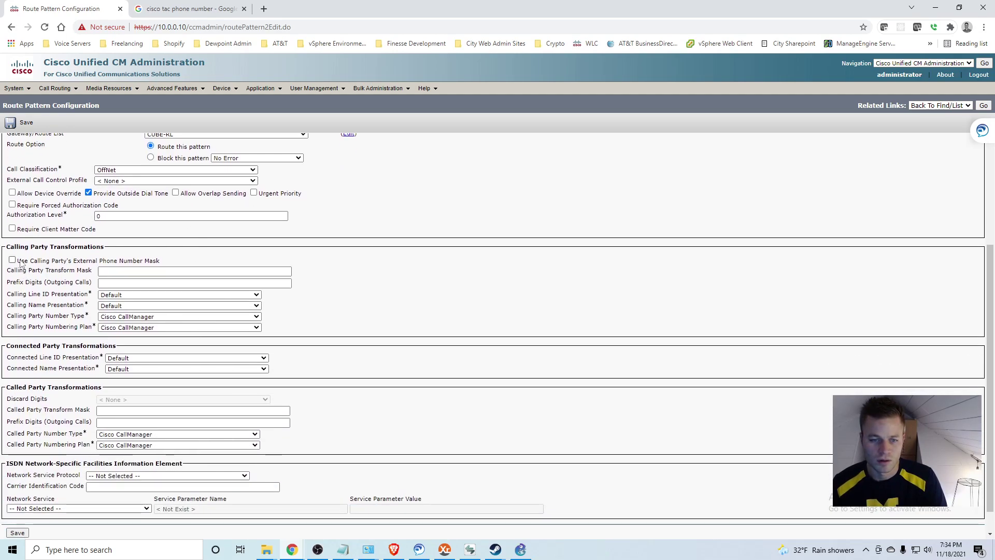
{"action": "left_click", "coordinate": [12, 260]}
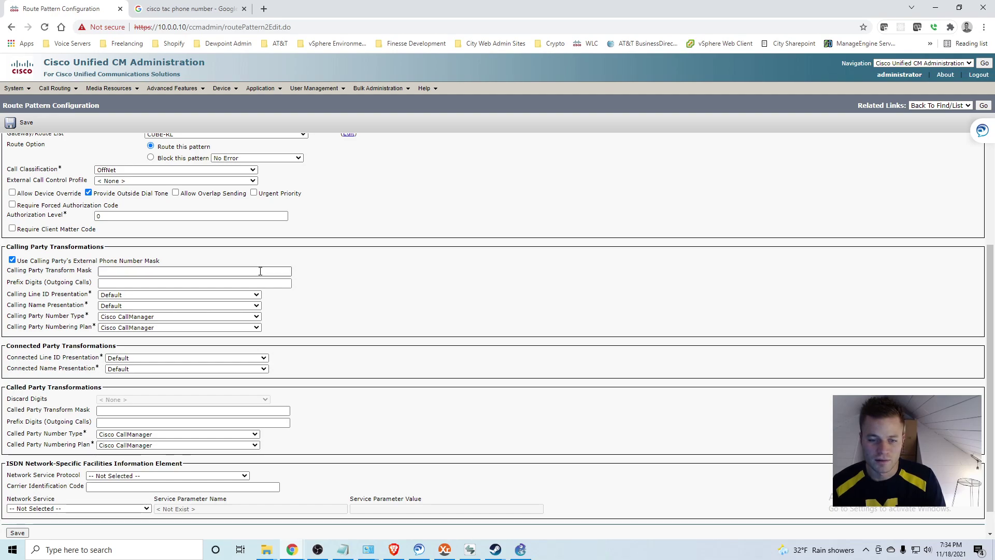
{"action": "scroll", "coordinate": [259, 281], "scroll_direction": "down", "scroll_amount": 1}
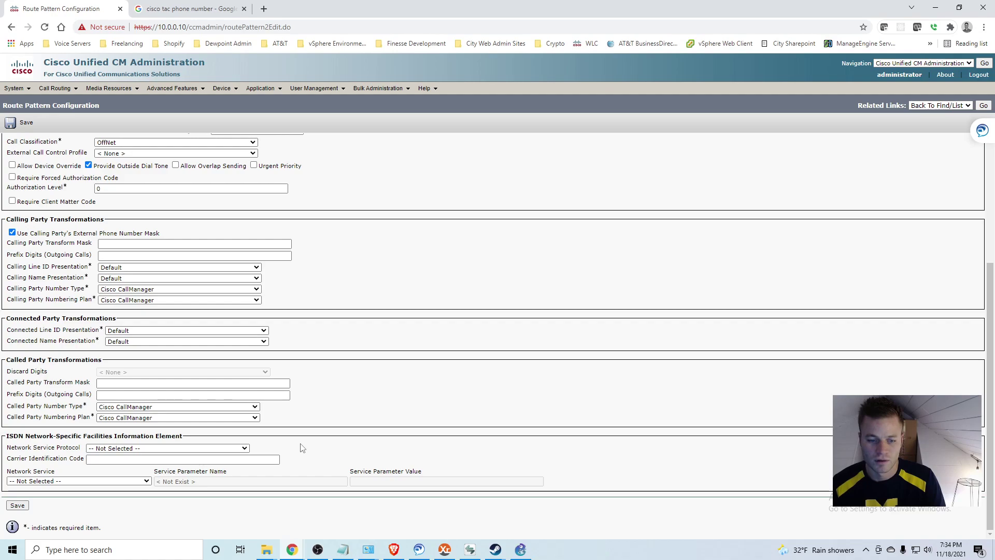
{"action": "scroll", "coordinate": [304, 438], "scroll_direction": "up", "scroll_amount": 3}
{"action": "left_click", "coordinate": [22, 123]}
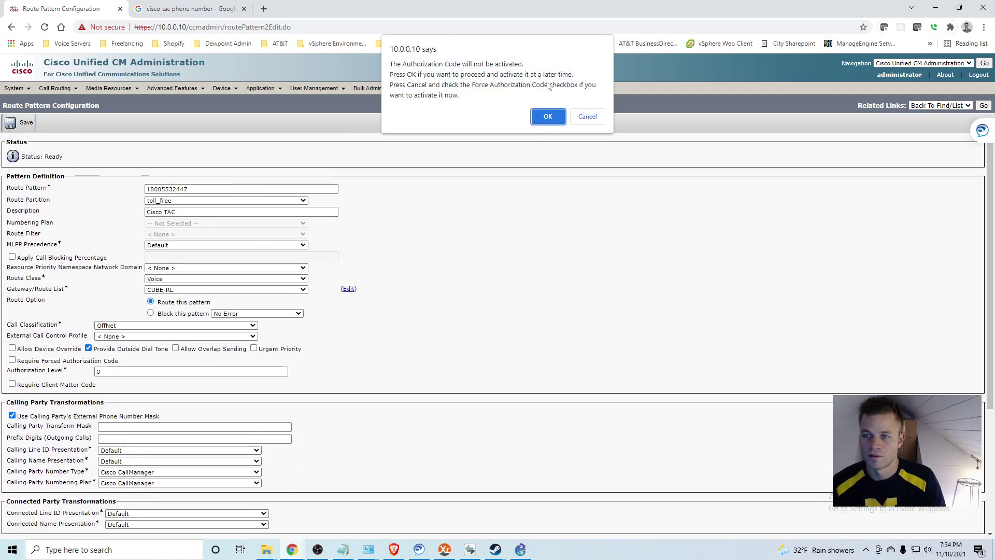
{"action": "left_click", "coordinate": [549, 117]}
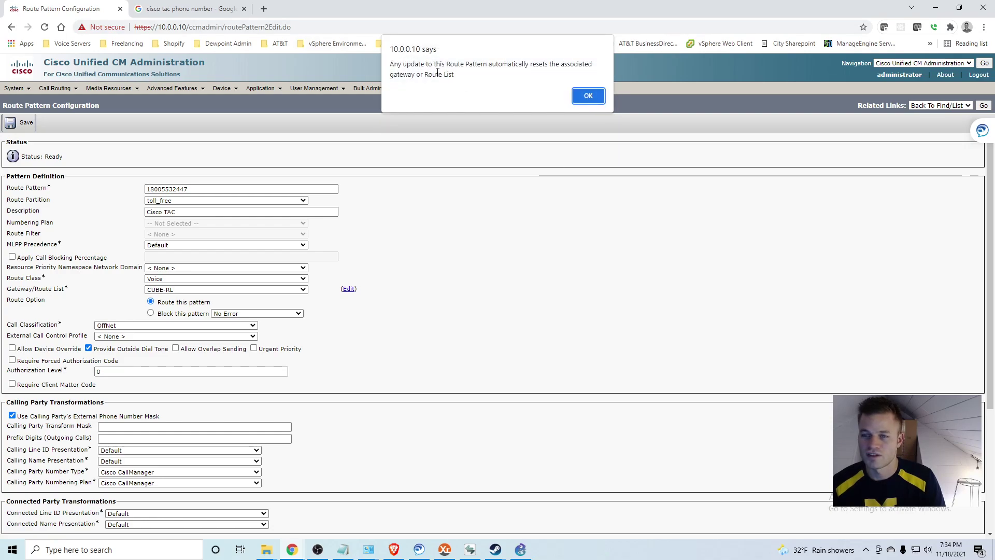
{"action": "left_click_drag", "start_coordinate": [455, 75], "coordinate": [390, 63]}
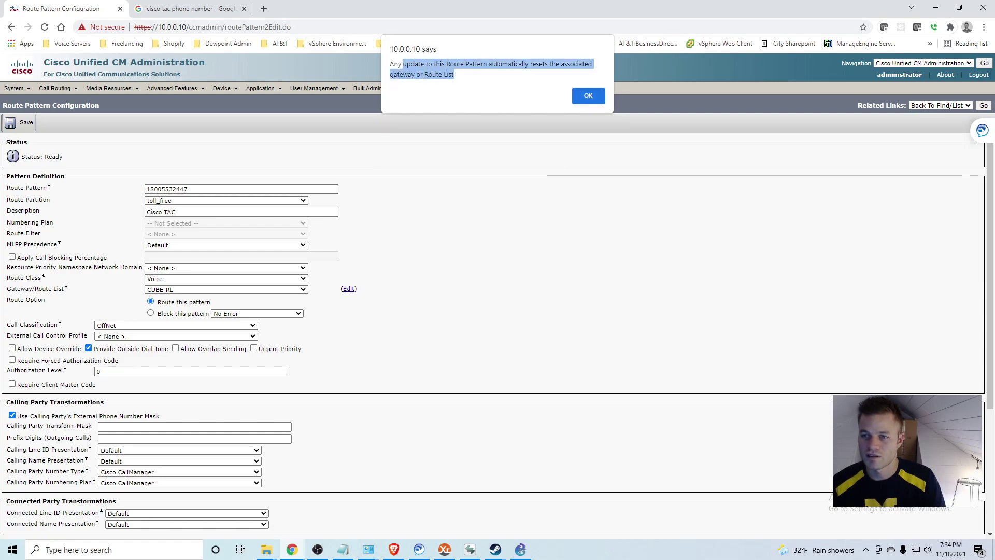
{"action": "left_click", "coordinate": [524, 84]}
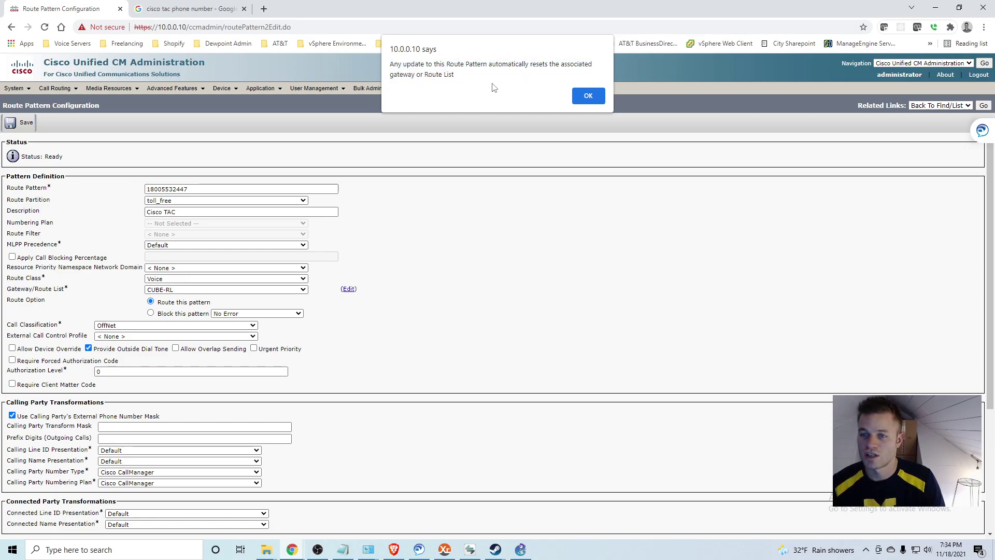
{"action": "left_click_drag", "start_coordinate": [454, 76], "coordinate": [424, 75]}
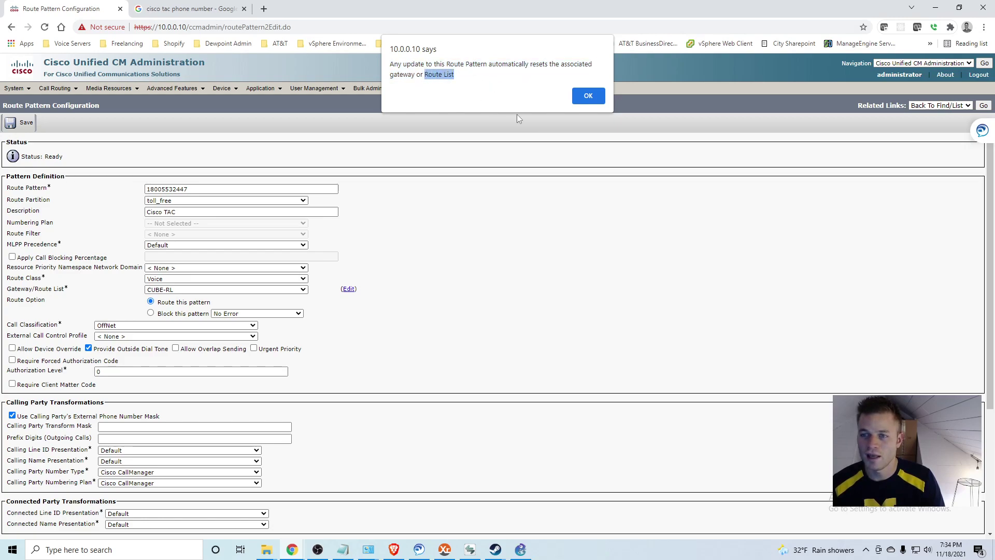
{"action": "left_click", "coordinate": [587, 96]}
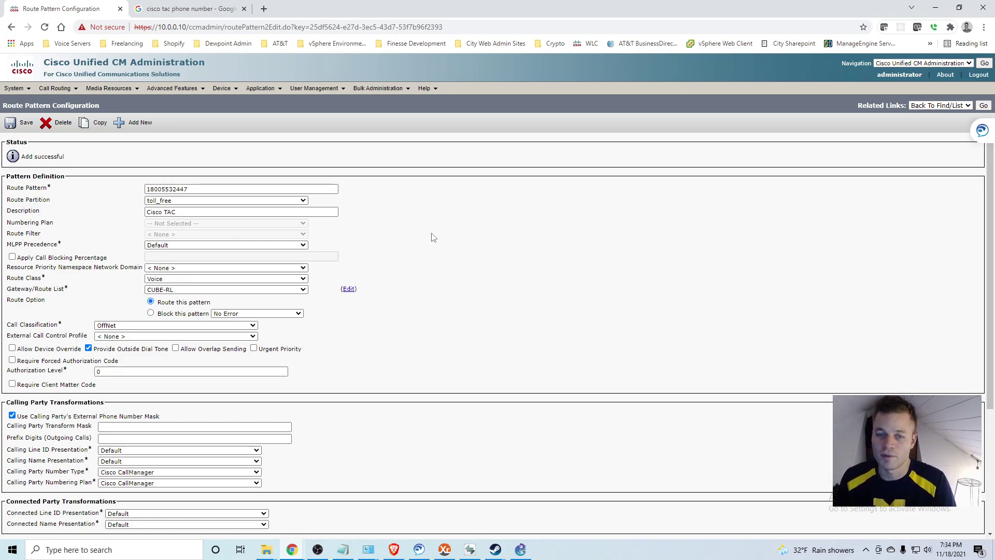
- Move toll_free into INTERNAL_LOCAL's selected partitions after VIP, Local and Internal, and save
{"action": "left_click", "coordinate": [58, 95]}
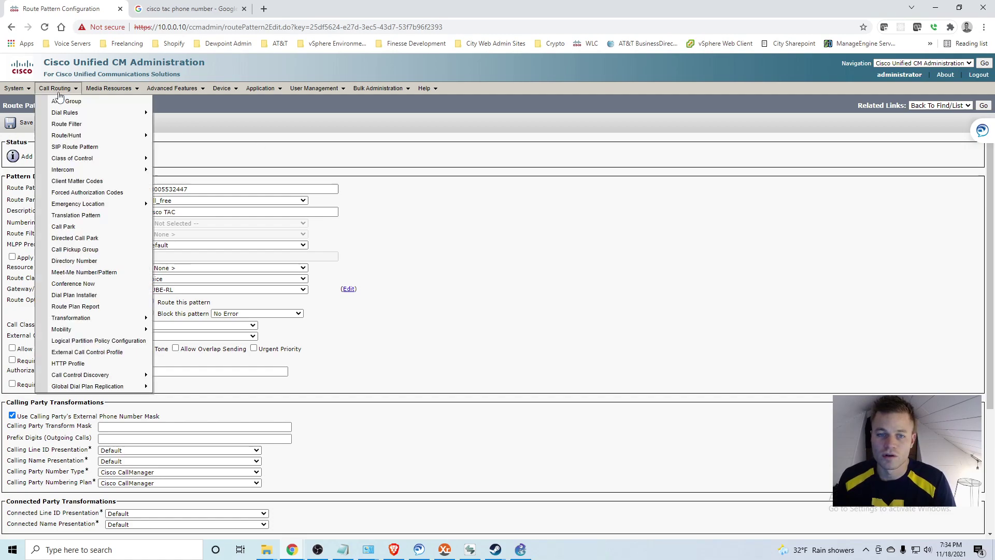
{"action": "mouse_move", "coordinate": [96, 139]}
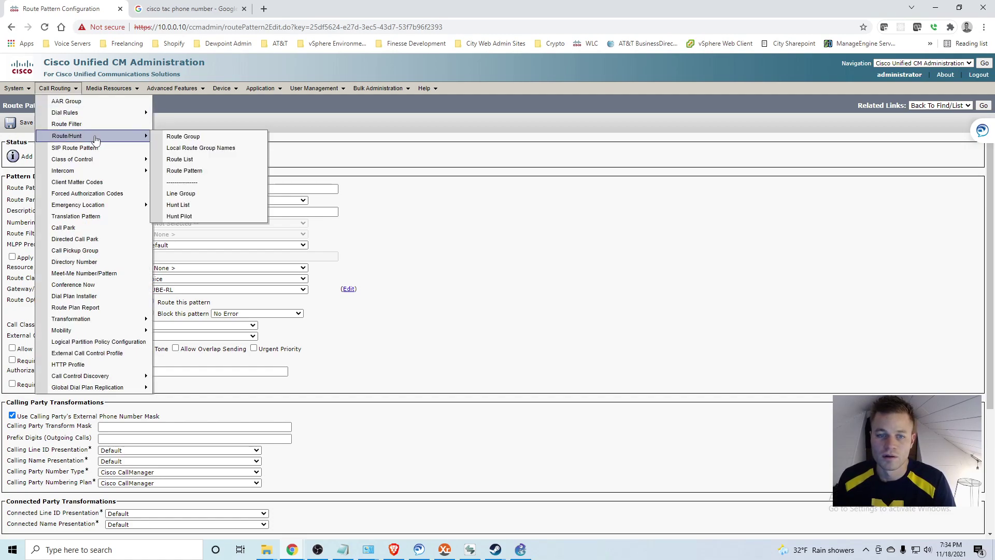
{"action": "mouse_move", "coordinate": [104, 159]}
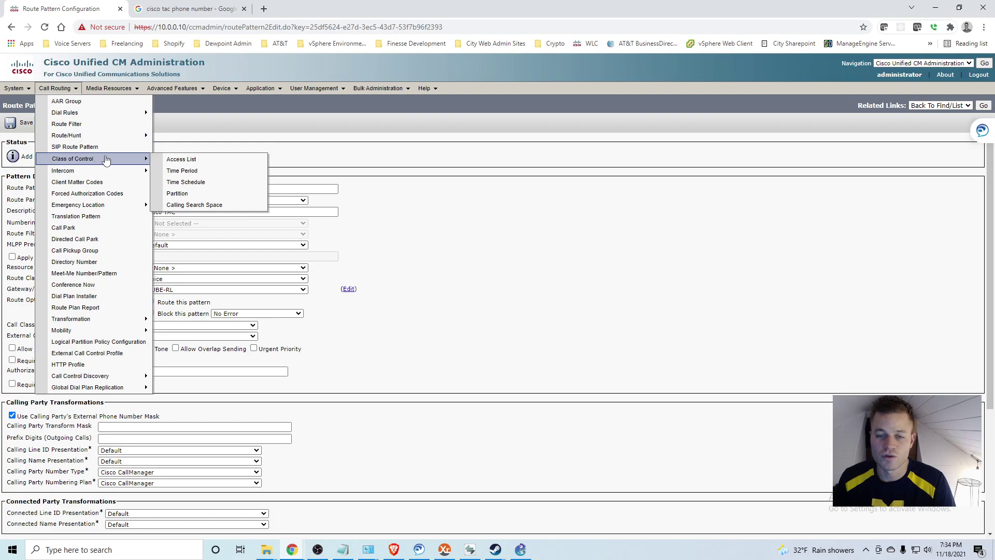
{"action": "left_click", "coordinate": [218, 207]}
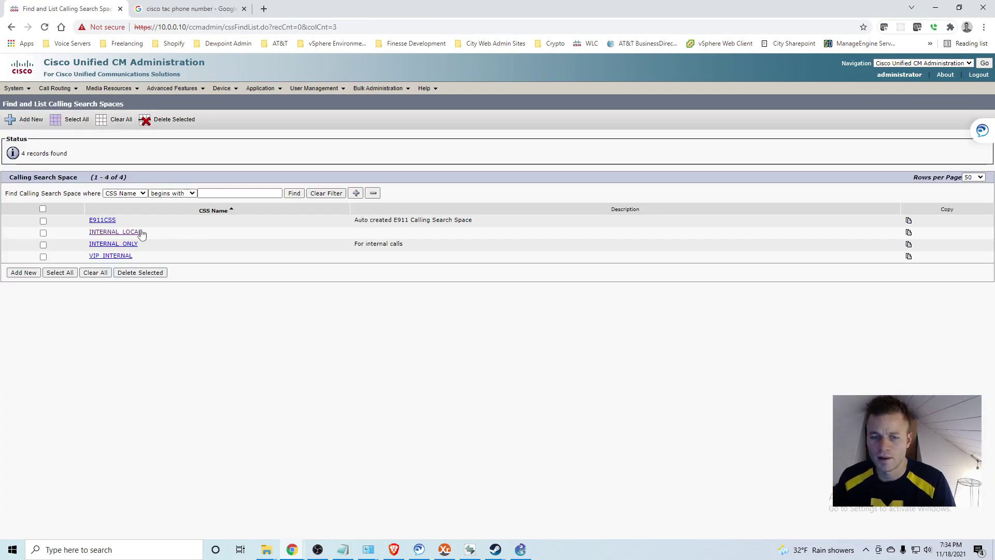
{"action": "left_click", "coordinate": [129, 233]}
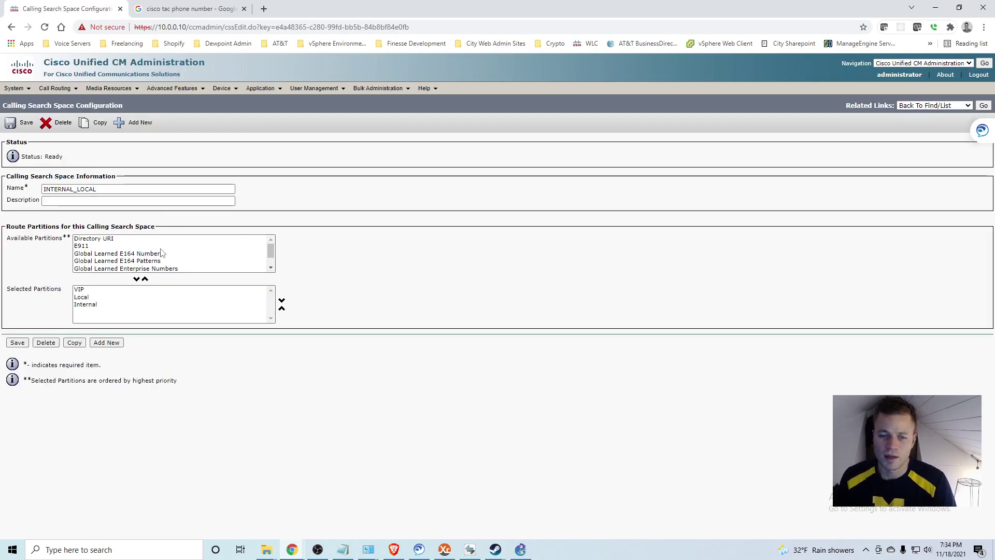
{"action": "left_click_drag", "start_coordinate": [271, 249], "coordinate": [273, 257]}
{"action": "left_click", "coordinate": [193, 269]}
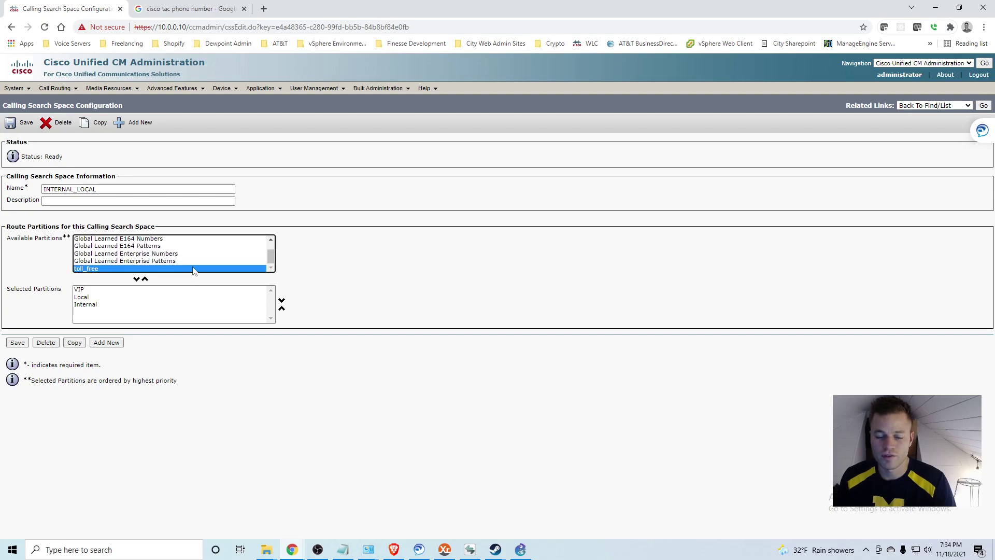
{"action": "left_click", "coordinate": [136, 280]}
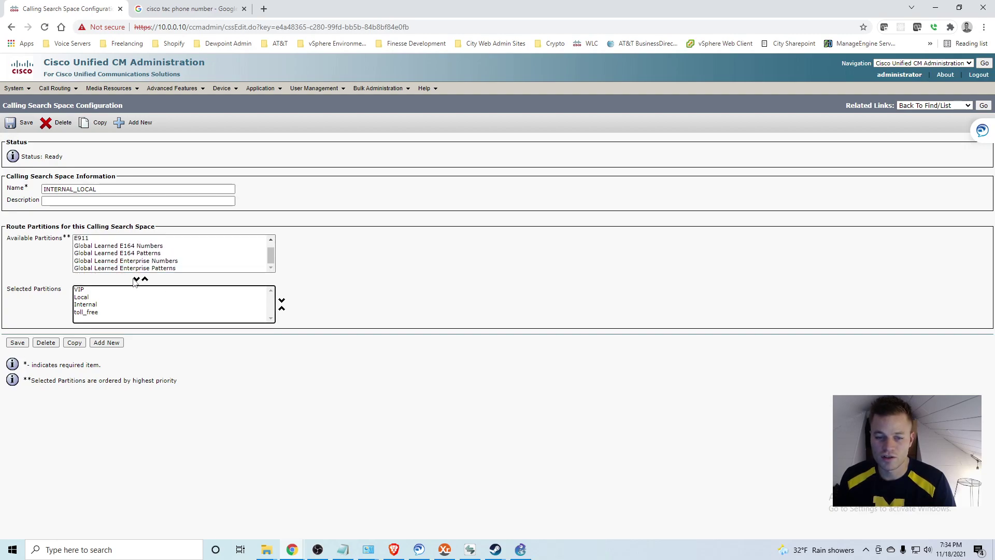
{"action": "left_click", "coordinate": [96, 313]}
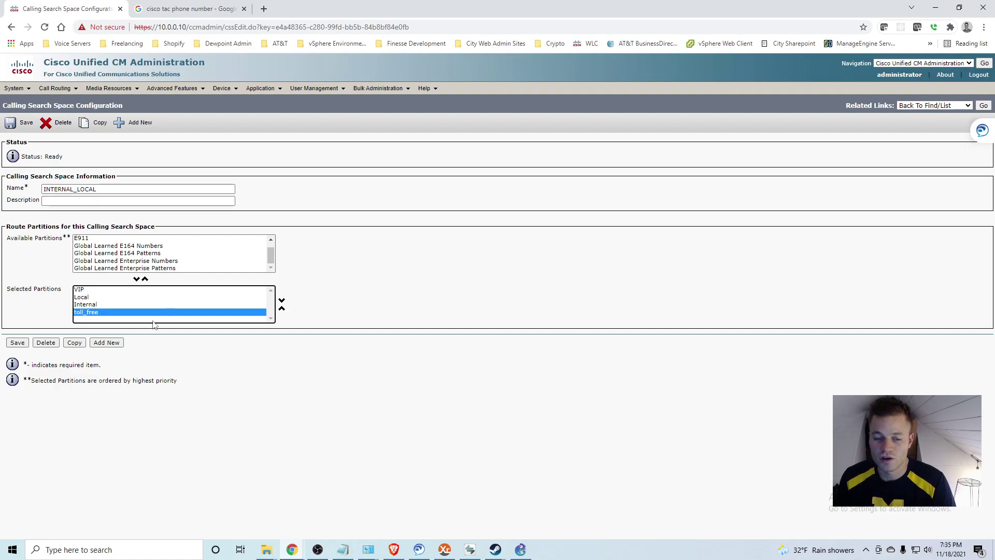
{"action": "left_click", "coordinate": [17, 343]}
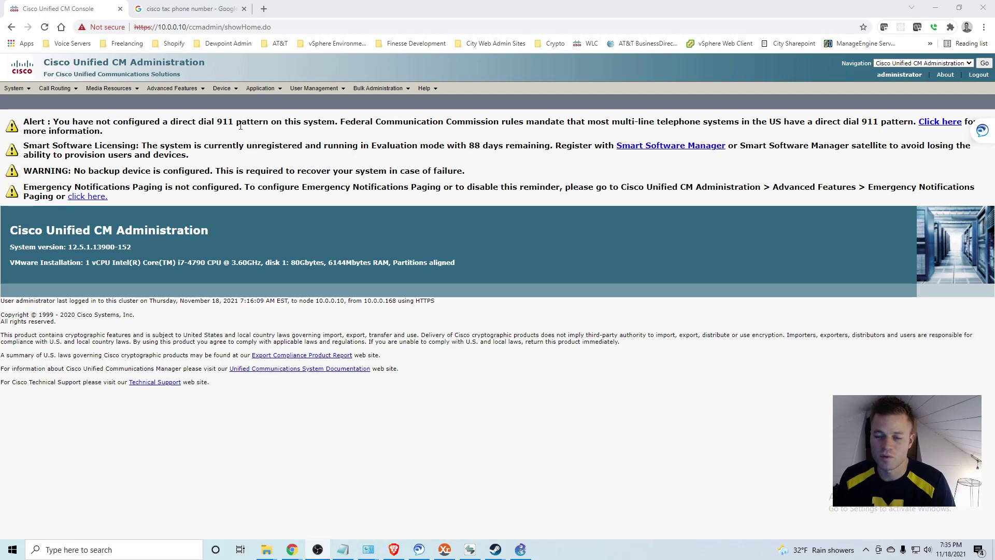
- Open Find and List Trunks and check the CUBE SIP trunk's Full Service duration
{"action": "left_click", "coordinate": [224, 88]}
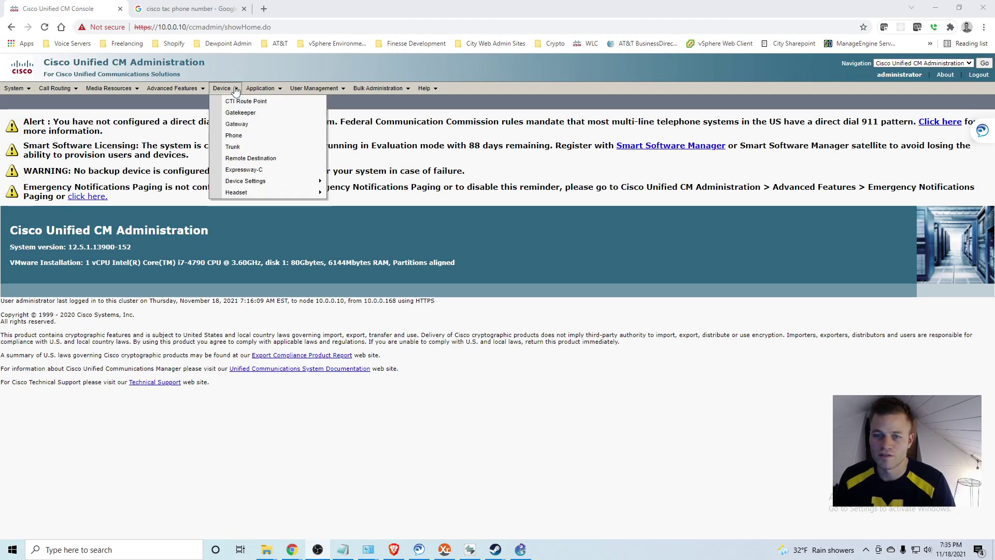
{"action": "left_click", "coordinate": [233, 147]}
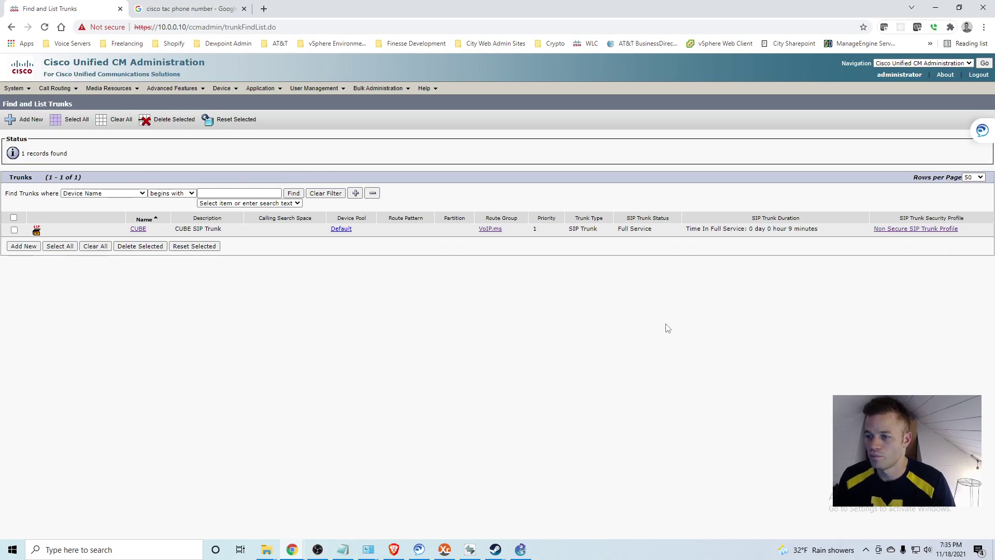
{"action": "left_click_drag", "start_coordinate": [829, 235], "coordinate": [717, 257]}
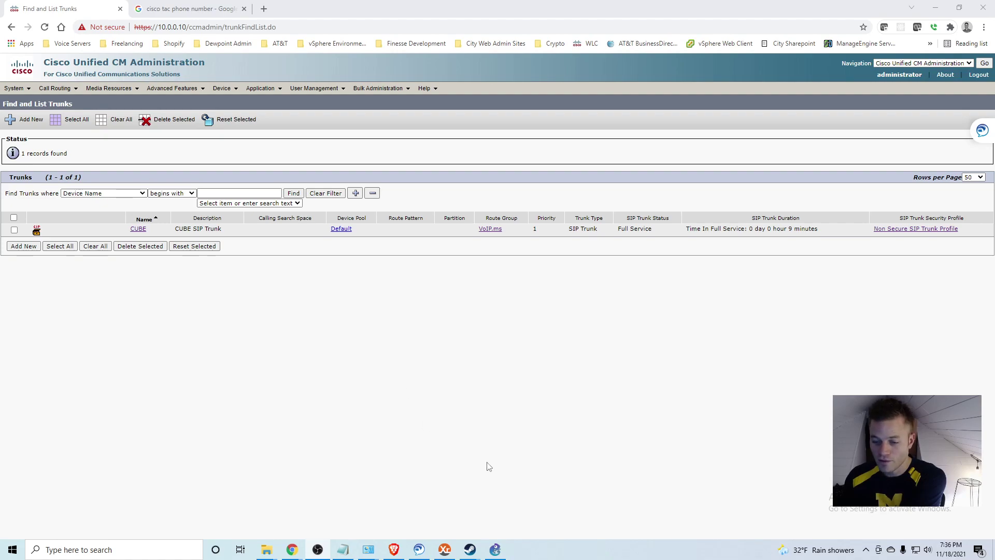
{"action": "left_click", "coordinate": [422, 554]}
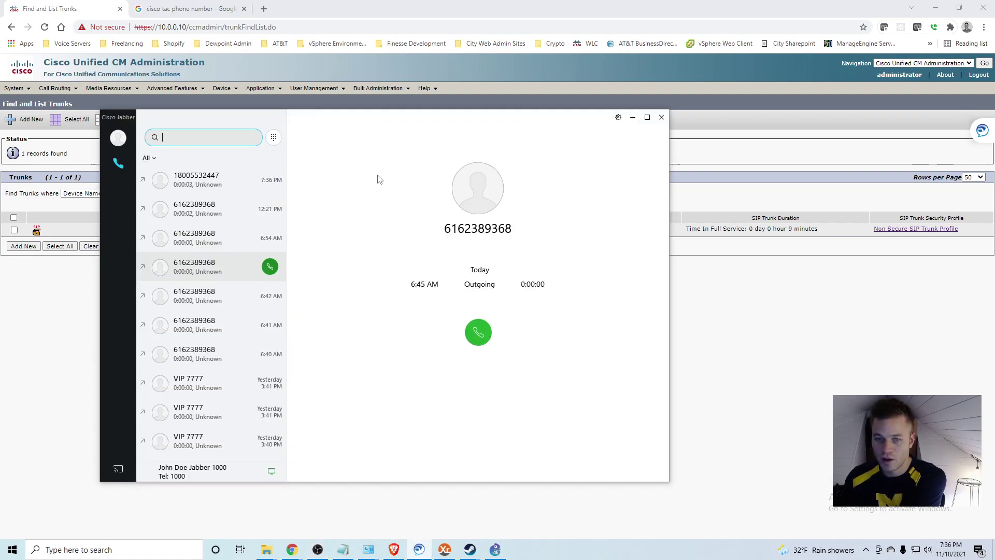
{"action": "key", "text": "ctrl+v"}
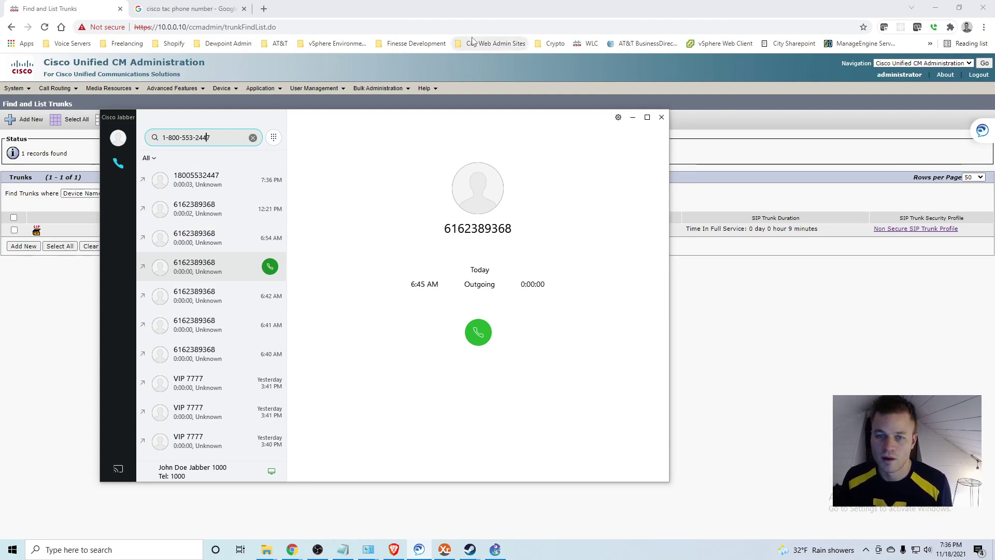
{"action": "key", "text": "BackSpace"}
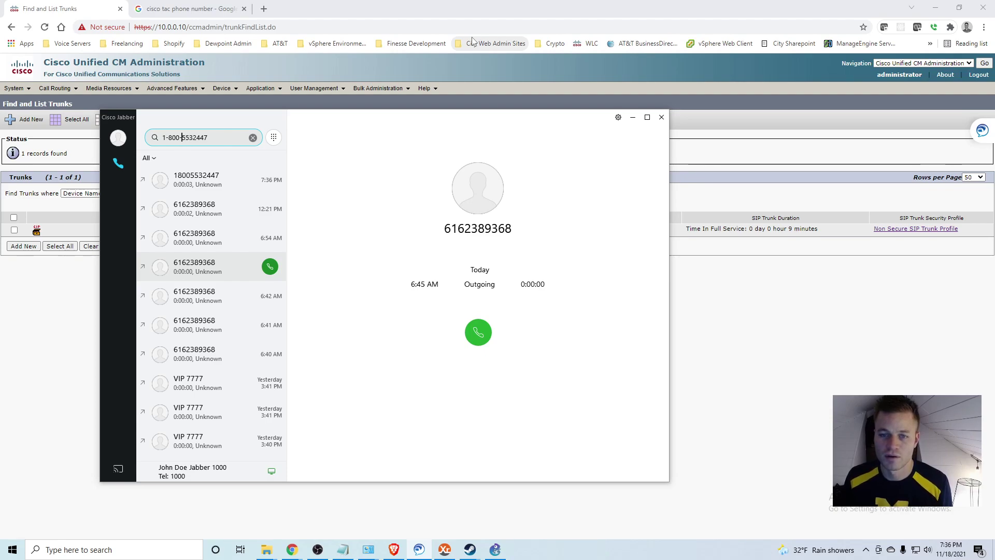
{"action": "key", "text": "BackSpace"}
{"action": "key", "text": "BackSpace"}
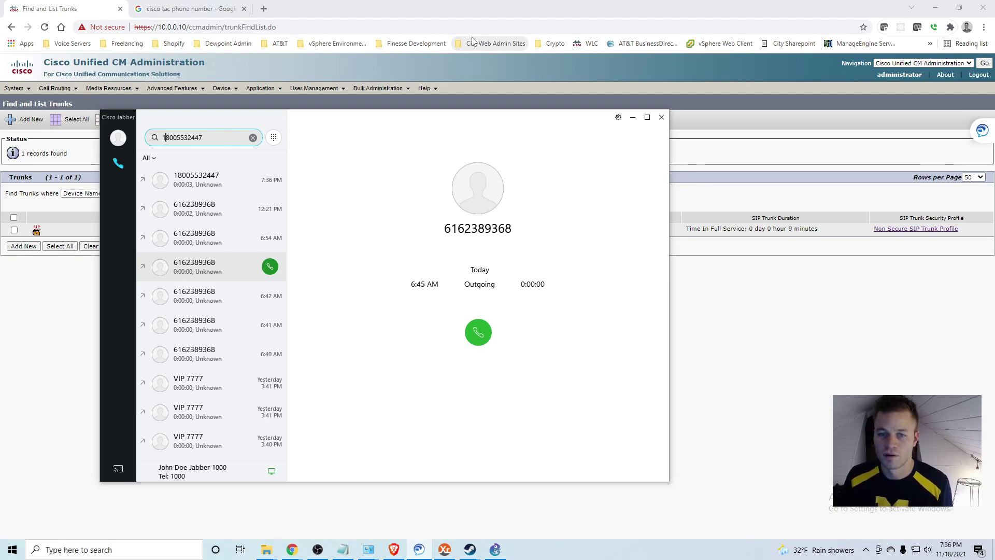
{"action": "key", "text": "Return"}
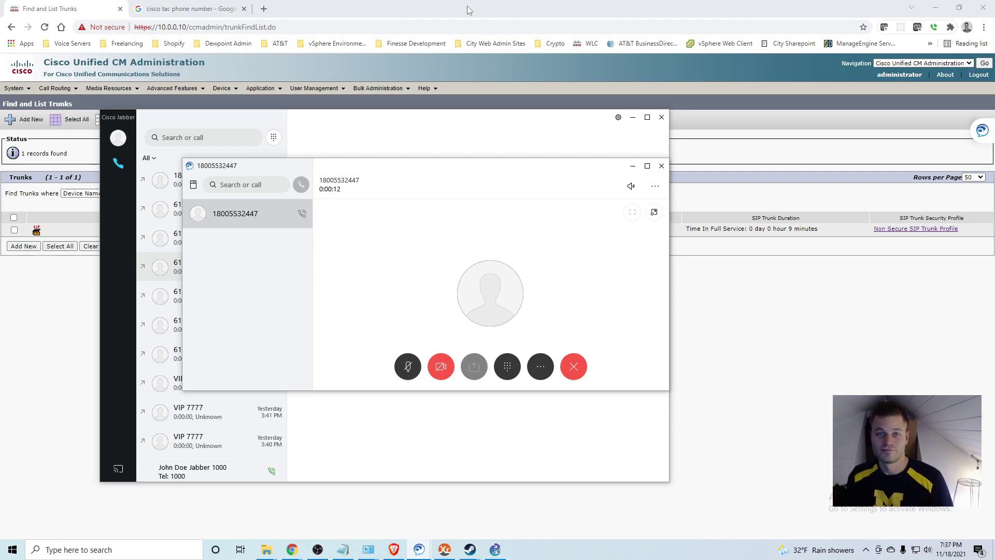
{"action": "left_click", "coordinate": [574, 362]}
{"action": "left_click", "coordinate": [717, 168]}
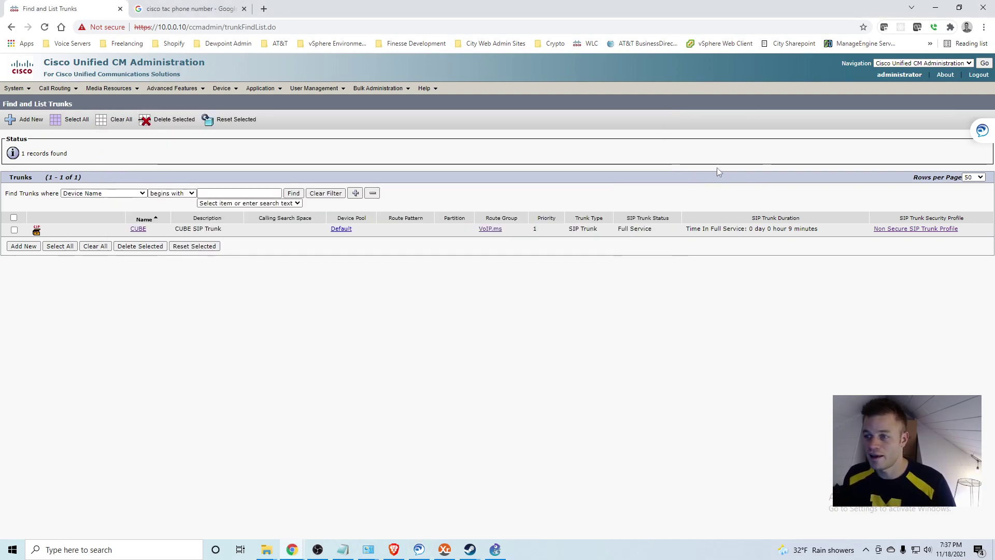